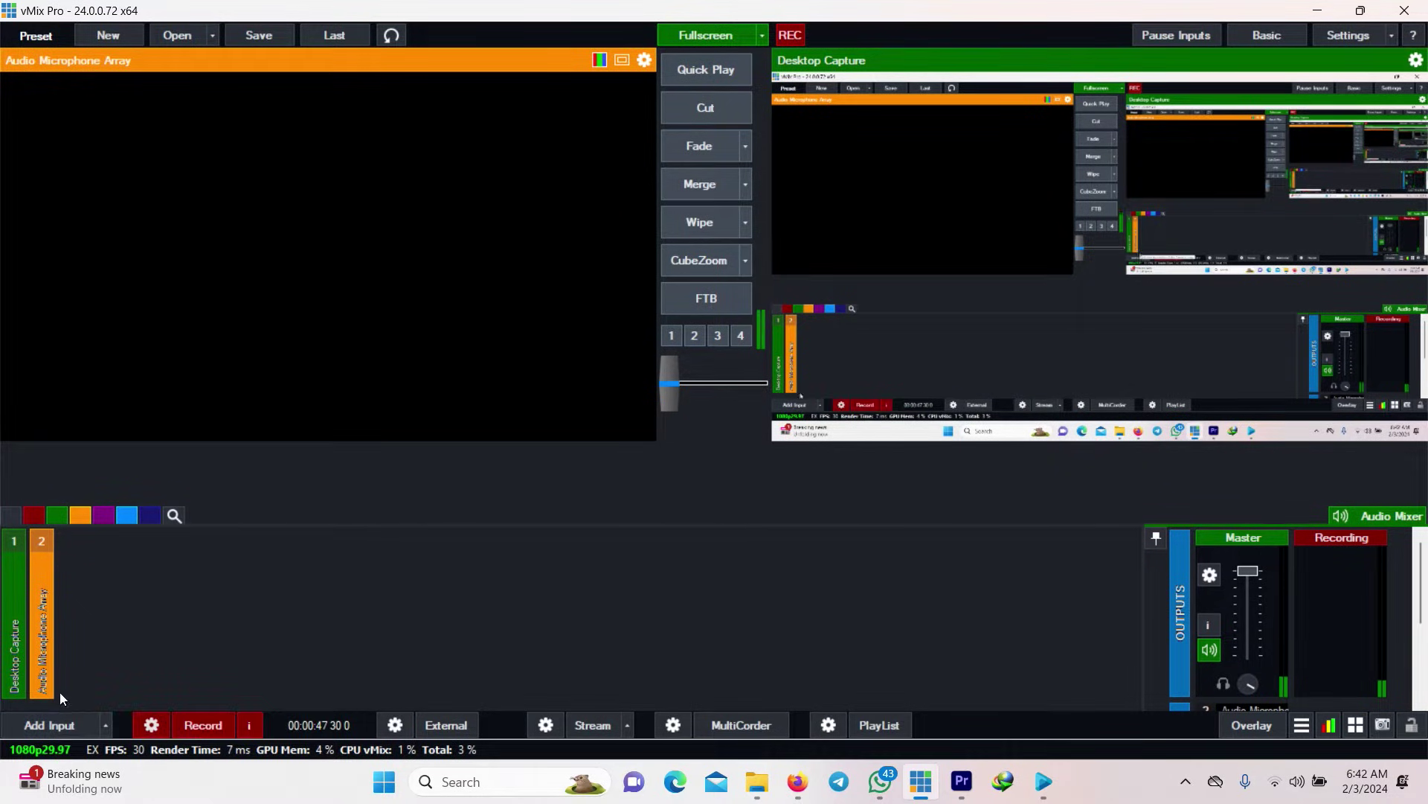
Add the 'capture - 11 January 2024' video as input 3 and send it to Preview.
{"action": "left_click", "coordinate": [46, 723]}
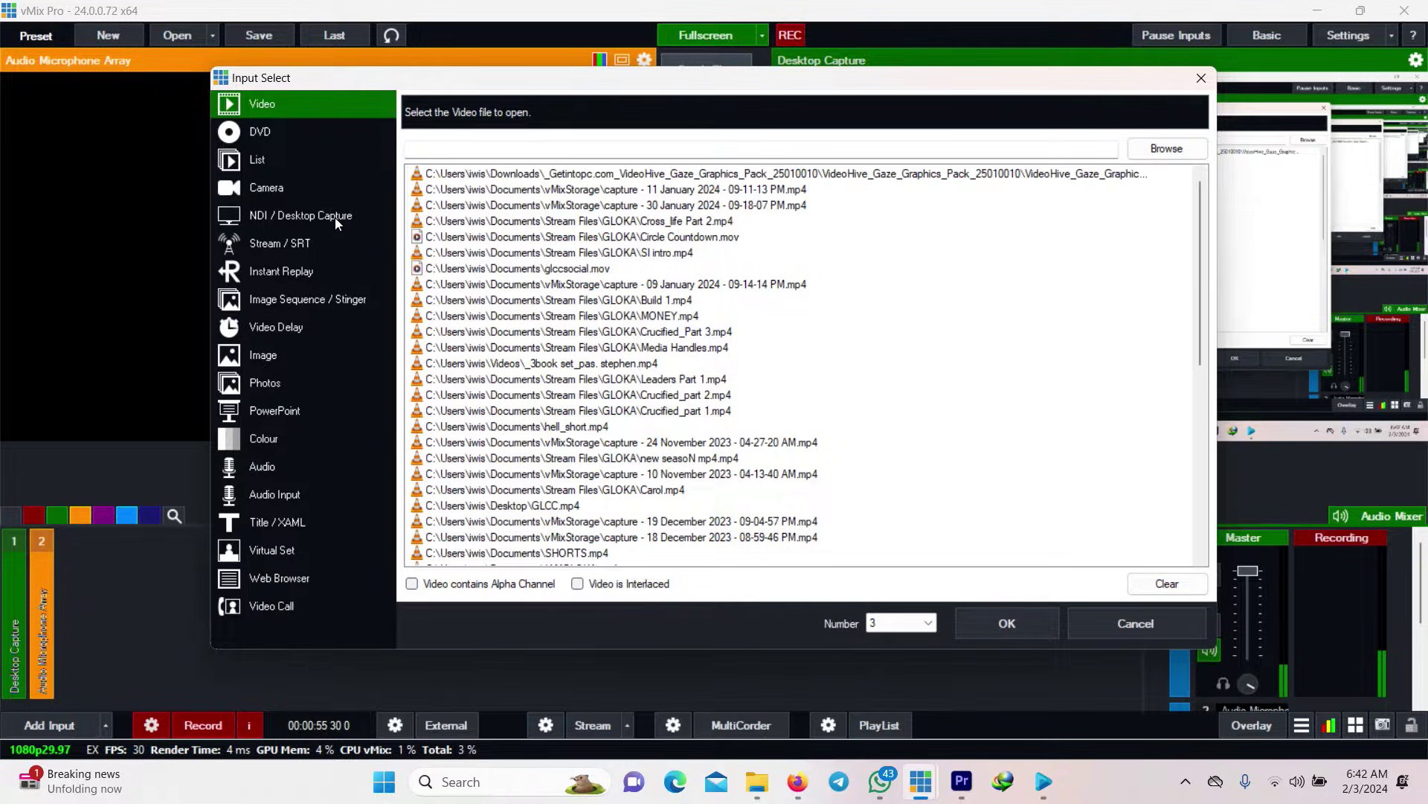
{"action": "left_click", "coordinate": [311, 189]}
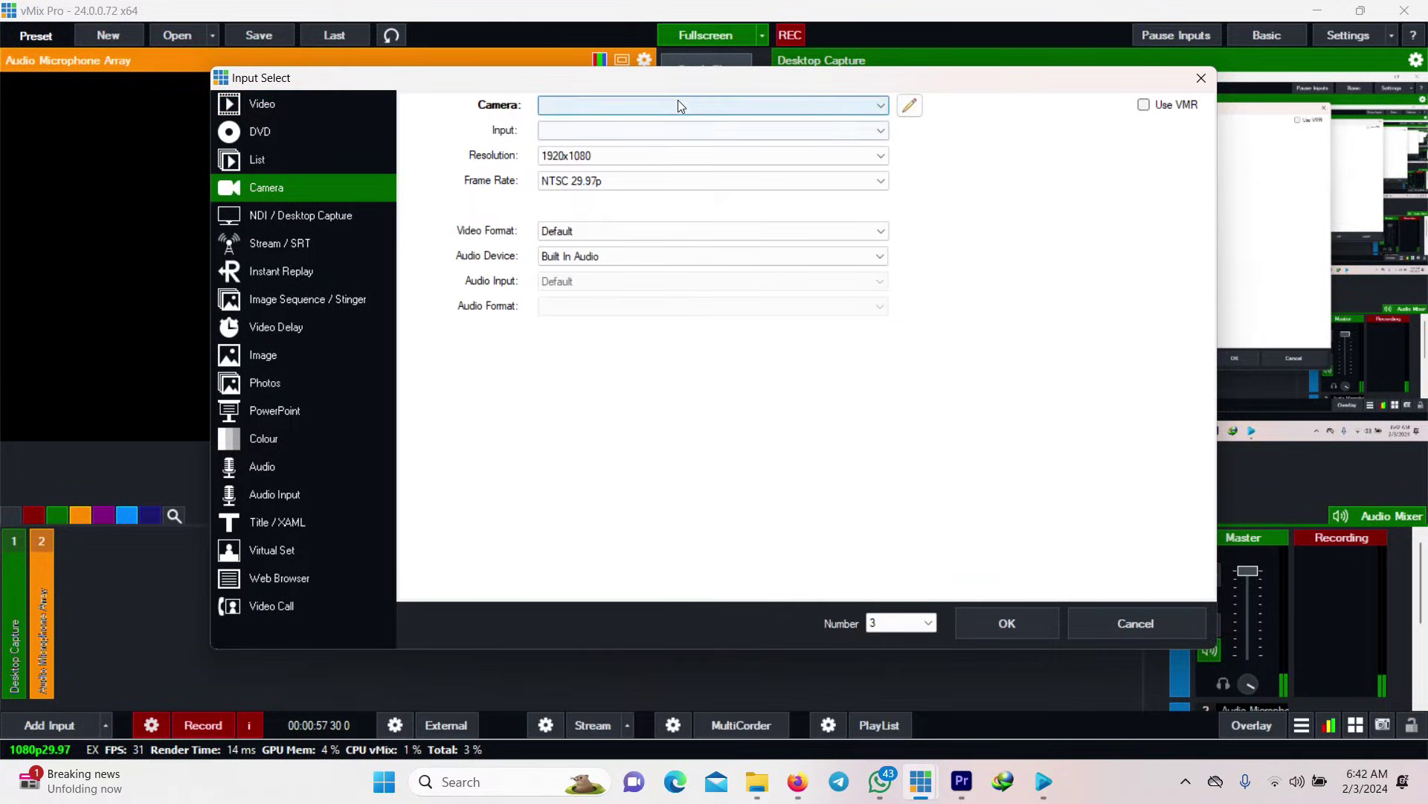
{"action": "left_click", "coordinate": [264, 105]}
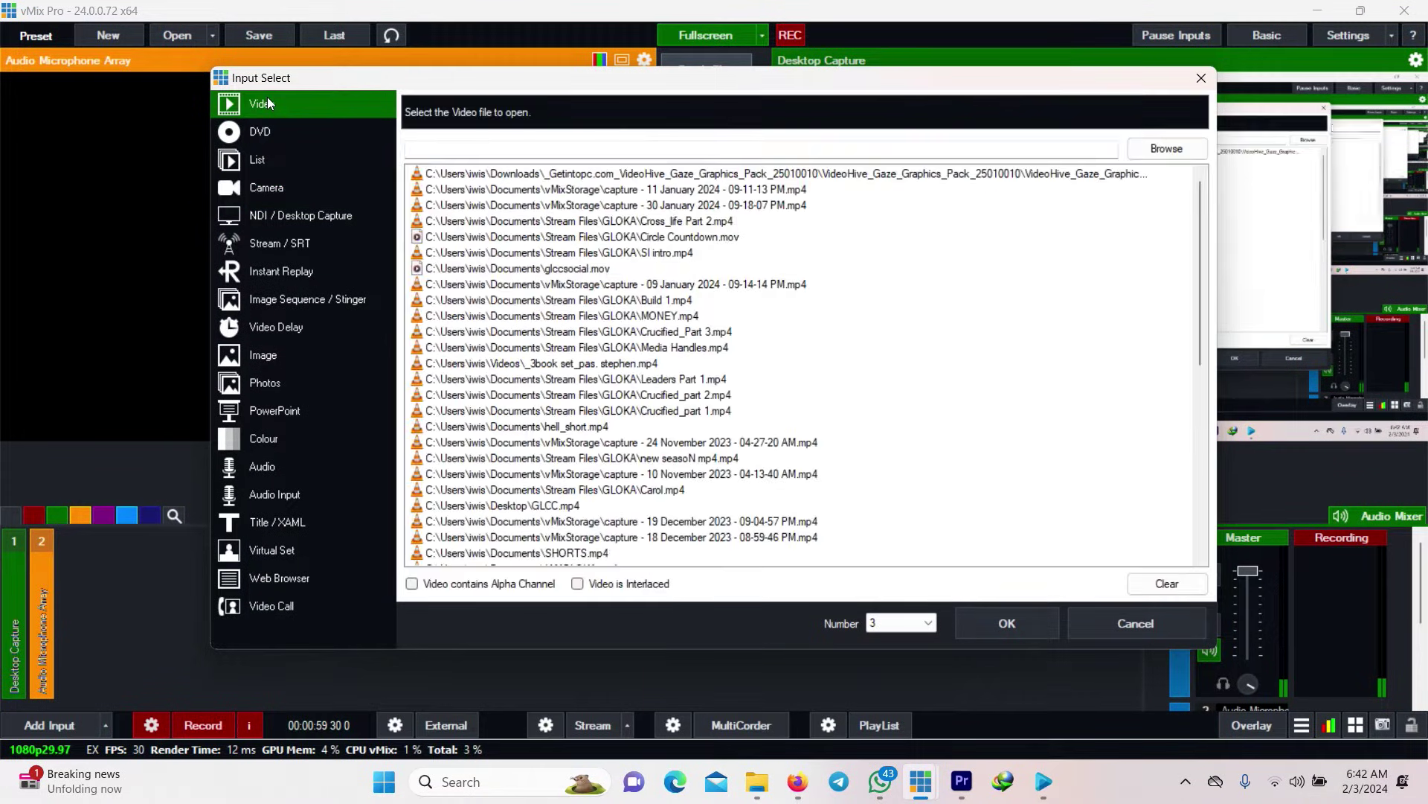
{"action": "left_click", "coordinate": [720, 189]}
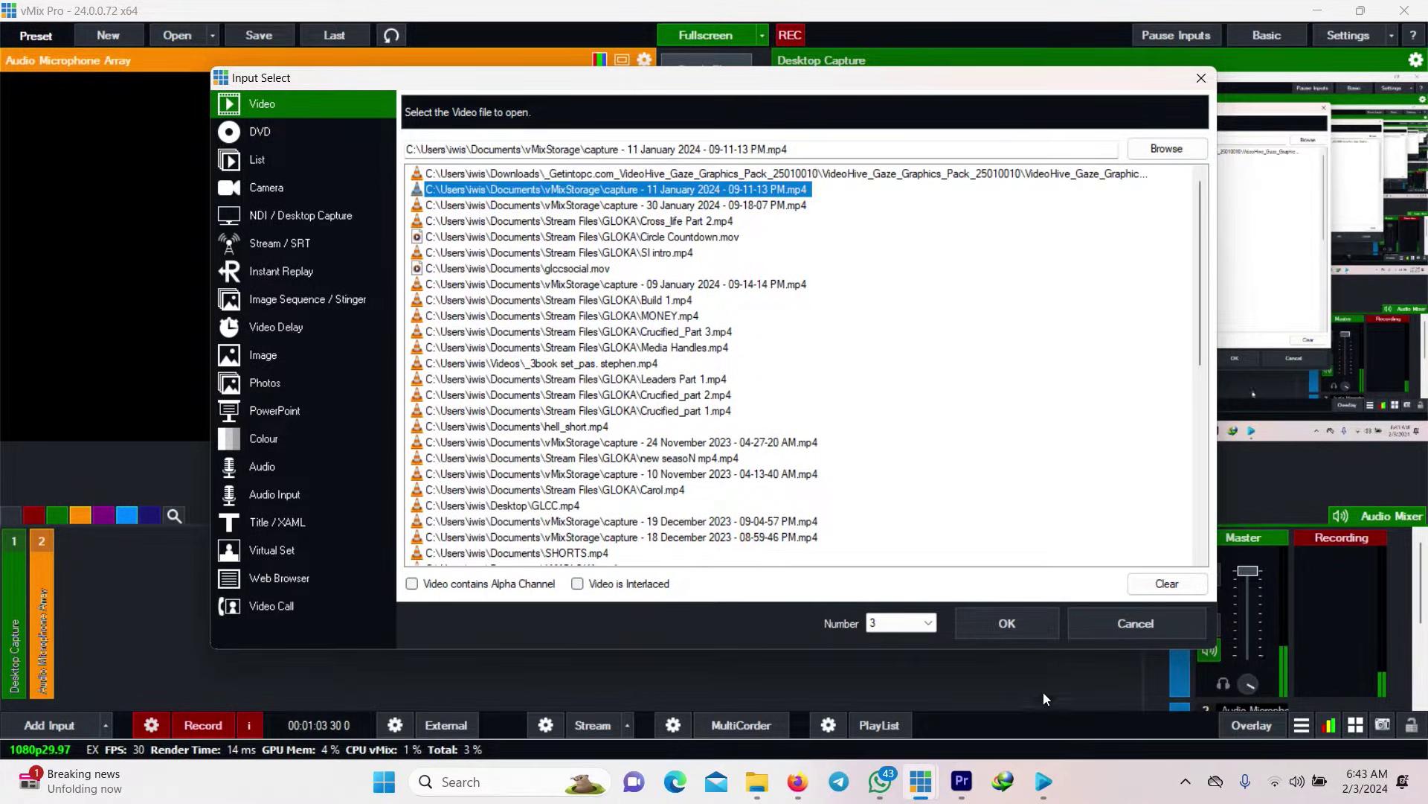
{"action": "left_click", "coordinate": [1029, 626]}
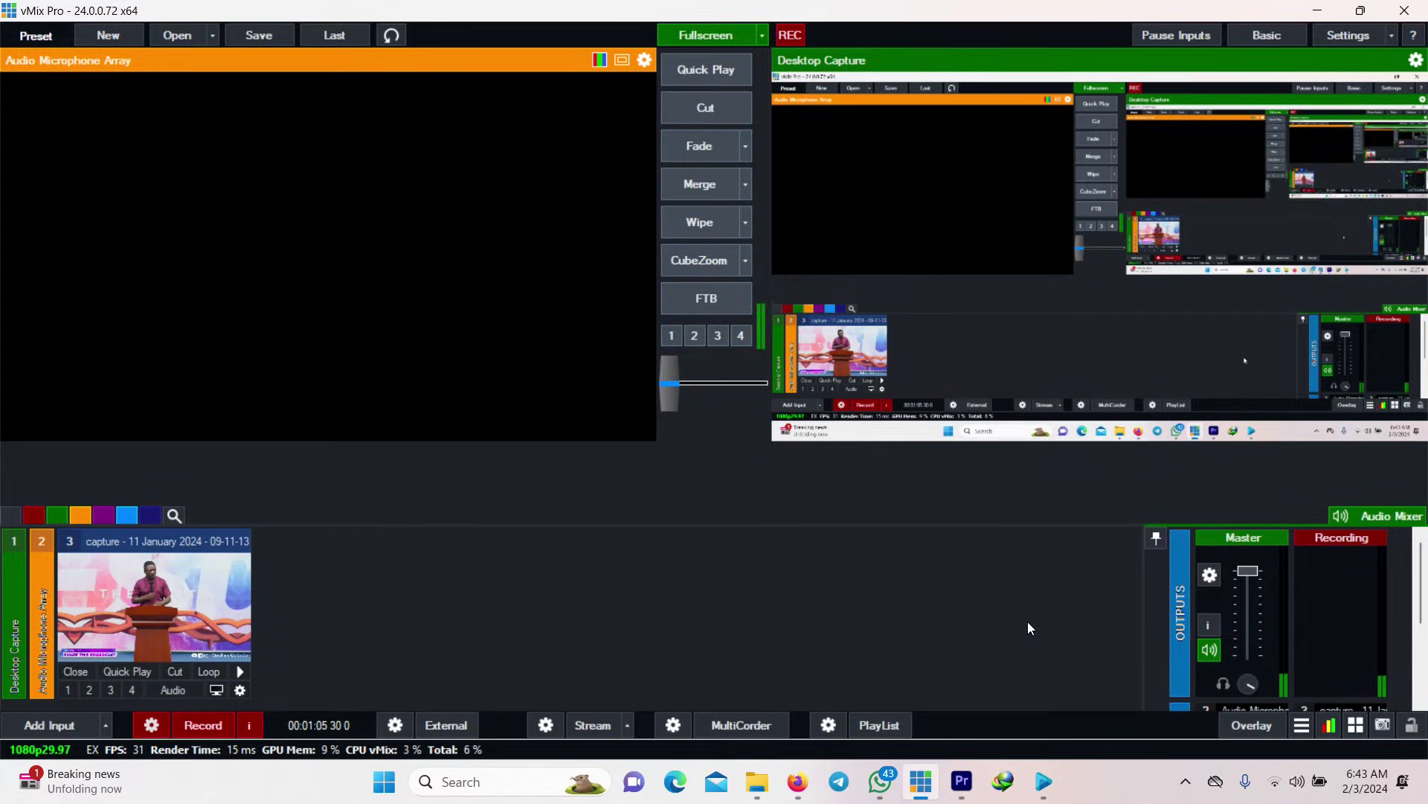
{"action": "left_click", "coordinate": [178, 603]}
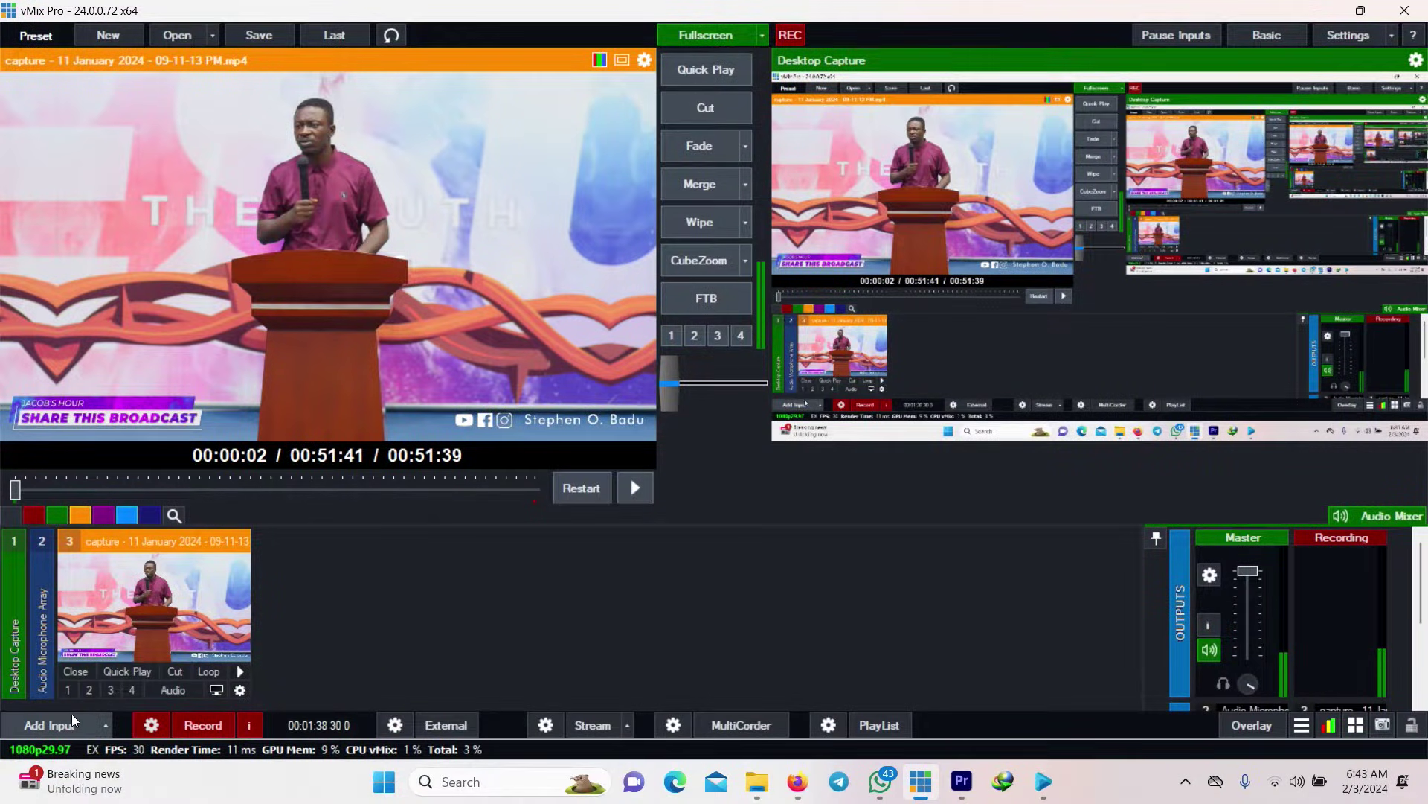
{"action": "left_click", "coordinate": [72, 716]}
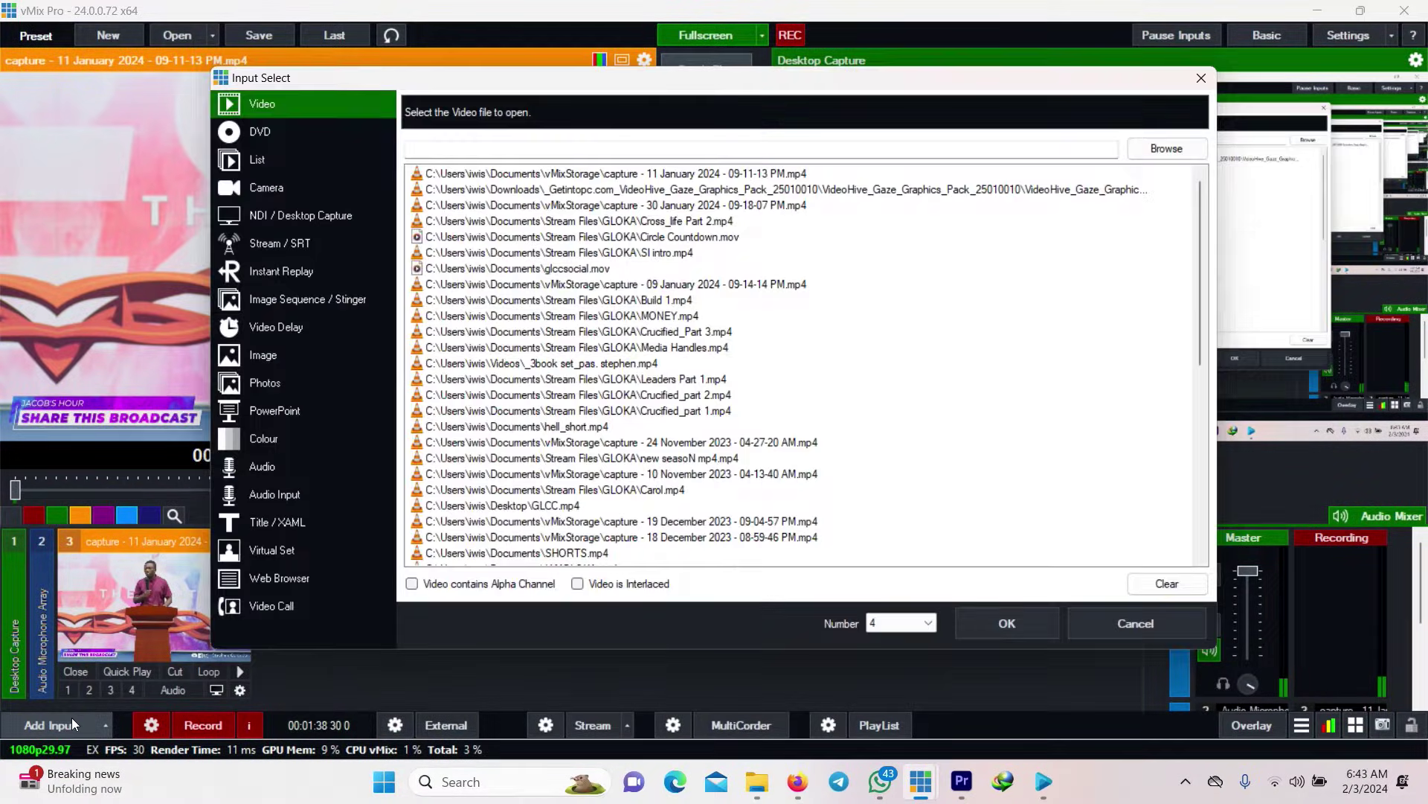
Add the EasyWorship Live NDI source as input 4 and show it in Preview.
{"action": "left_click", "coordinate": [292, 184]}
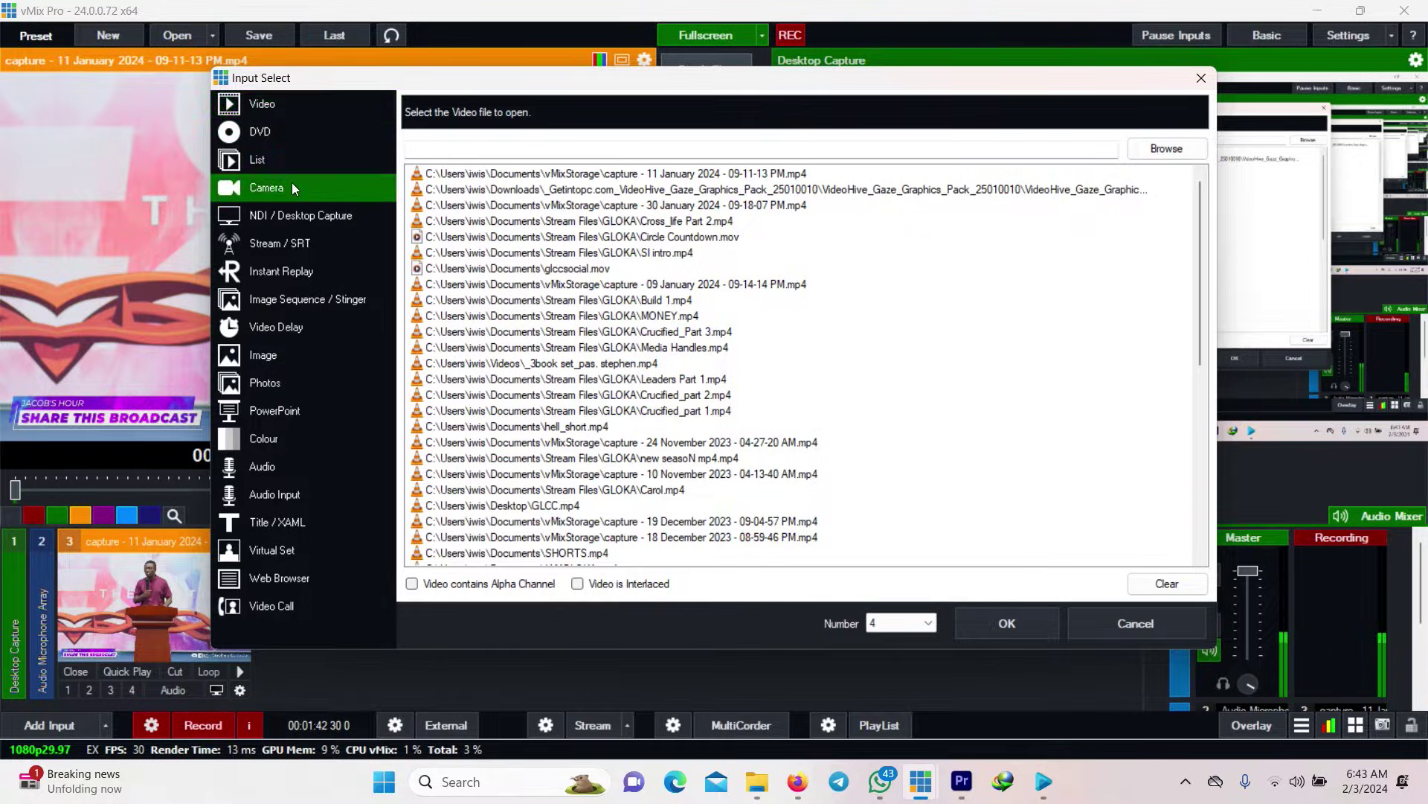
{"action": "left_click", "coordinate": [299, 214]}
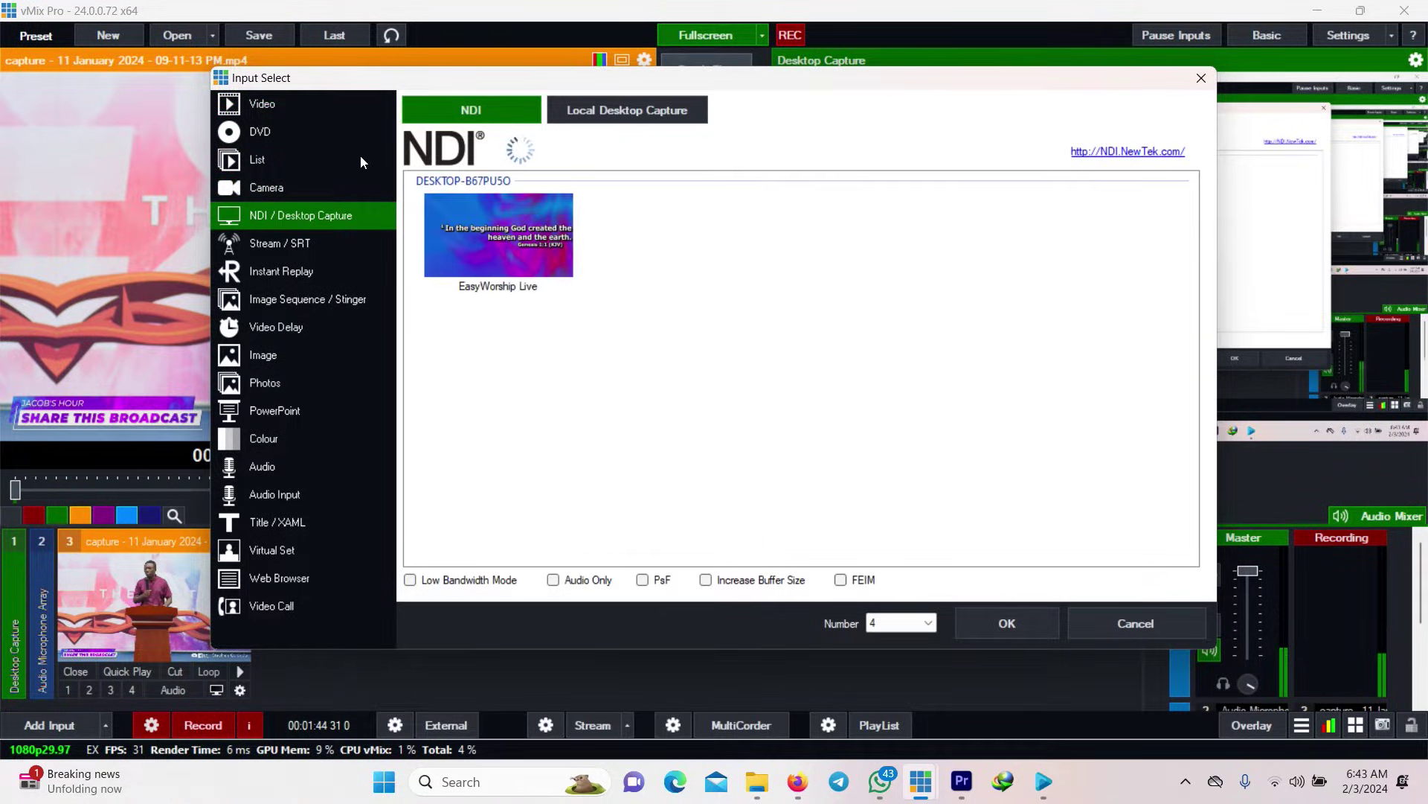
{"action": "left_click", "coordinate": [484, 228]}
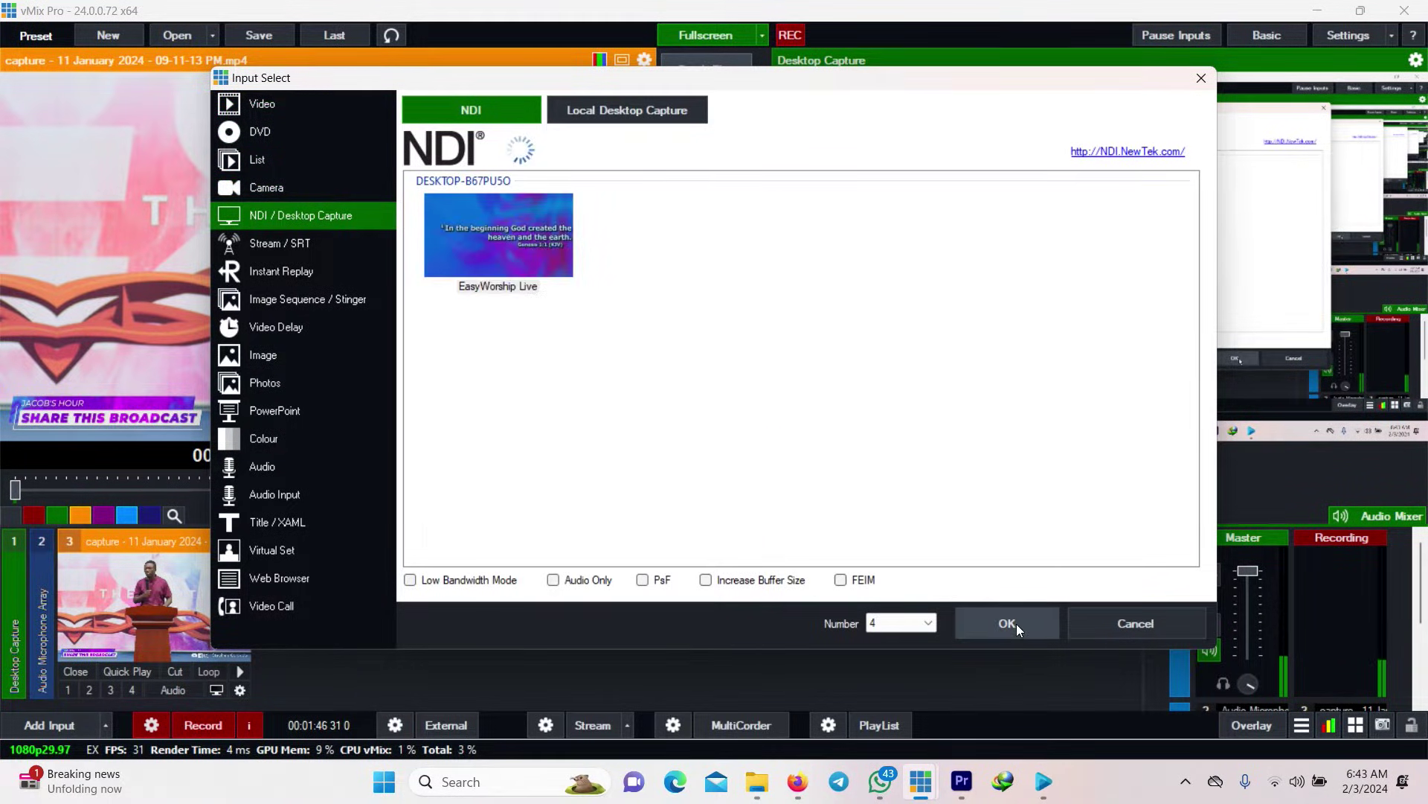
{"action": "left_click", "coordinate": [1016, 623]}
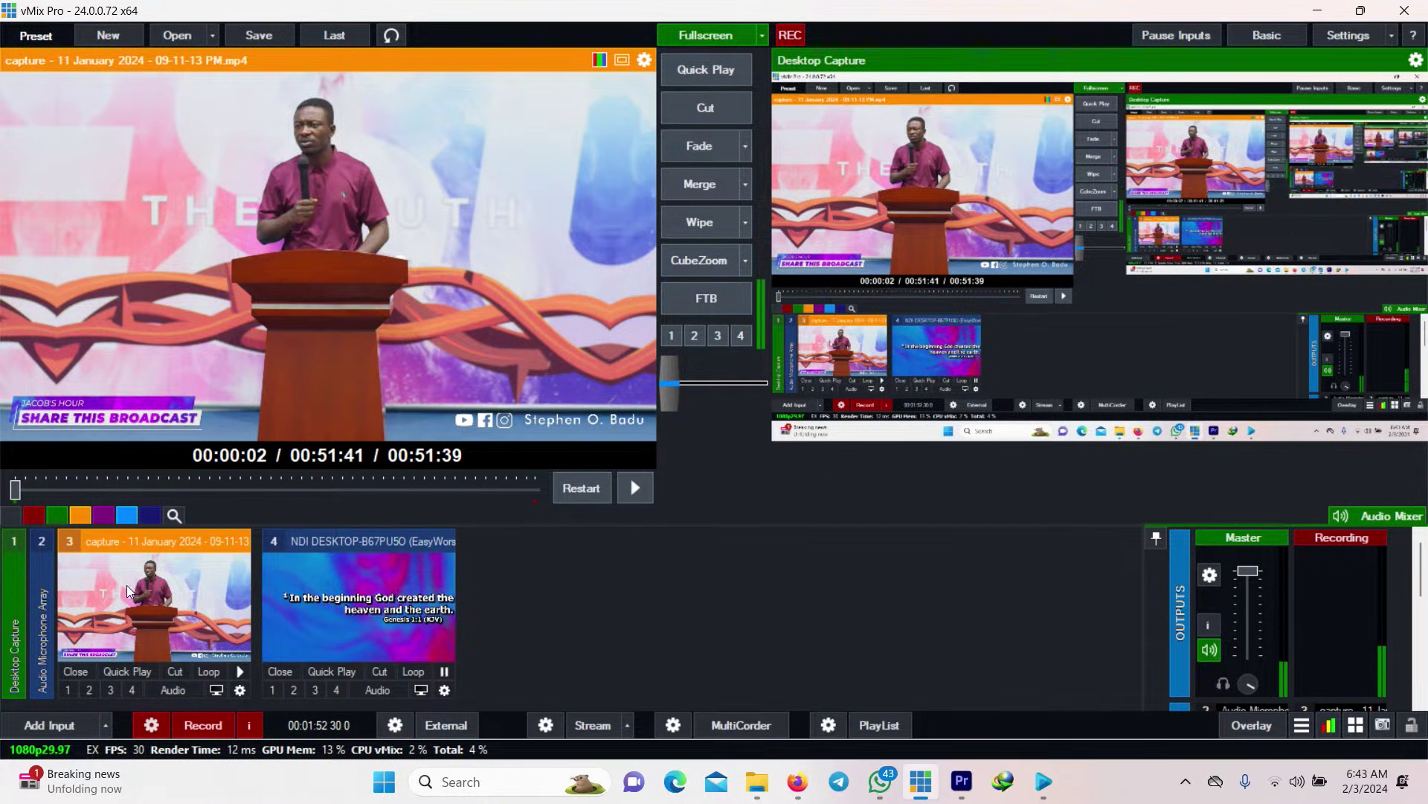
{"action": "left_click", "coordinate": [347, 594]}
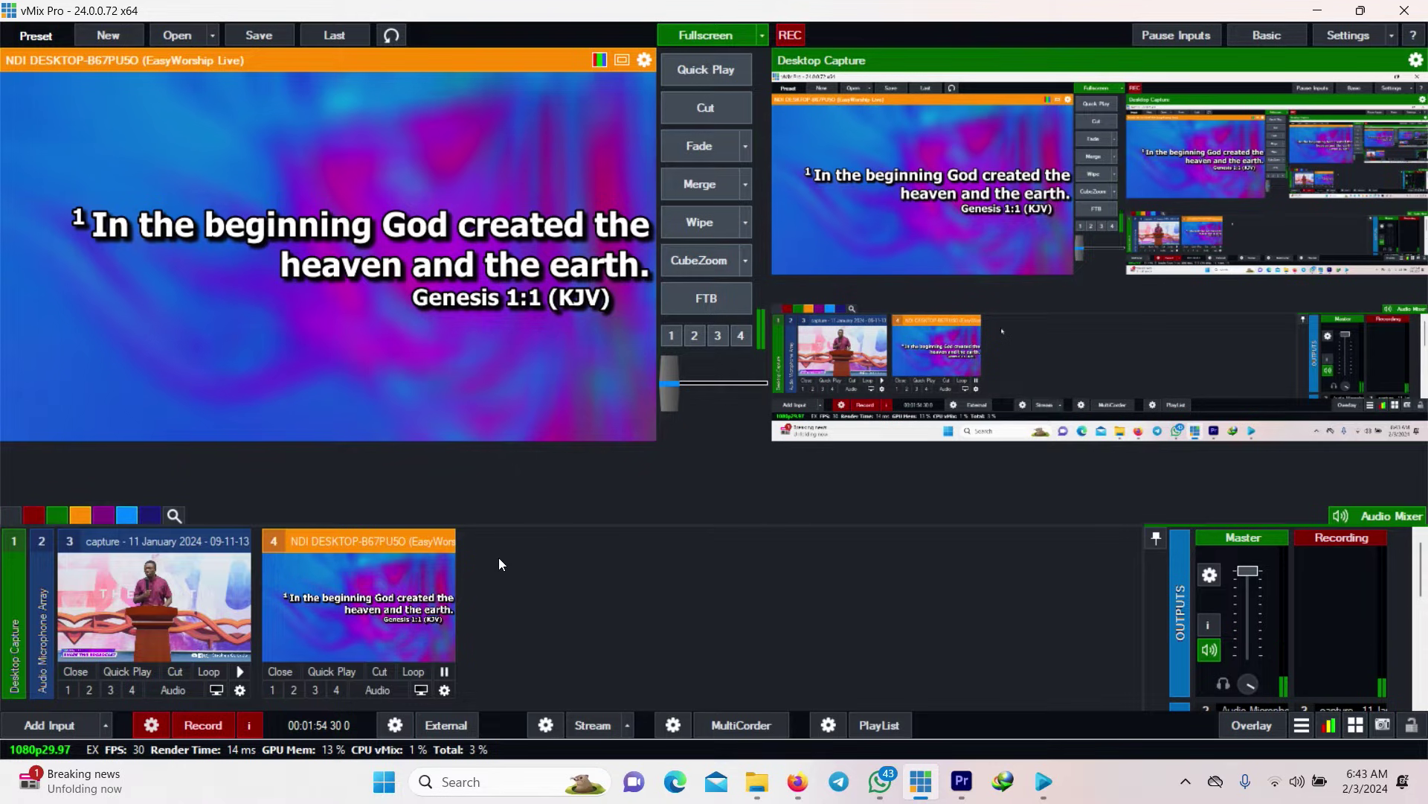
{"action": "left_click", "coordinate": [78, 720]}
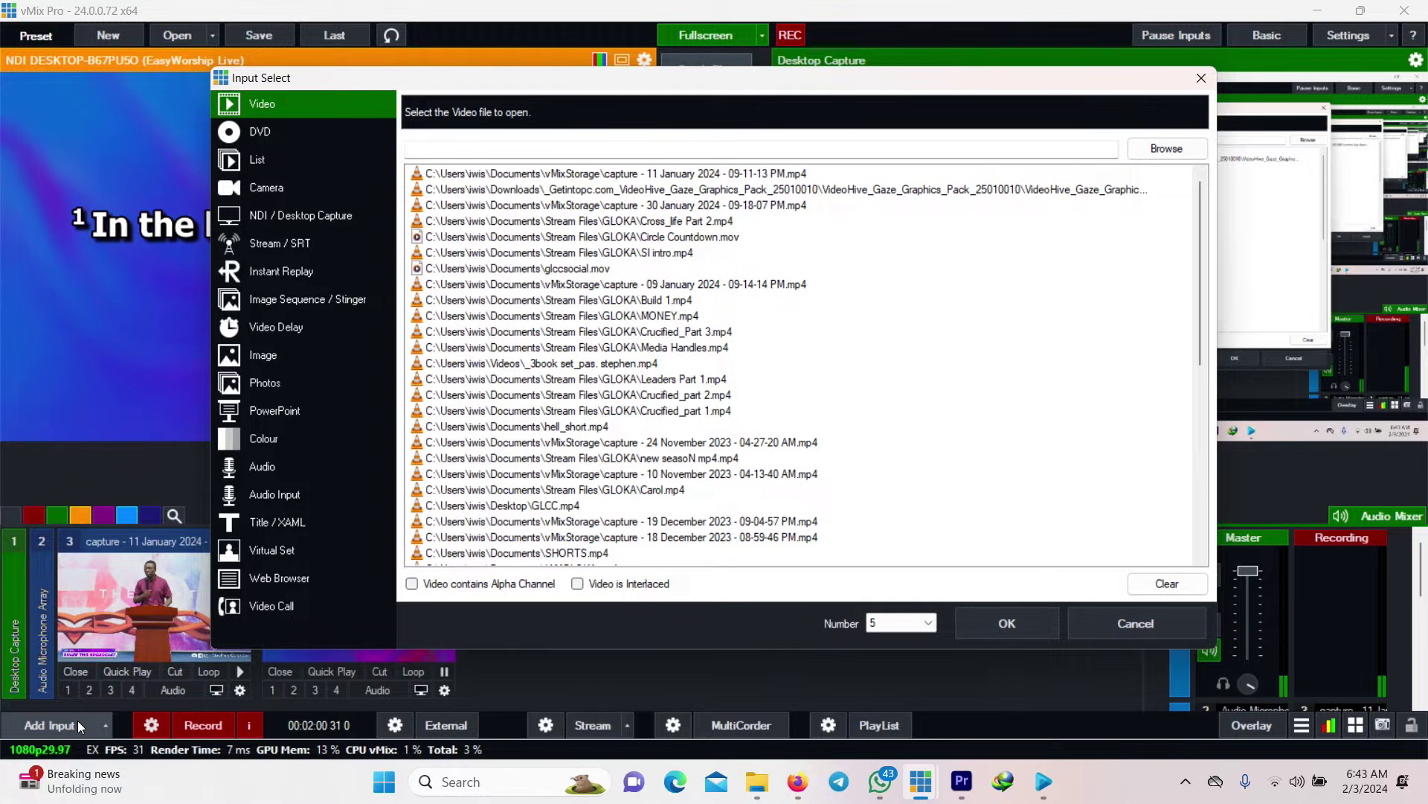
Add a Transparent Colour input as input 5 and load it into Preview.
{"action": "left_click_drag", "start_coordinate": [650, 77], "coordinate": [584, 105]}
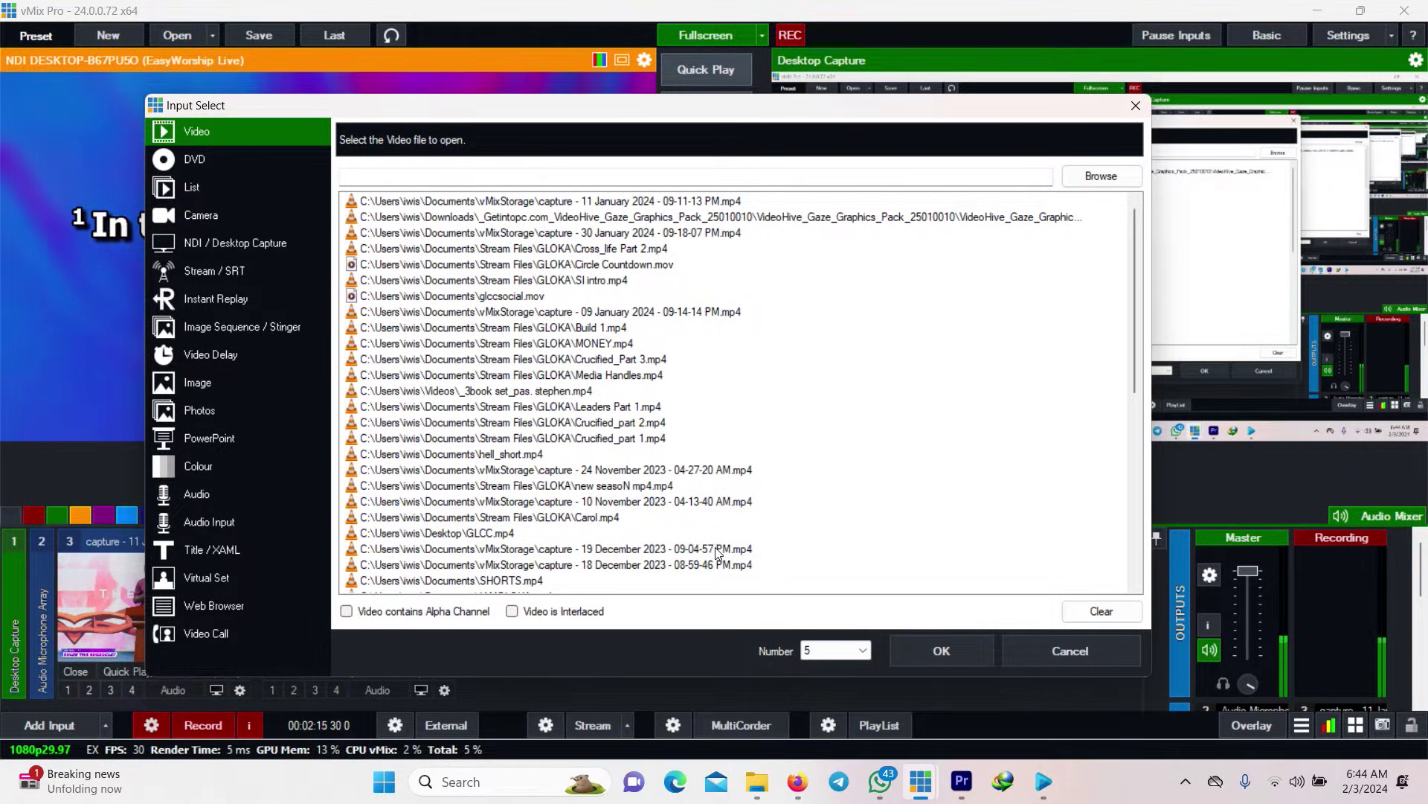
{"action": "left_click", "coordinate": [1097, 640]}
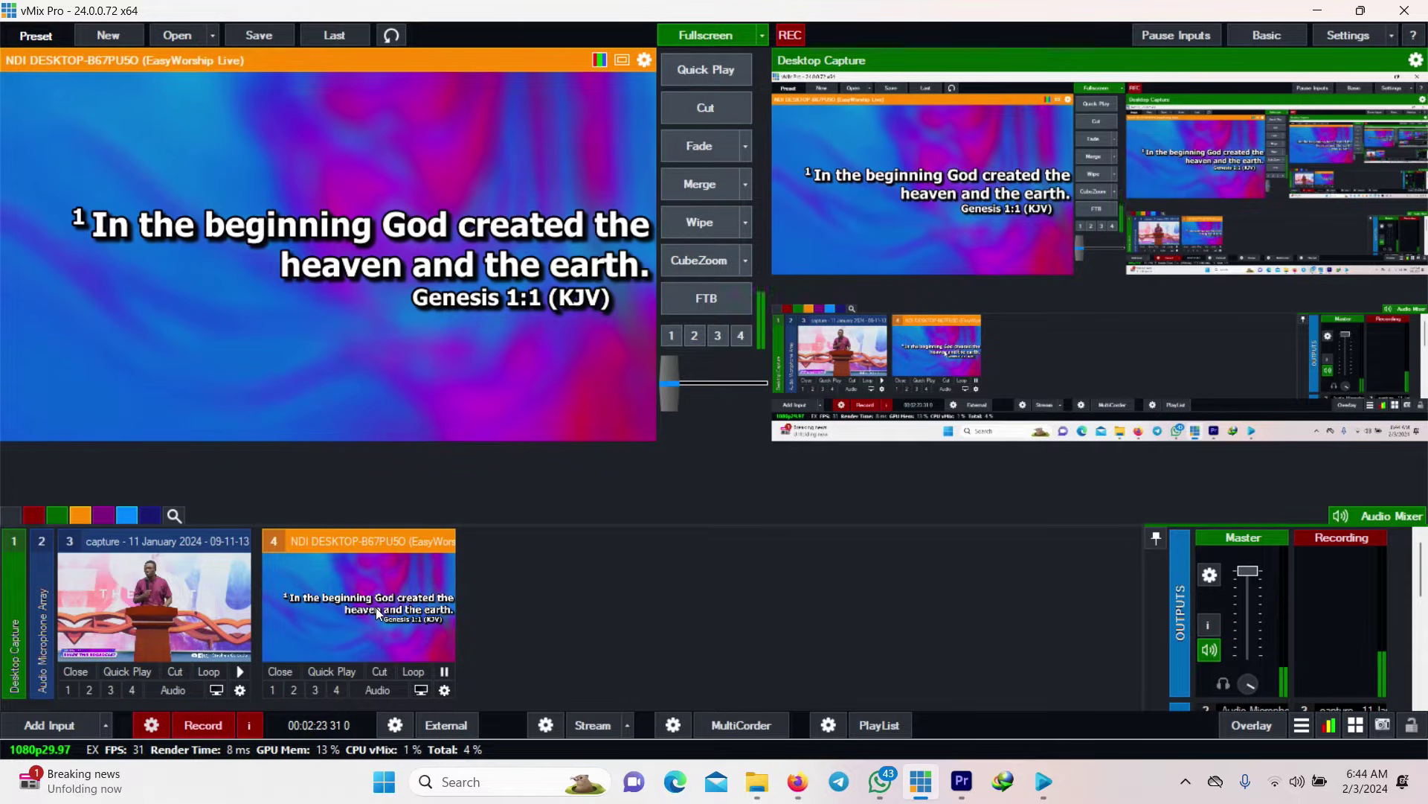
{"action": "left_click", "coordinate": [83, 725]}
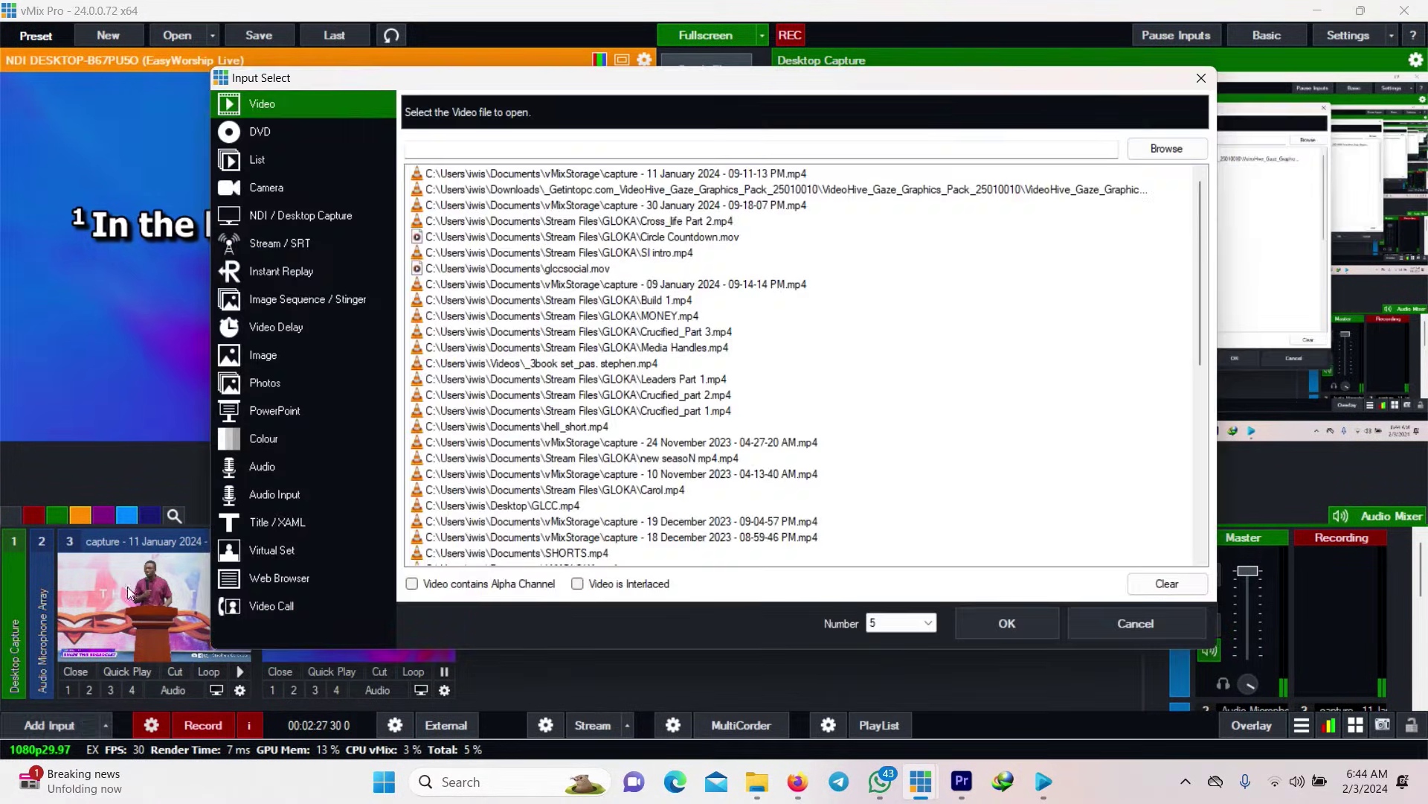
{"action": "left_click", "coordinate": [291, 444]}
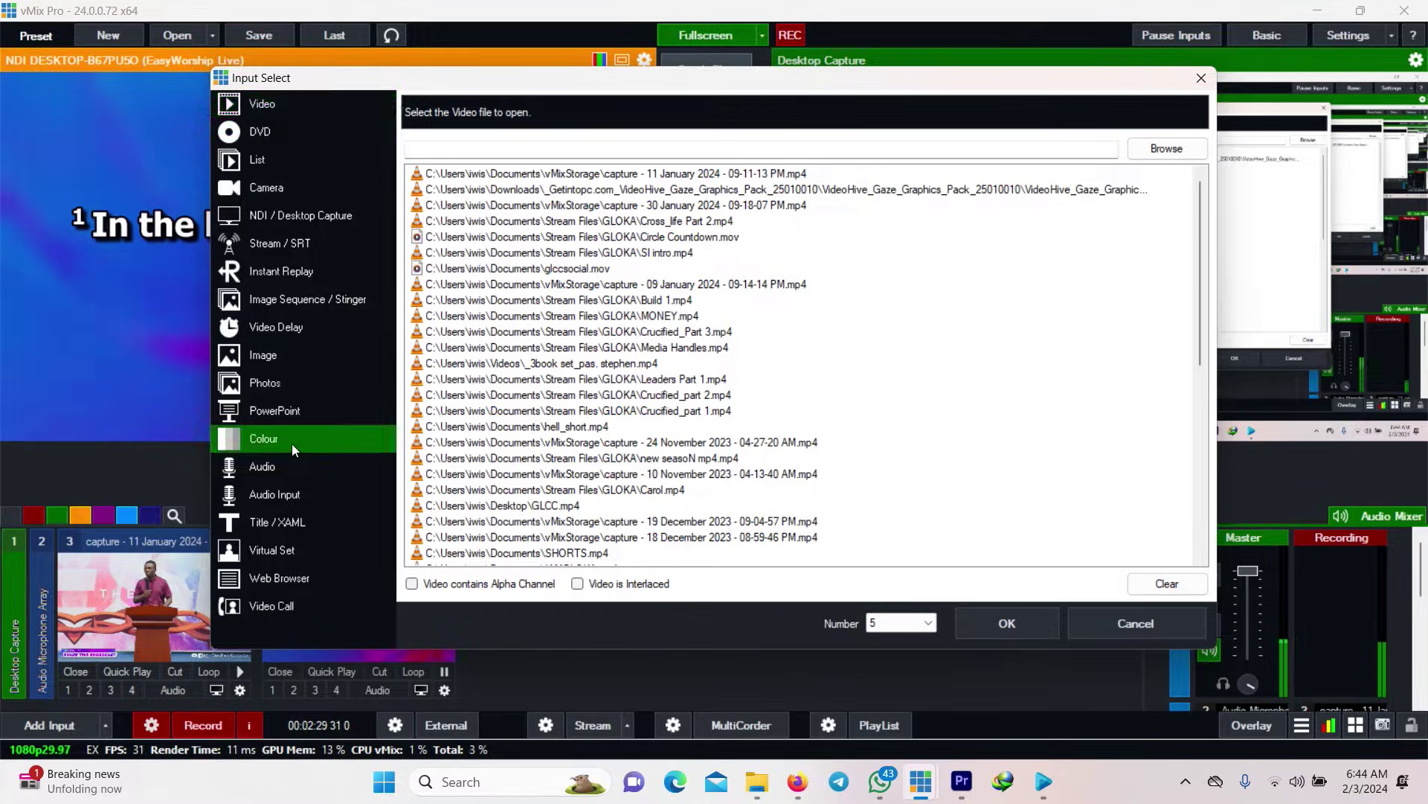
{"action": "left_click", "coordinate": [445, 211]}
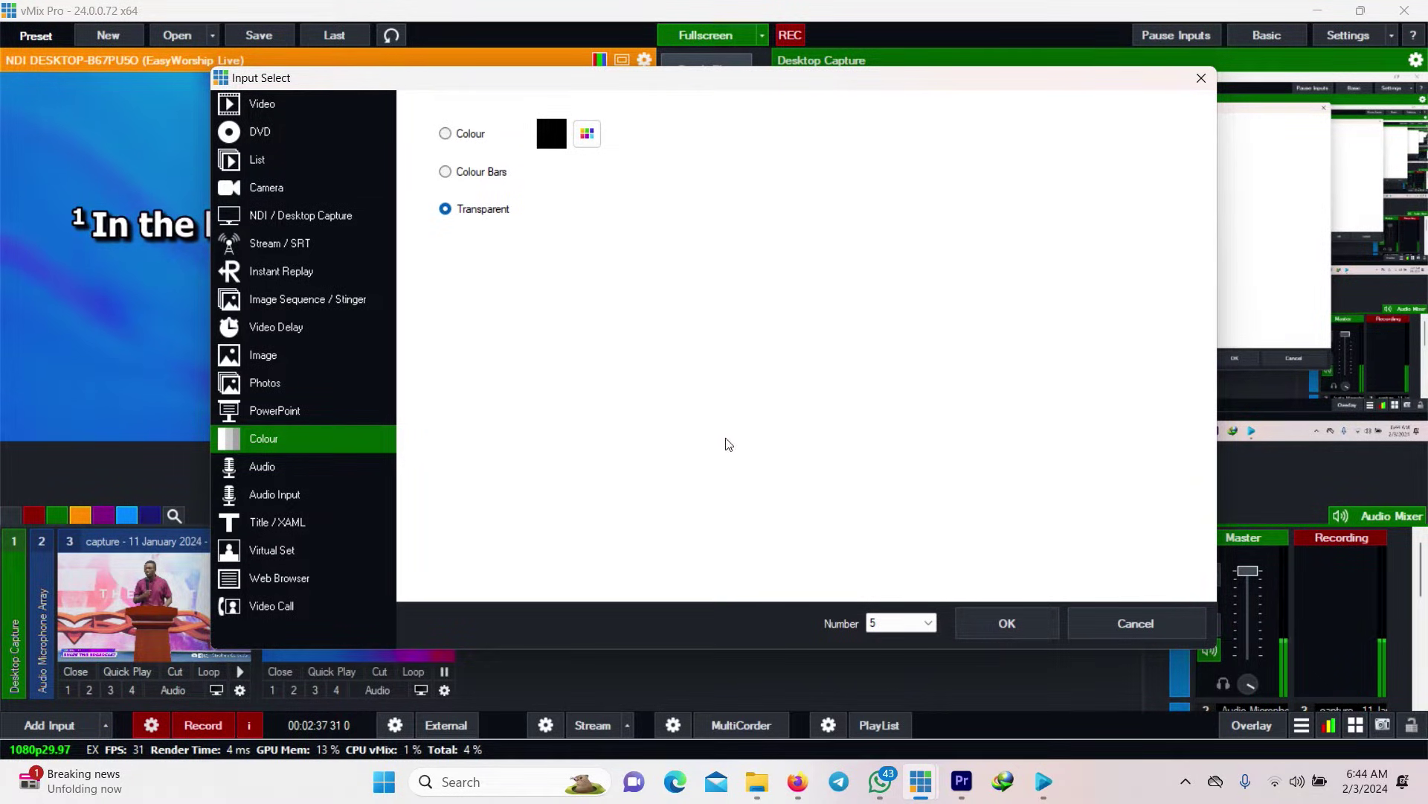
{"action": "left_click", "coordinate": [1025, 613]}
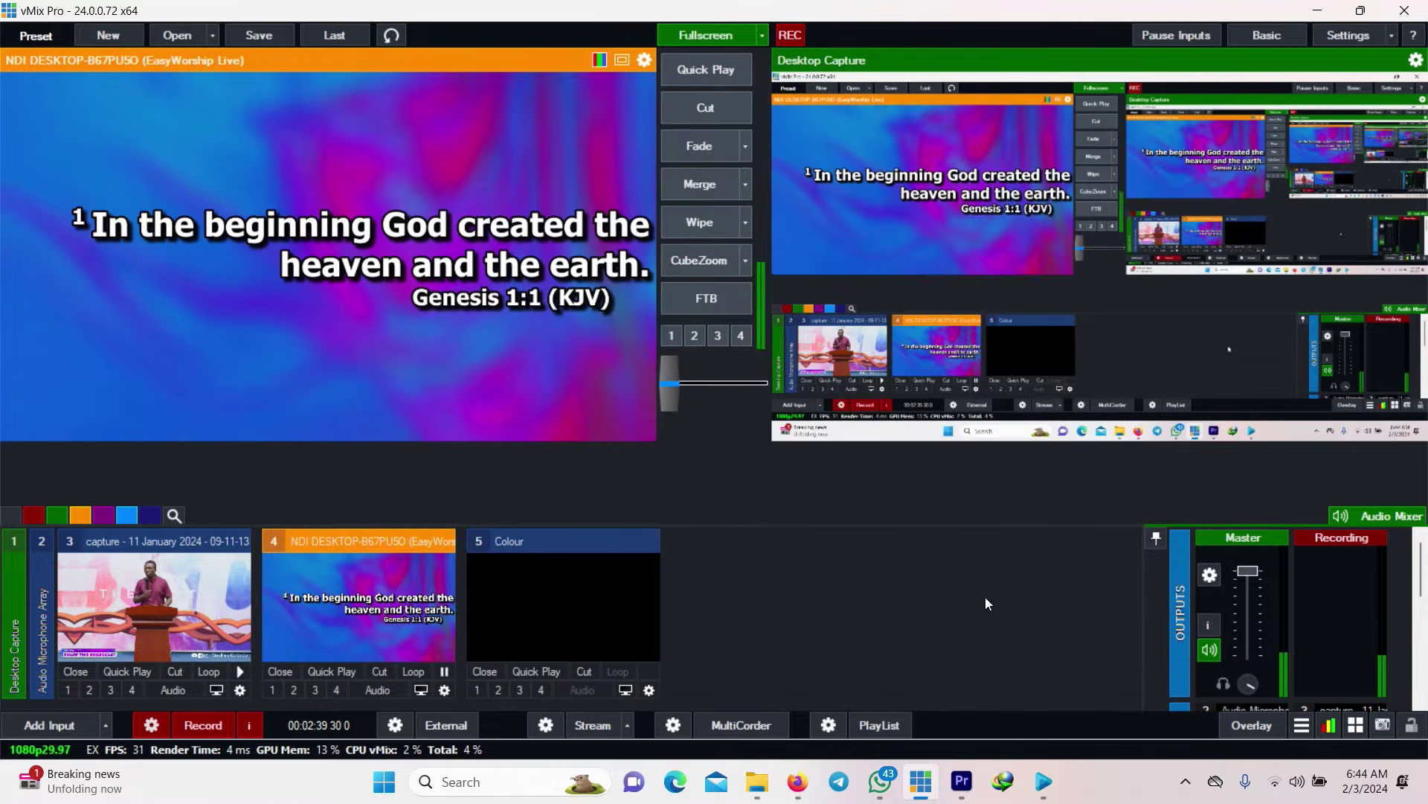
{"action": "left_click", "coordinate": [599, 587]}
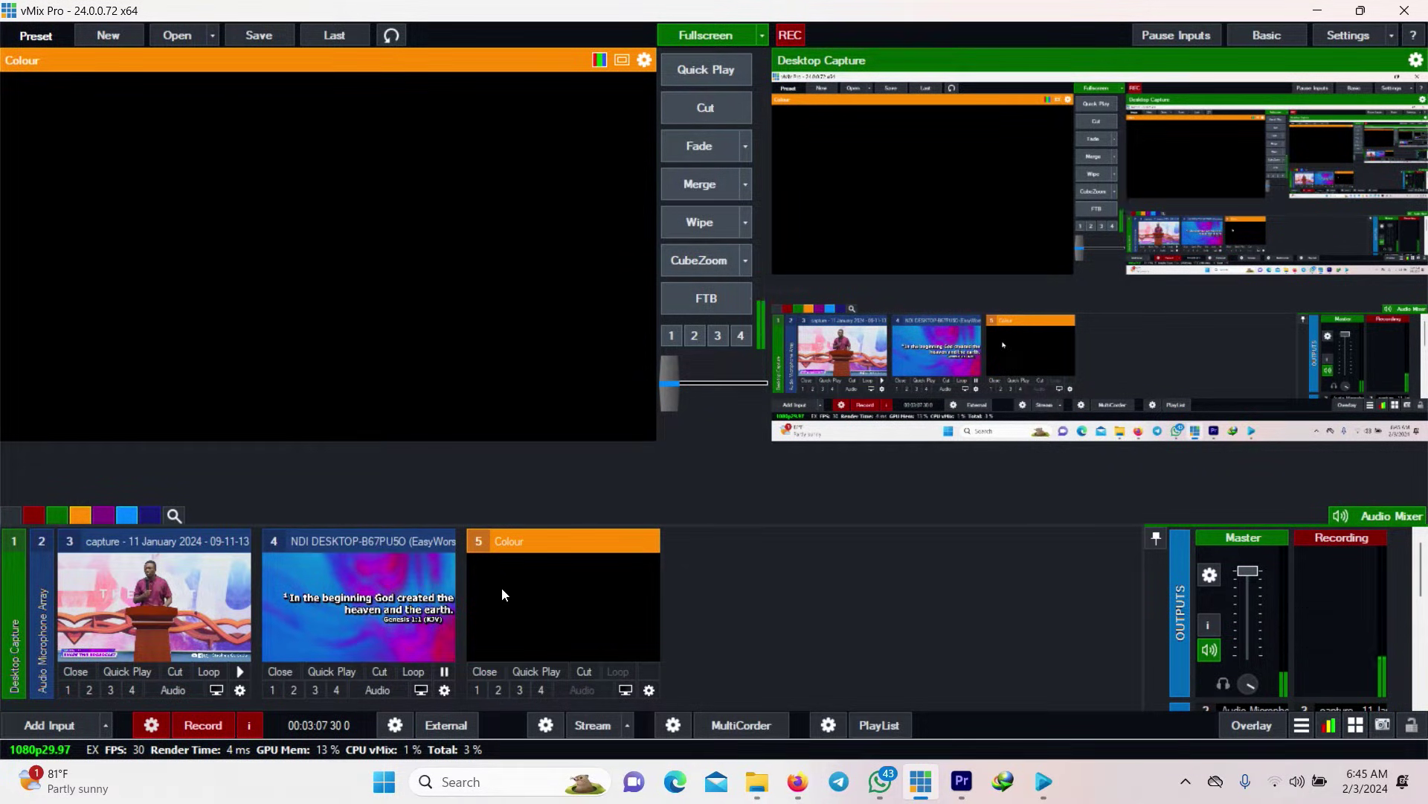
Add the side-by-side 1|2 layout in input 5's Layers / Multi View settings.
{"action": "left_click", "coordinate": [650, 690]}
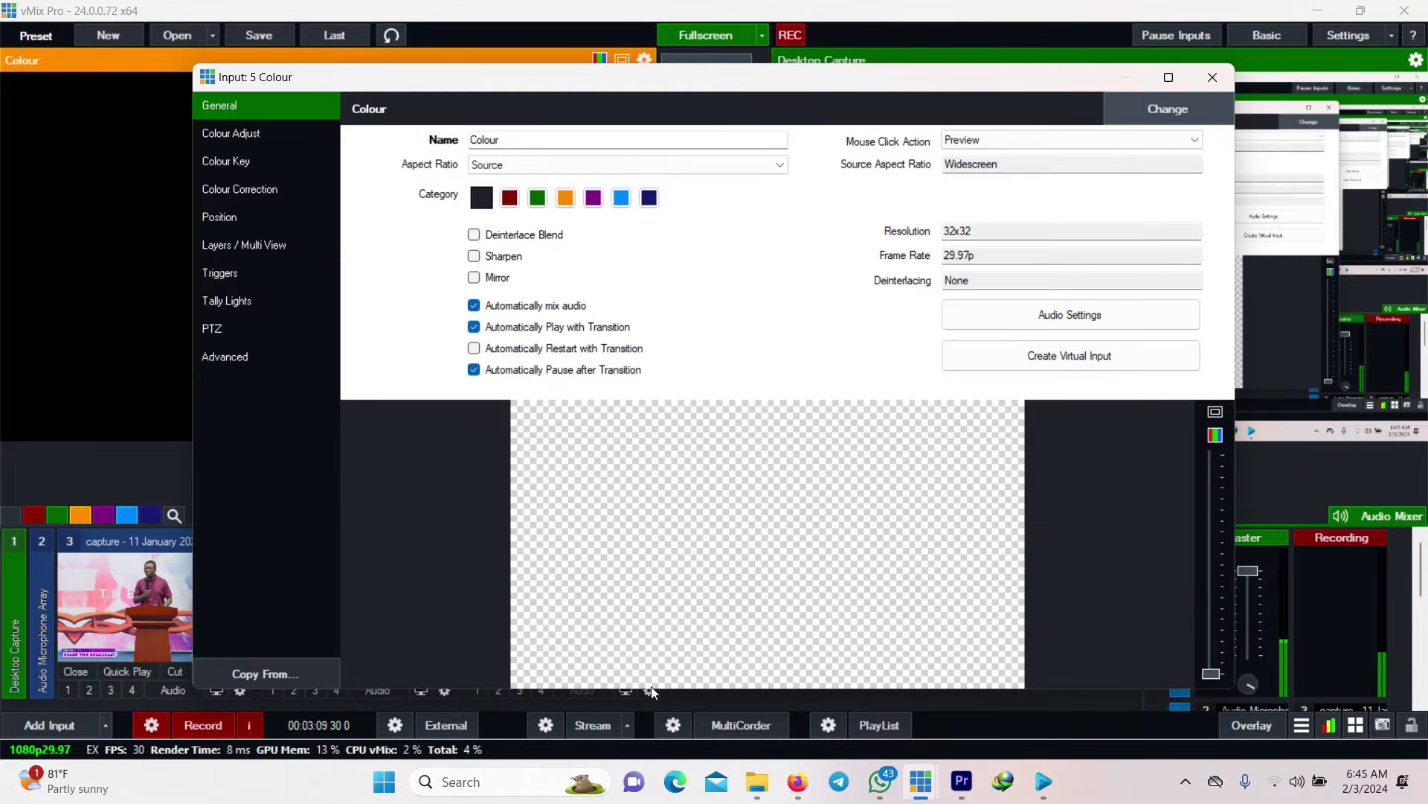
{"action": "left_click", "coordinate": [277, 244]}
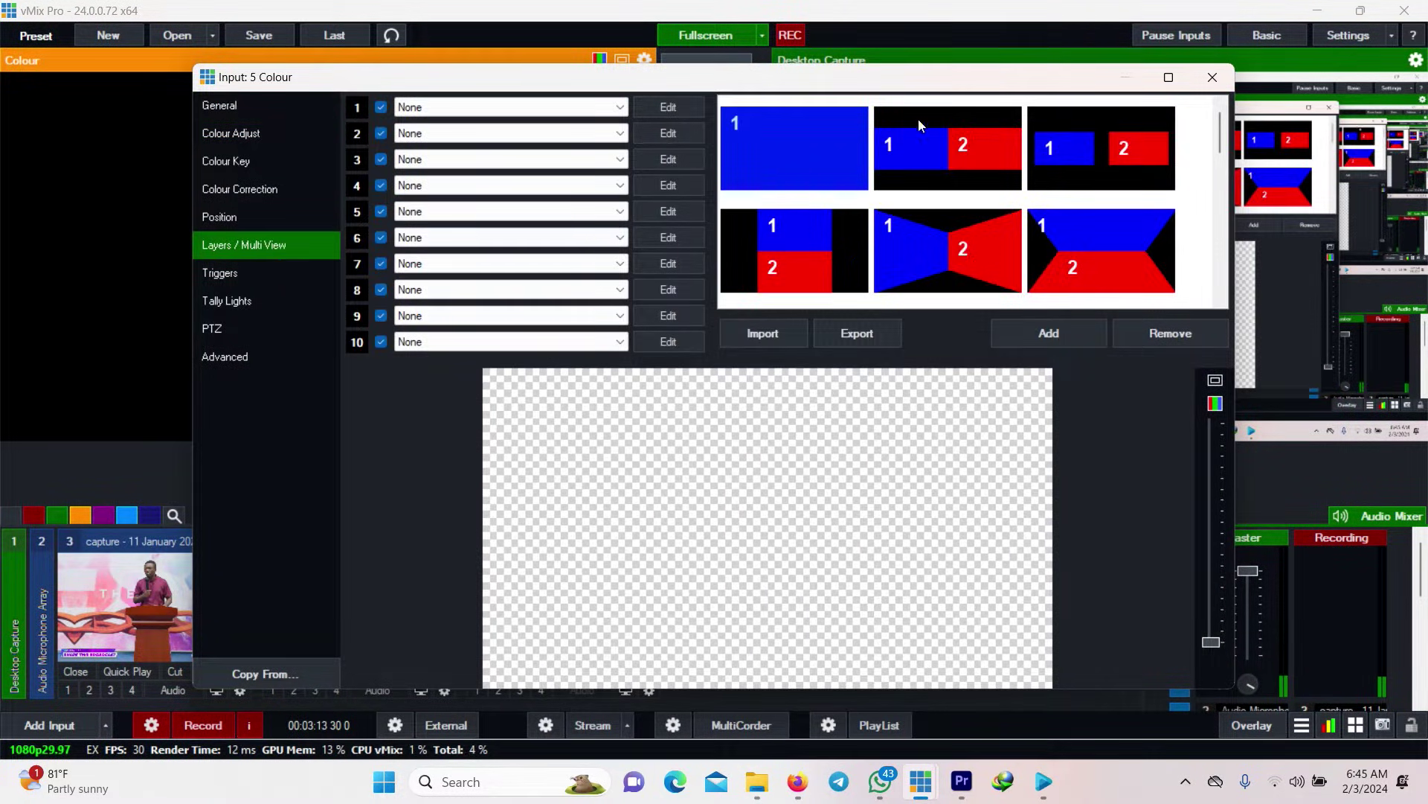
{"action": "left_click", "coordinate": [968, 147]}
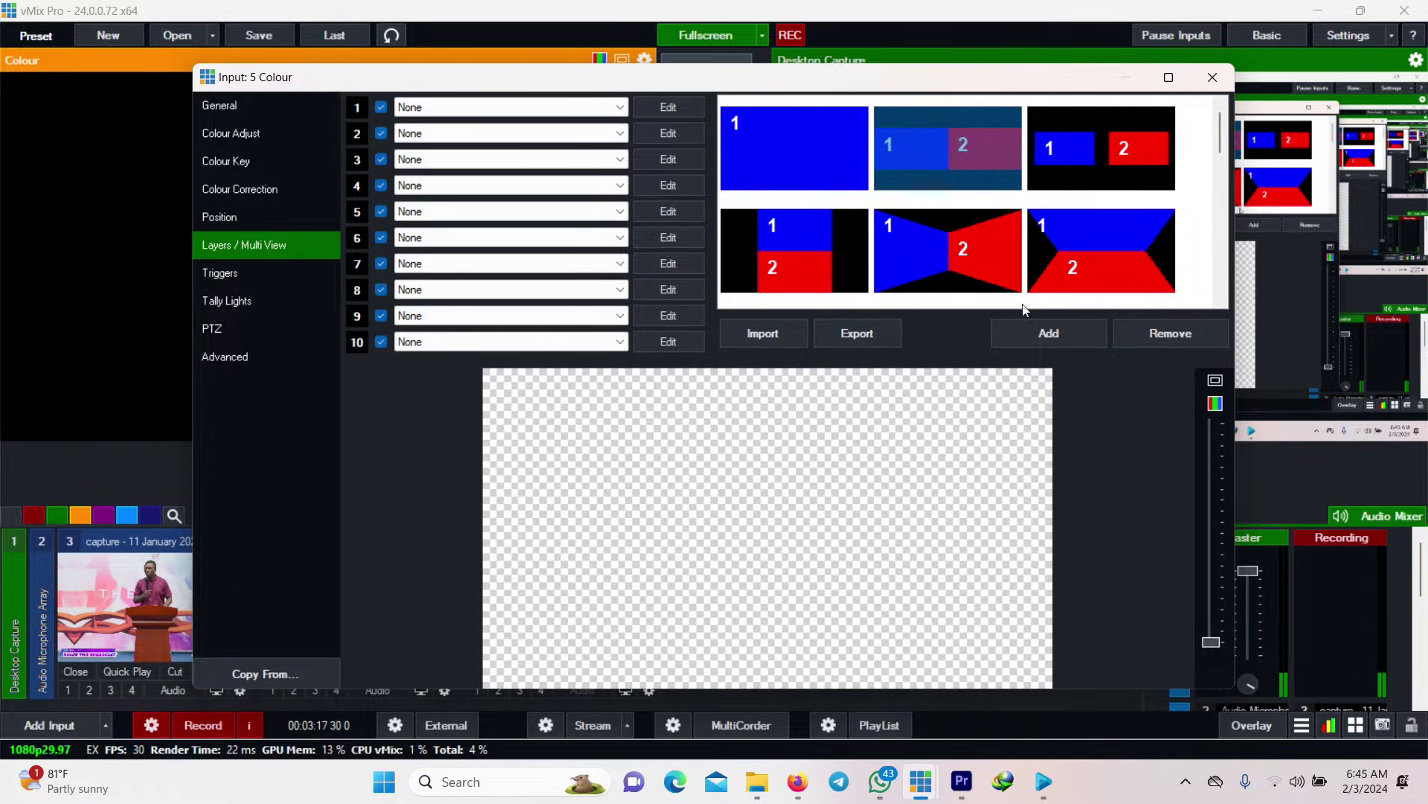
{"action": "left_click", "coordinate": [1034, 332]}
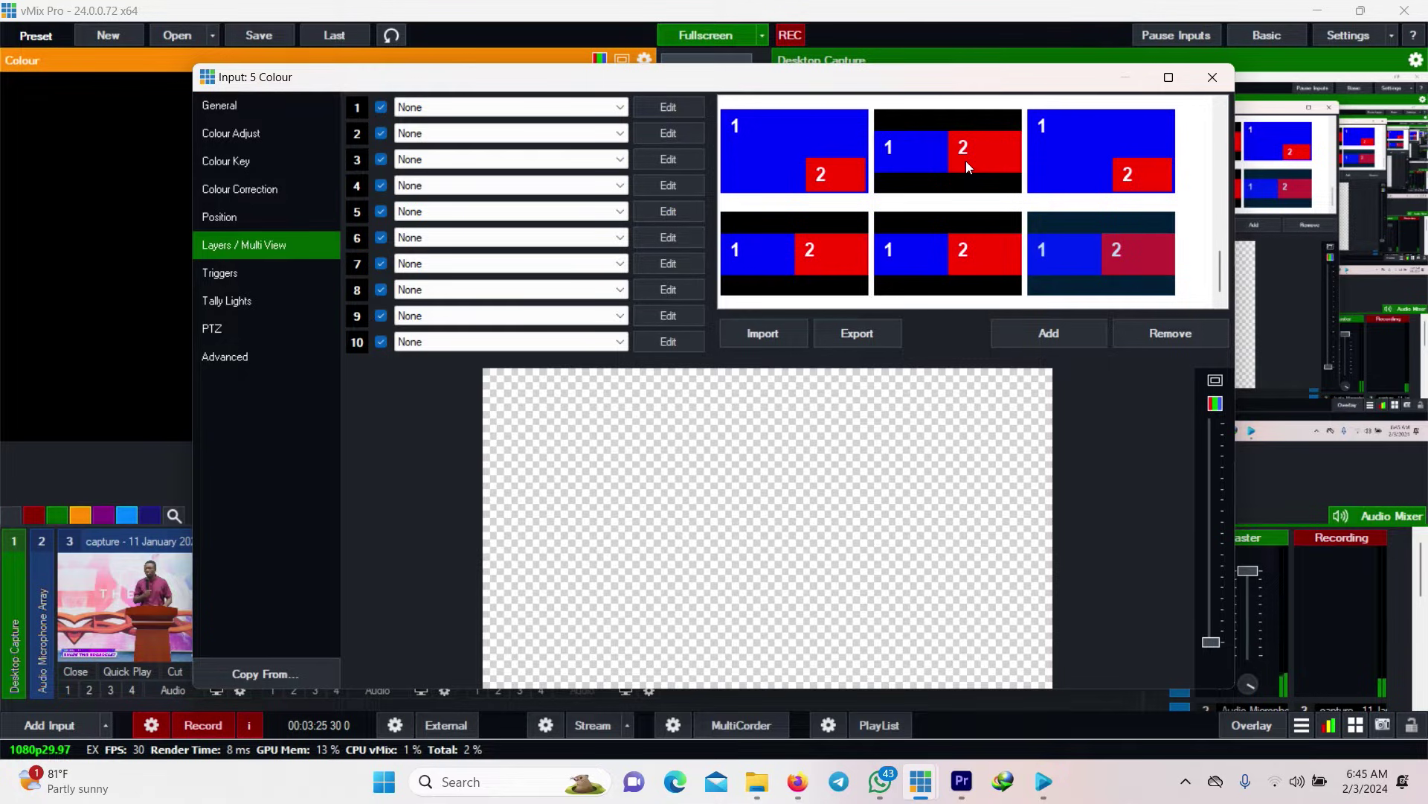
{"action": "scroll", "coordinate": [965, 161], "scroll_direction": "down", "scroll_amount": 3}
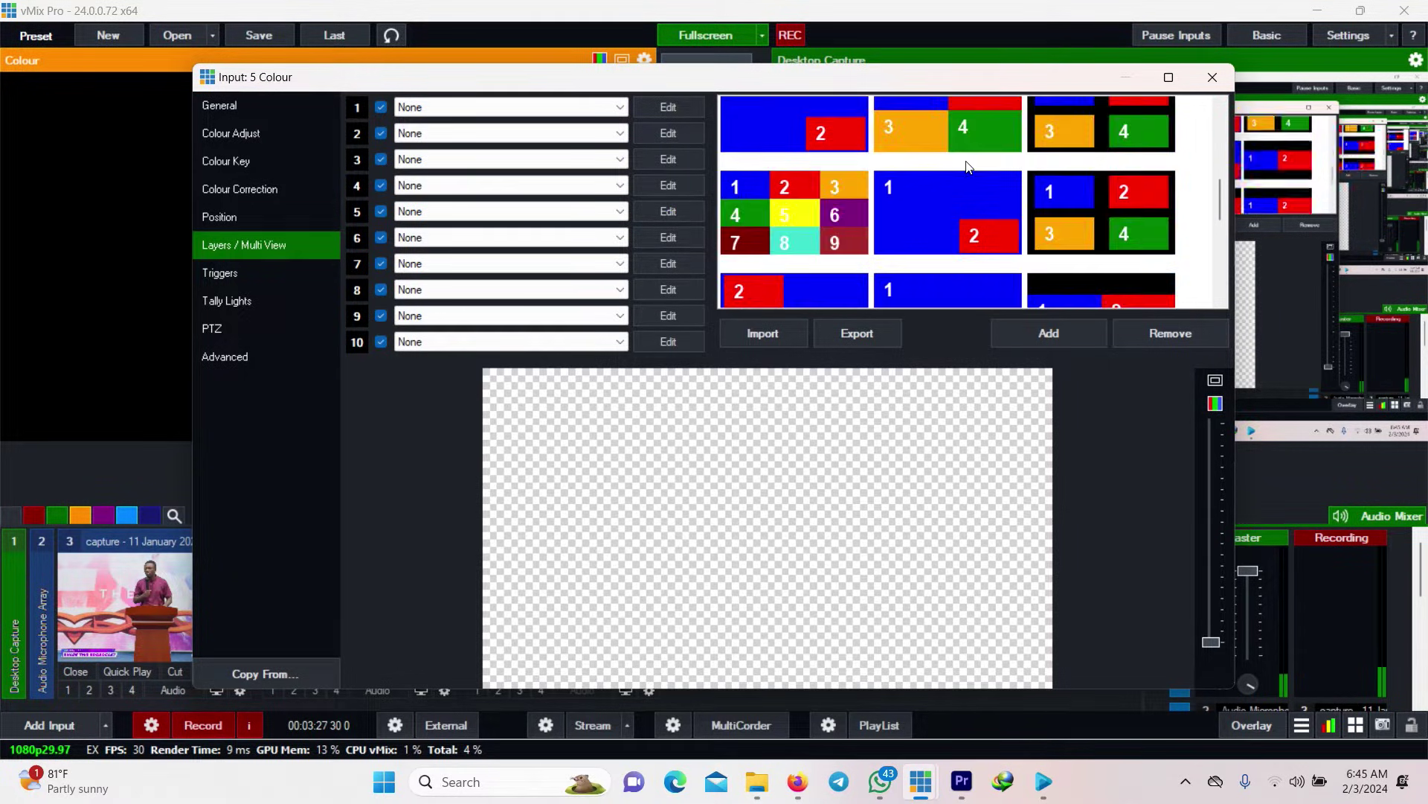
{"action": "scroll", "coordinate": [966, 161], "scroll_direction": "up", "scroll_amount": 3}
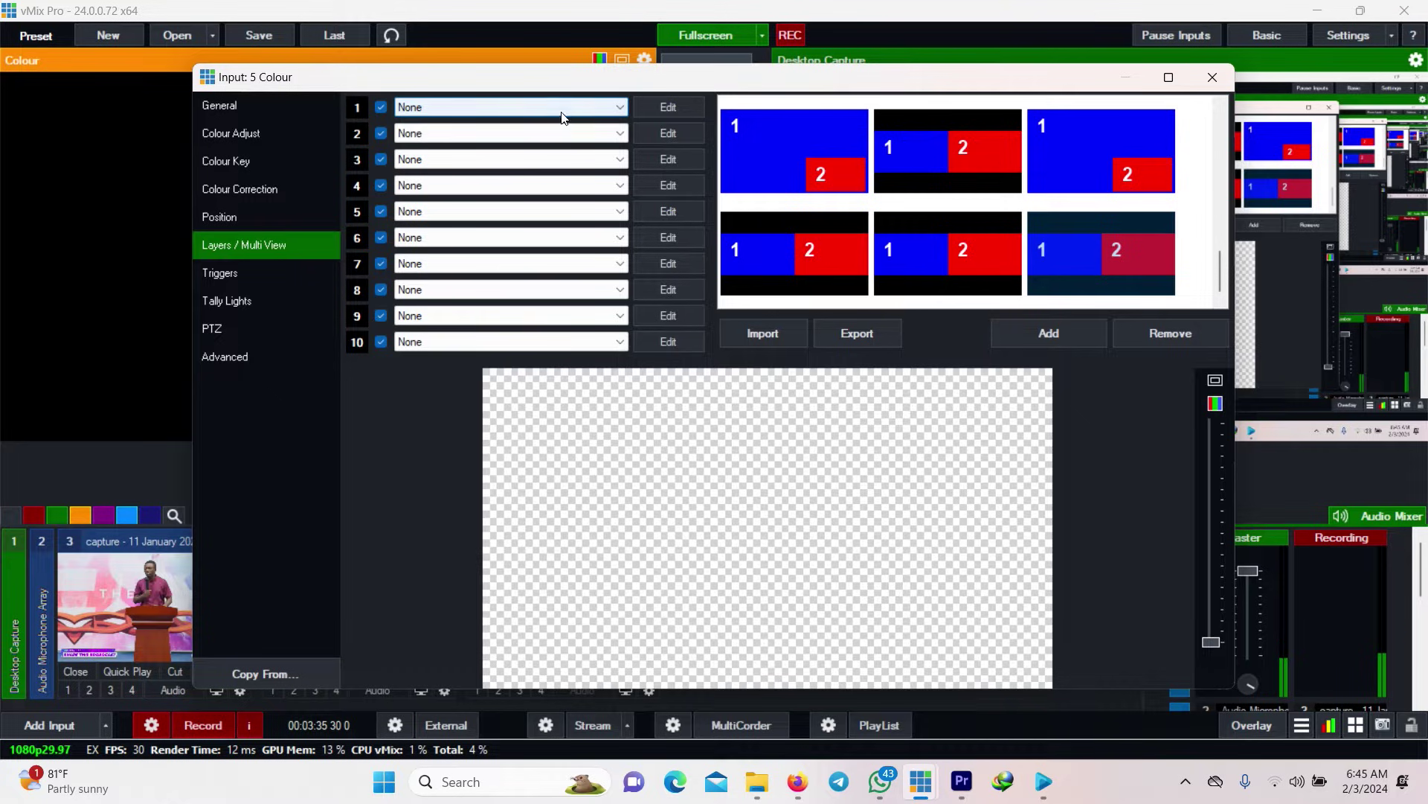
{"action": "left_click", "coordinate": [539, 107]}
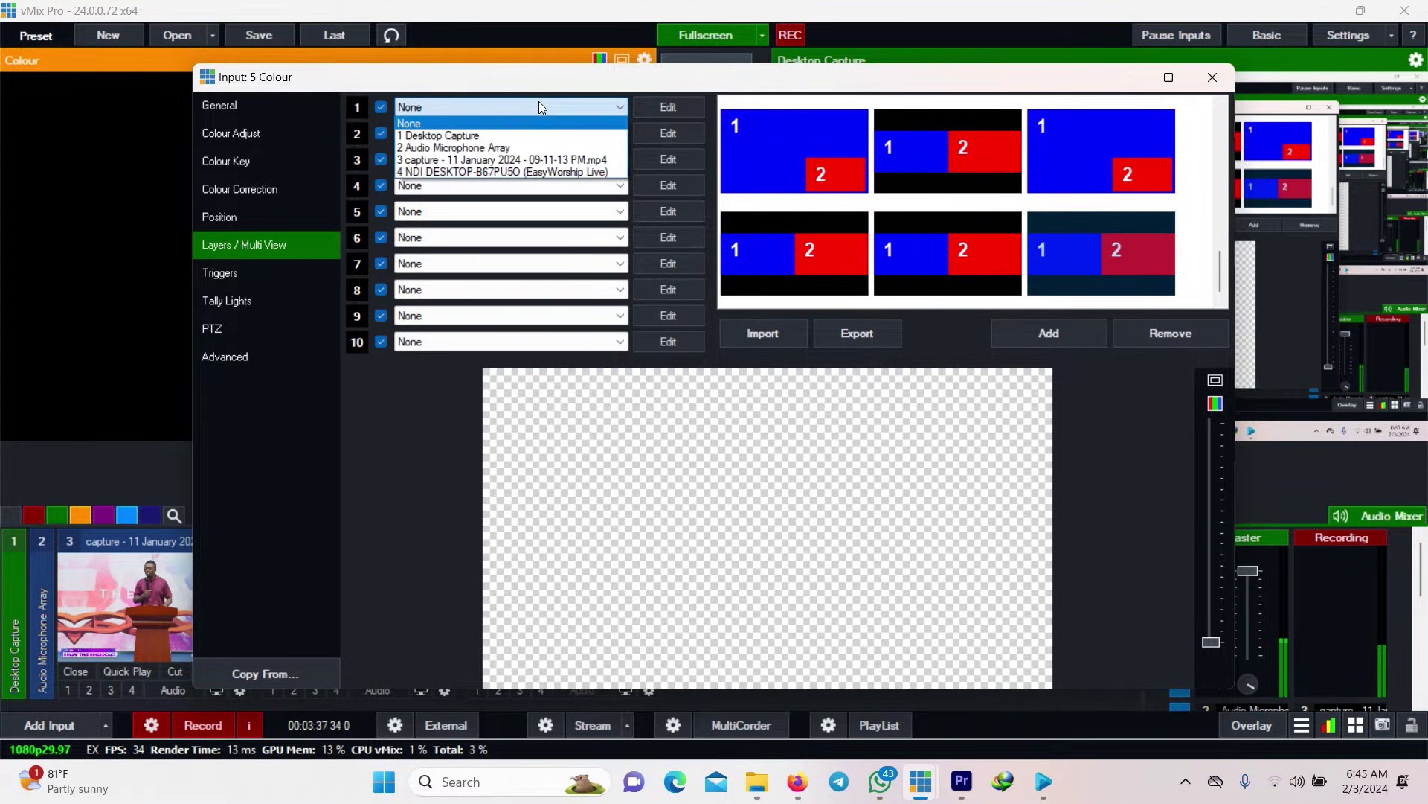
{"action": "left_click", "coordinate": [545, 160]}
{"action": "left_click", "coordinate": [587, 132]}
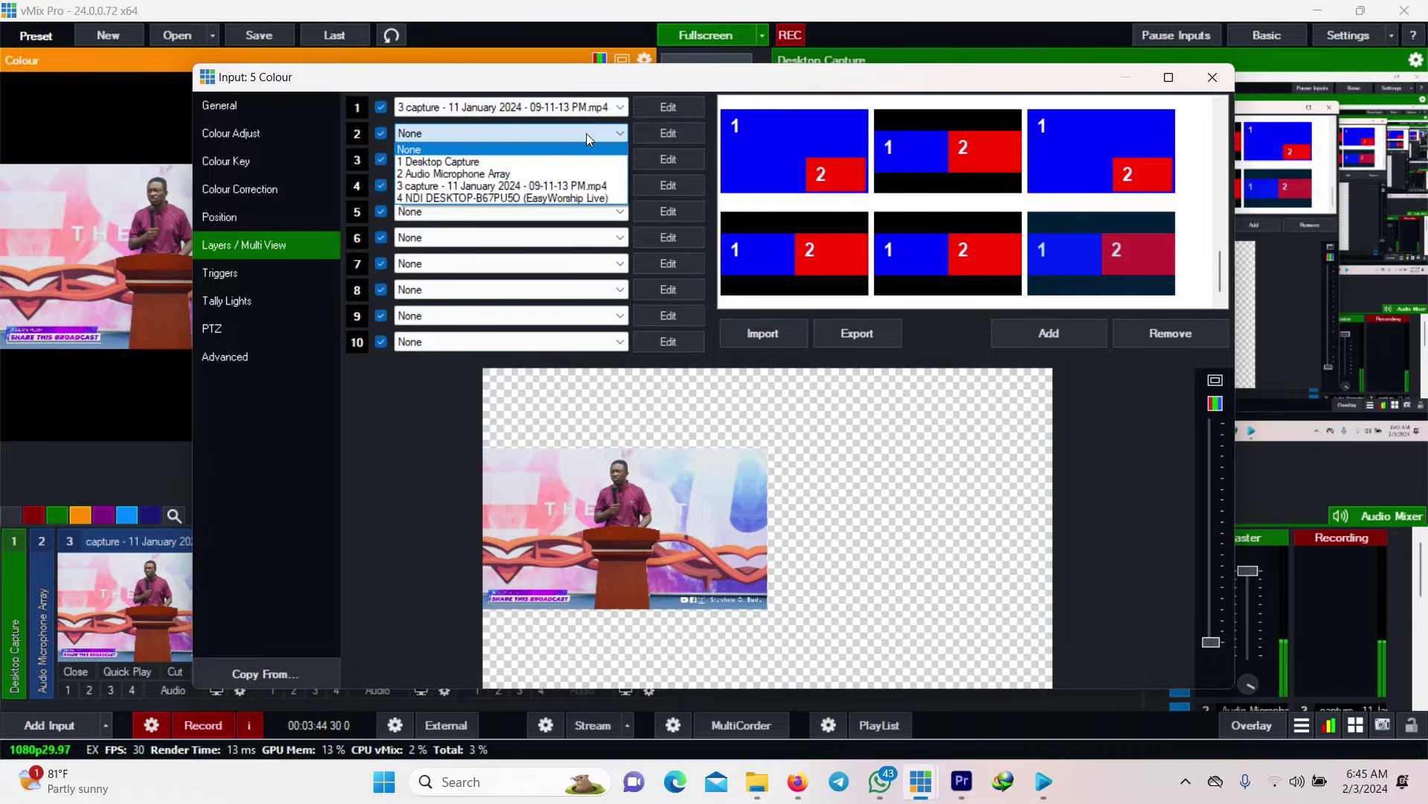
{"action": "left_click", "coordinate": [599, 198]}
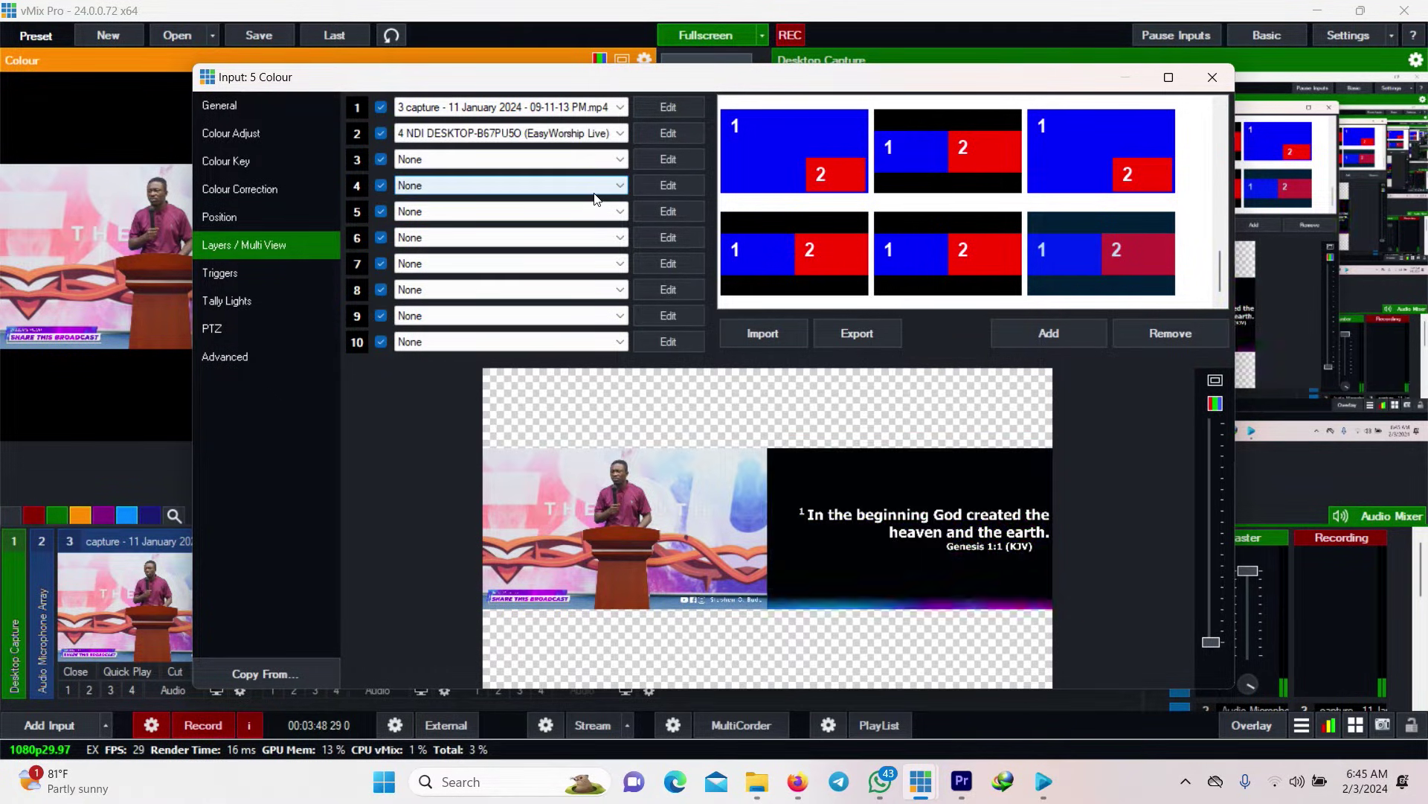
{"action": "left_click", "coordinate": [1210, 73]}
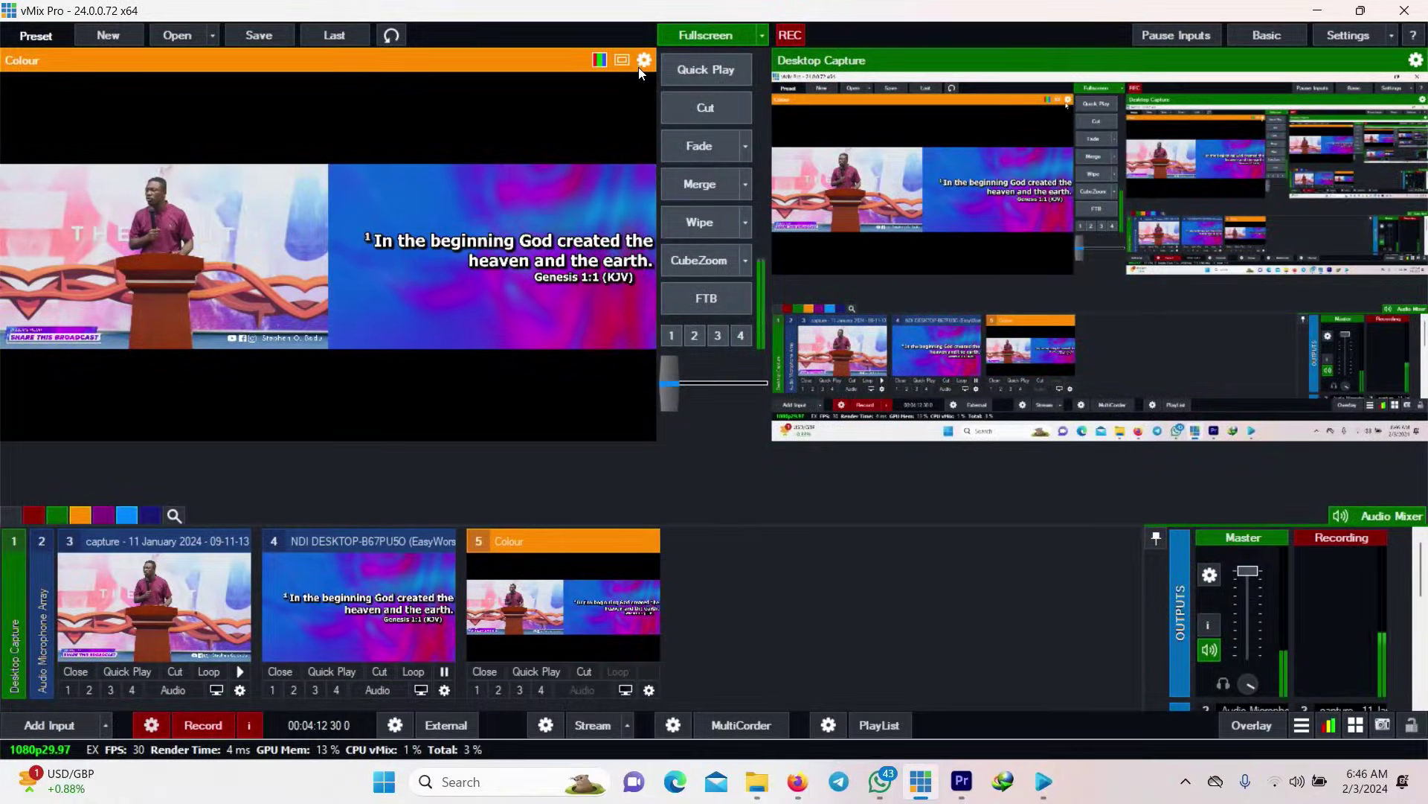
{"action": "left_click", "coordinate": [73, 726]}
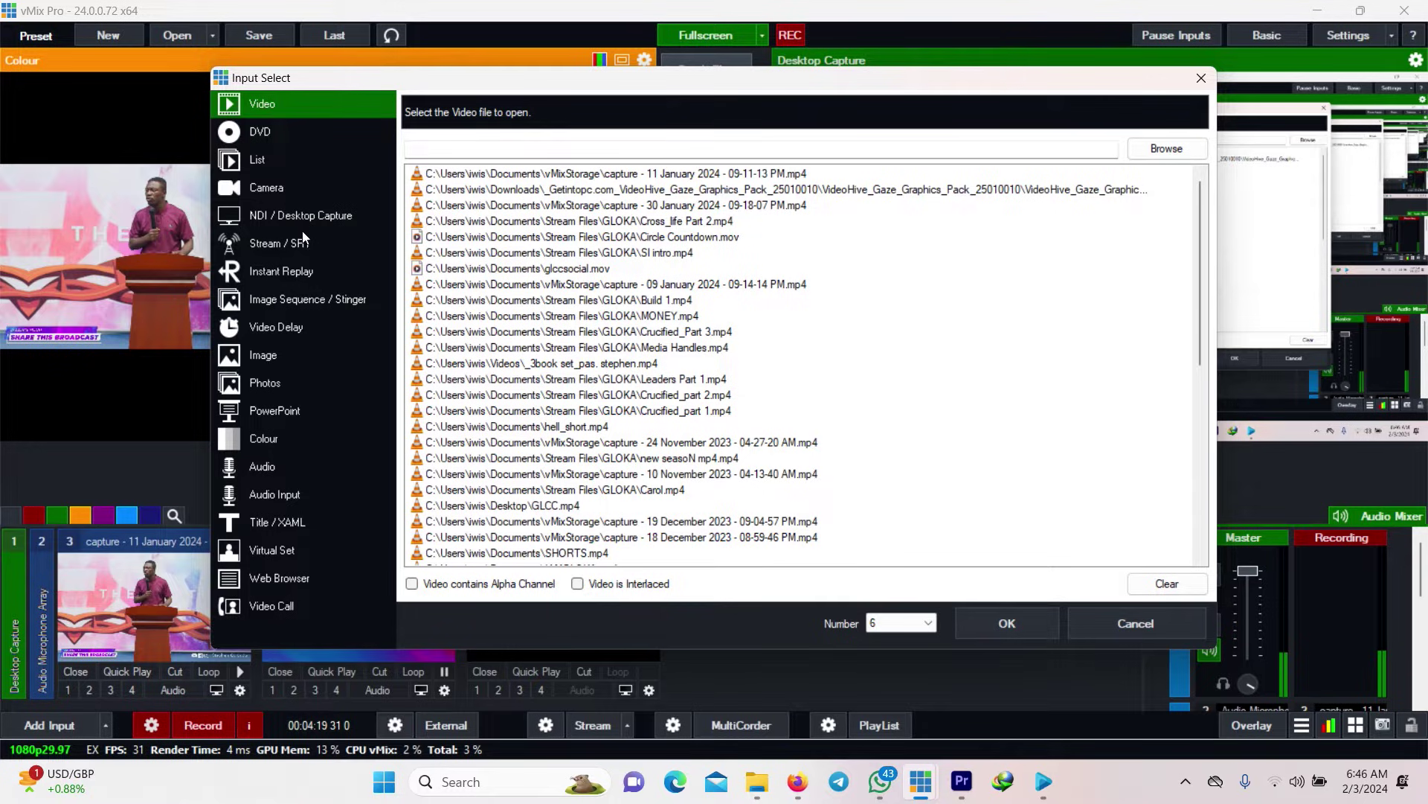
Add the Background 03.jpg image as input 6.
{"action": "left_click", "coordinate": [306, 361]}
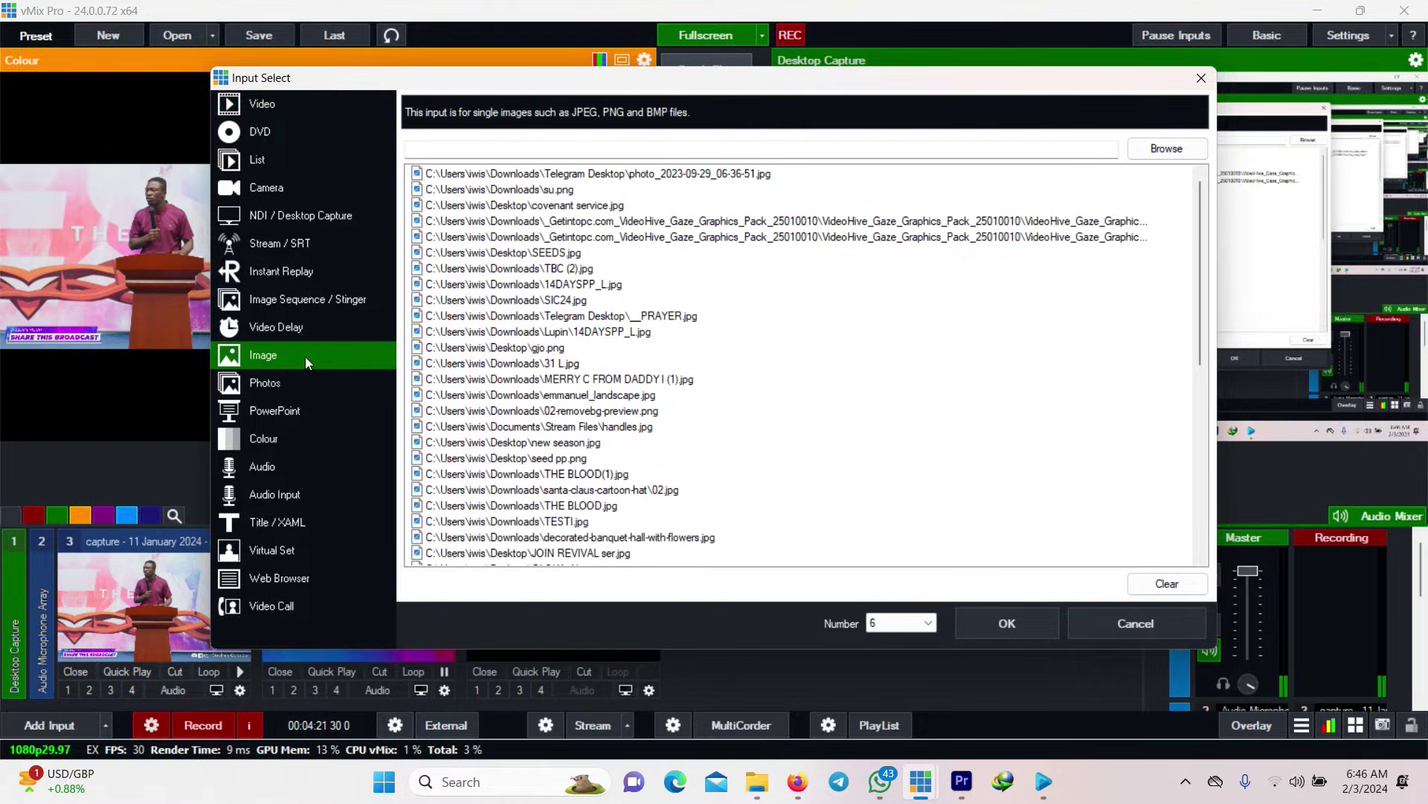
{"action": "left_click", "coordinate": [558, 221]}
{"action": "left_click", "coordinate": [1041, 627]}
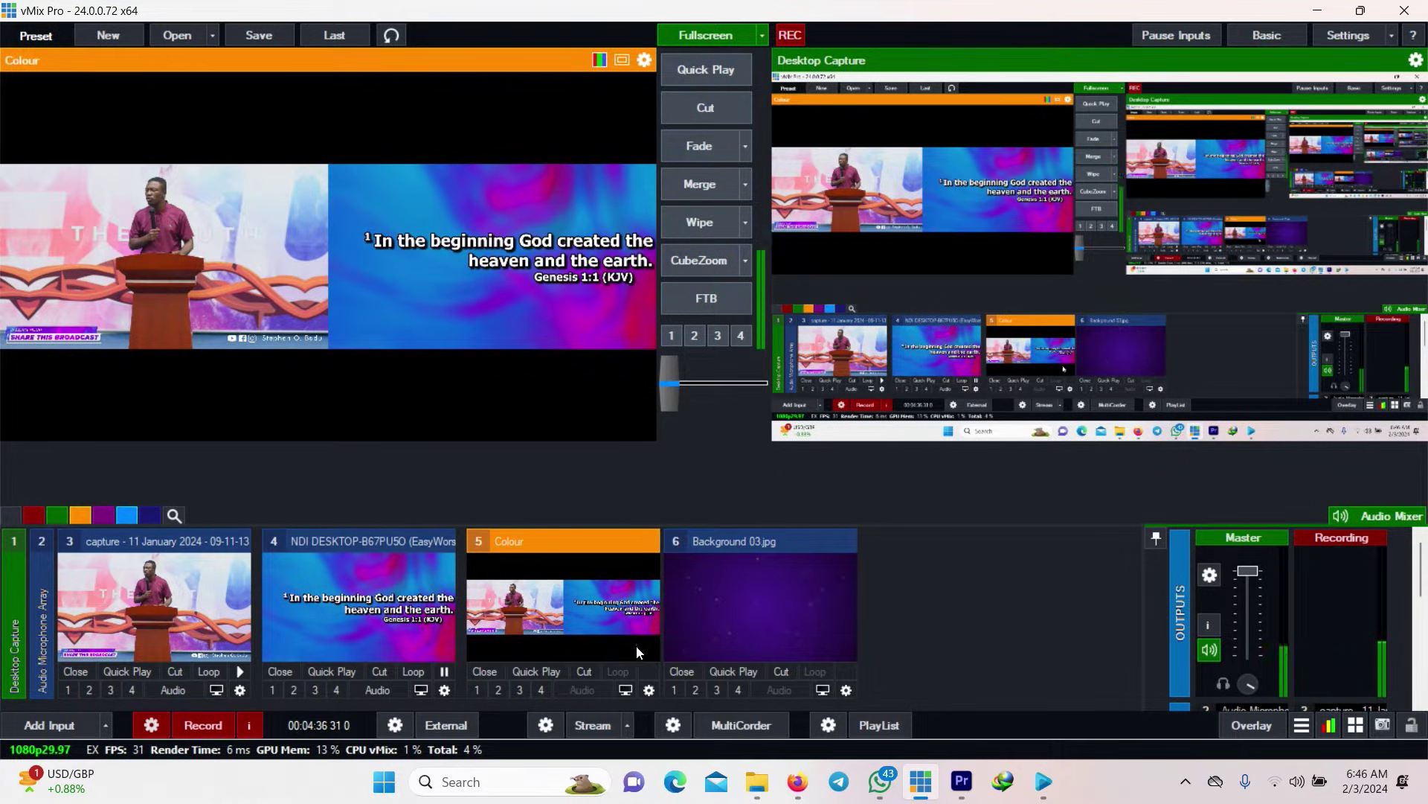
{"action": "left_click", "coordinate": [650, 689]}
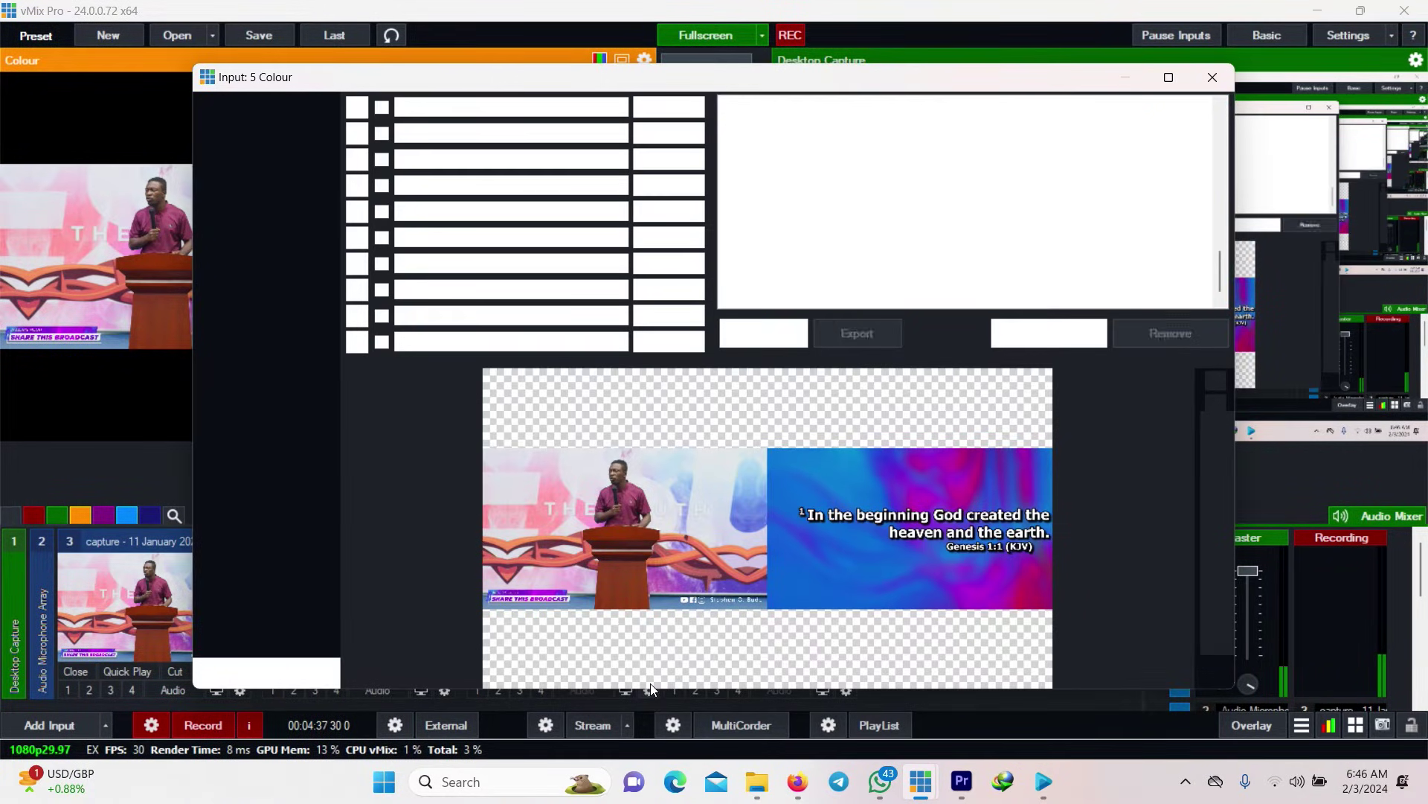
Rename input 5 to 'SIDE BY SIDE' and return to its Layers / Multi View list.
{"action": "left_click", "coordinate": [226, 108]}
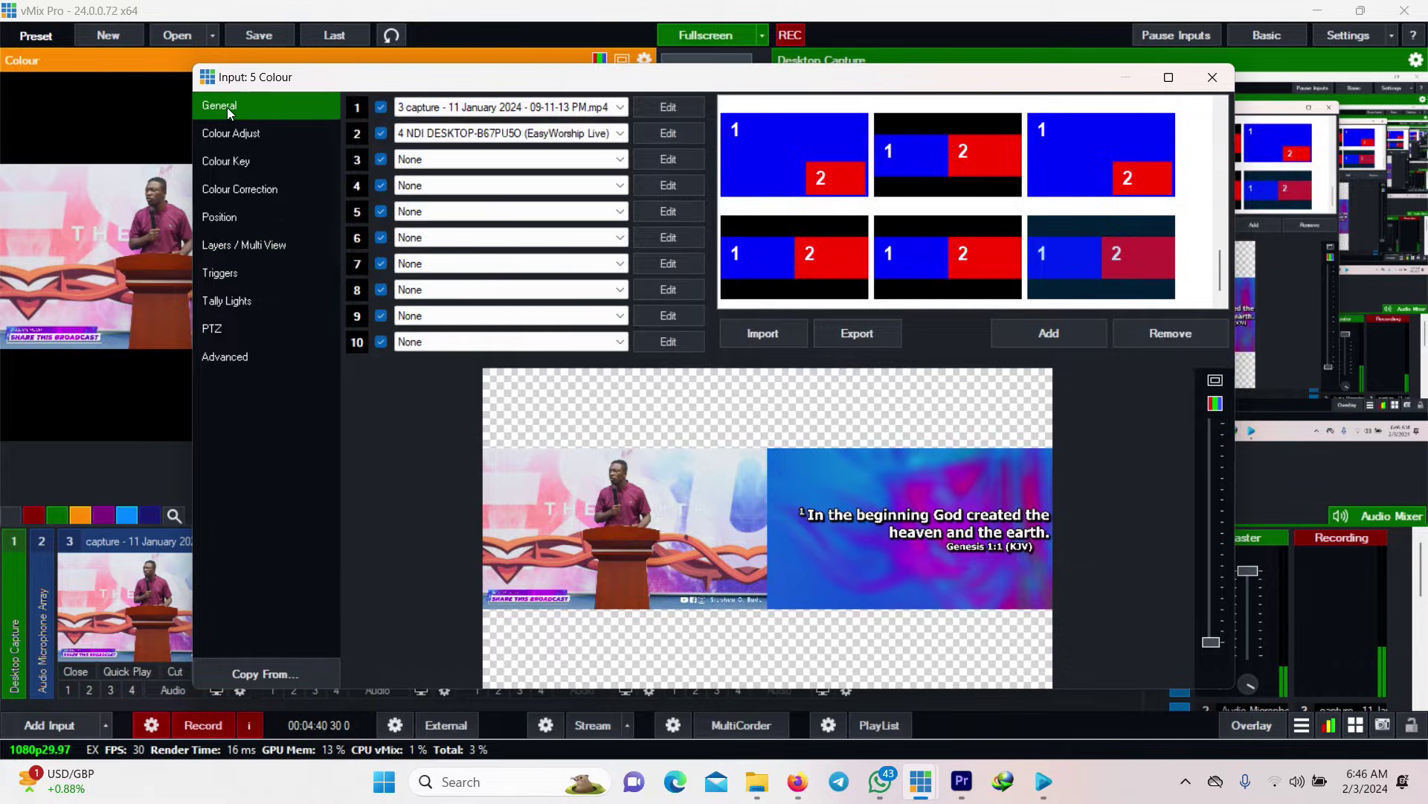
{"action": "left_click", "coordinate": [542, 138]}
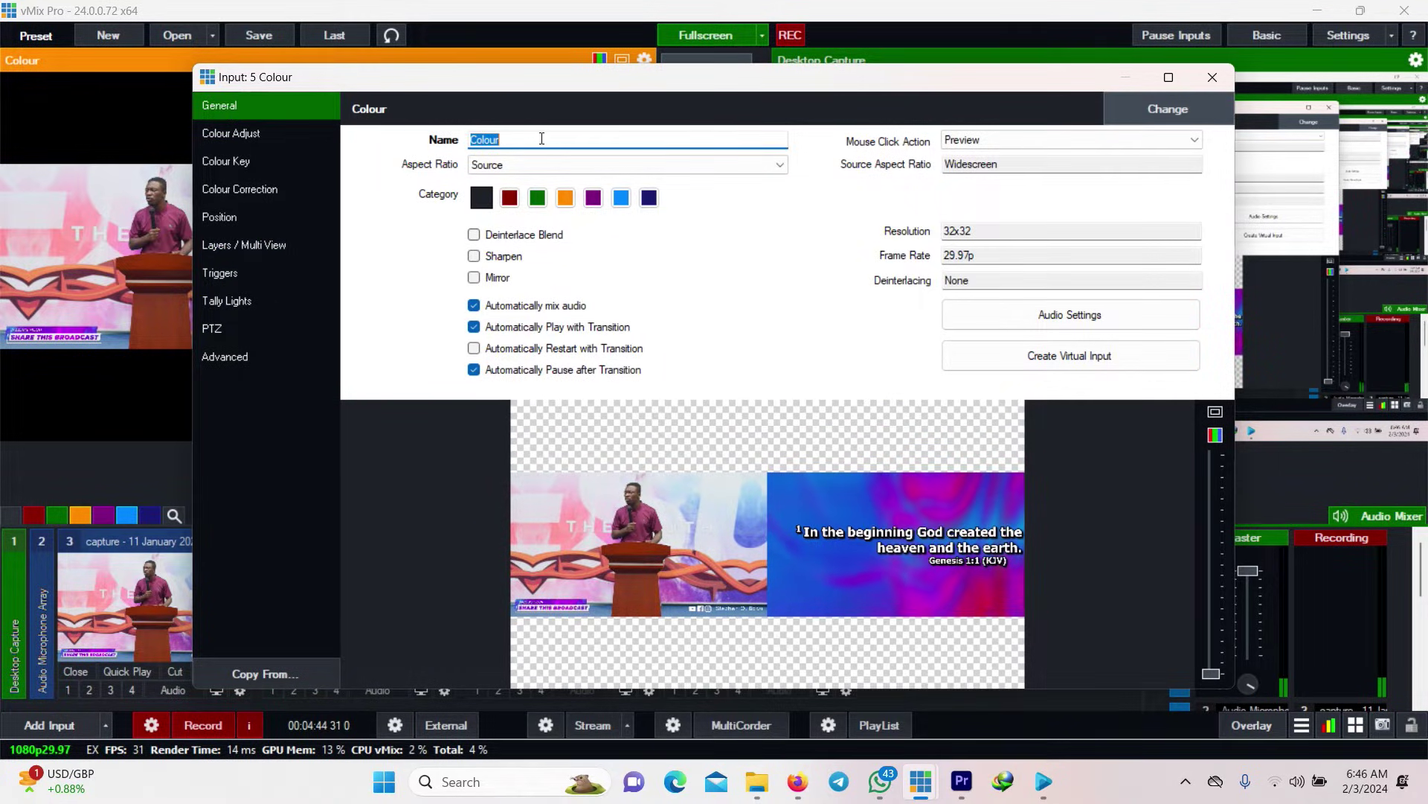
{"action": "type", "text": "SIDE "}
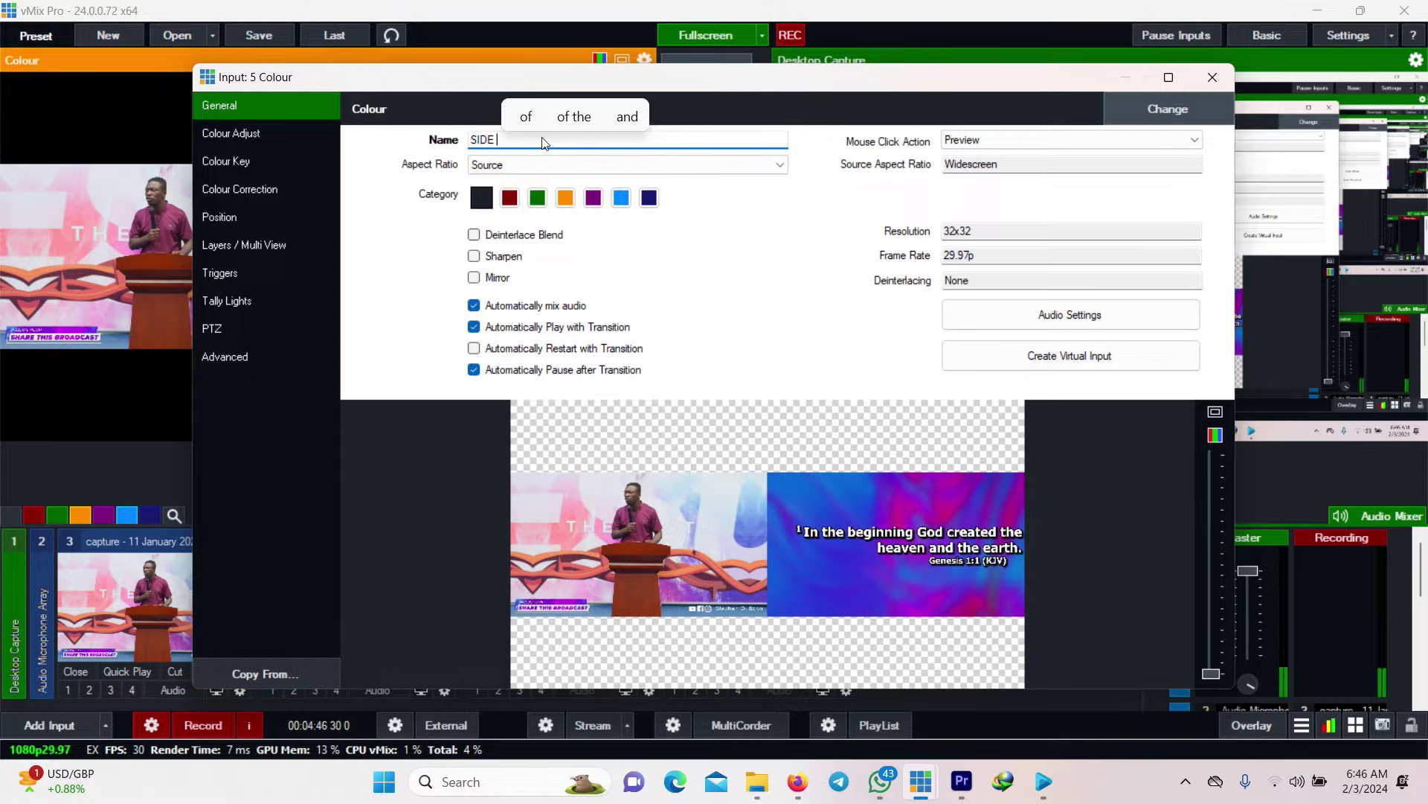
{"action": "type", "text": "BY SIDE"}
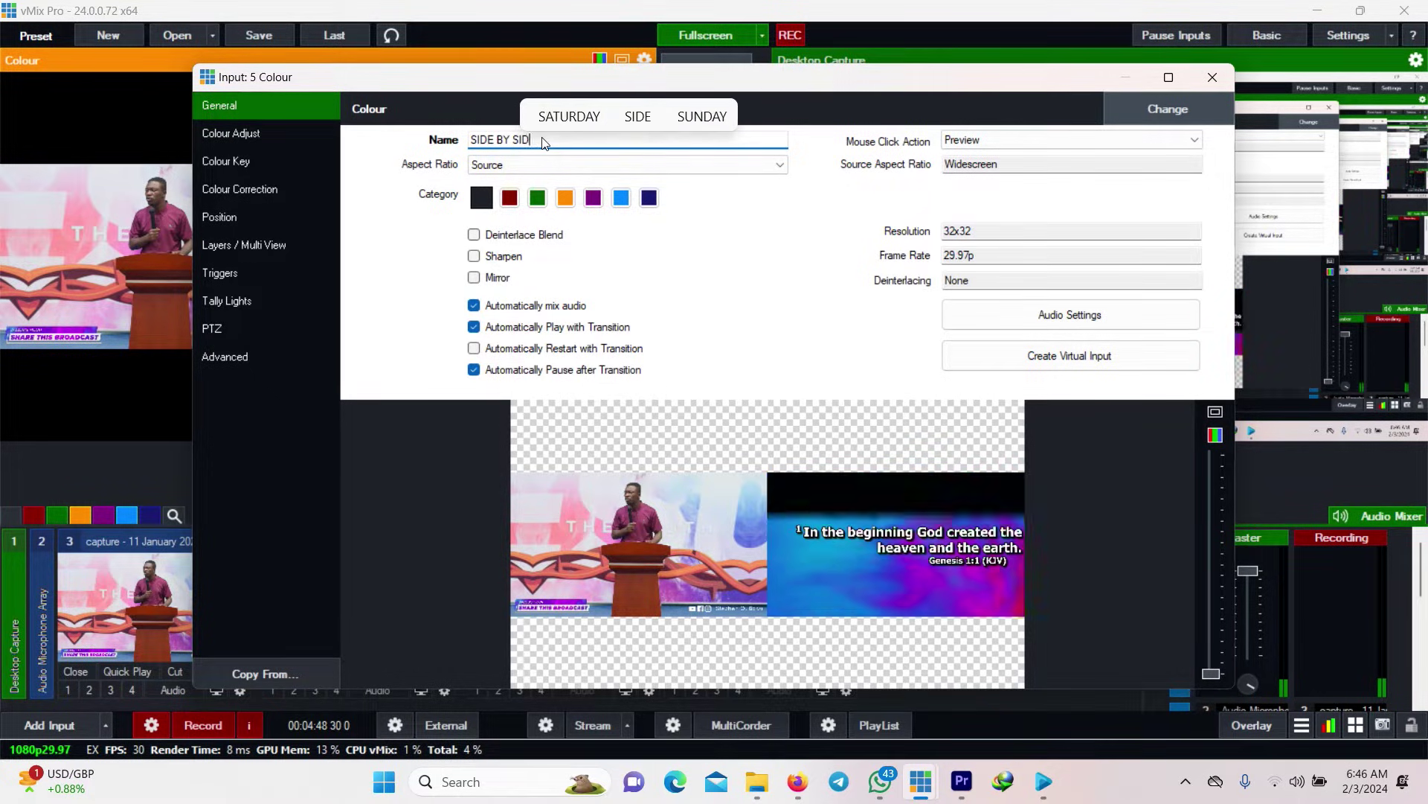
{"action": "left_click", "coordinate": [223, 247]}
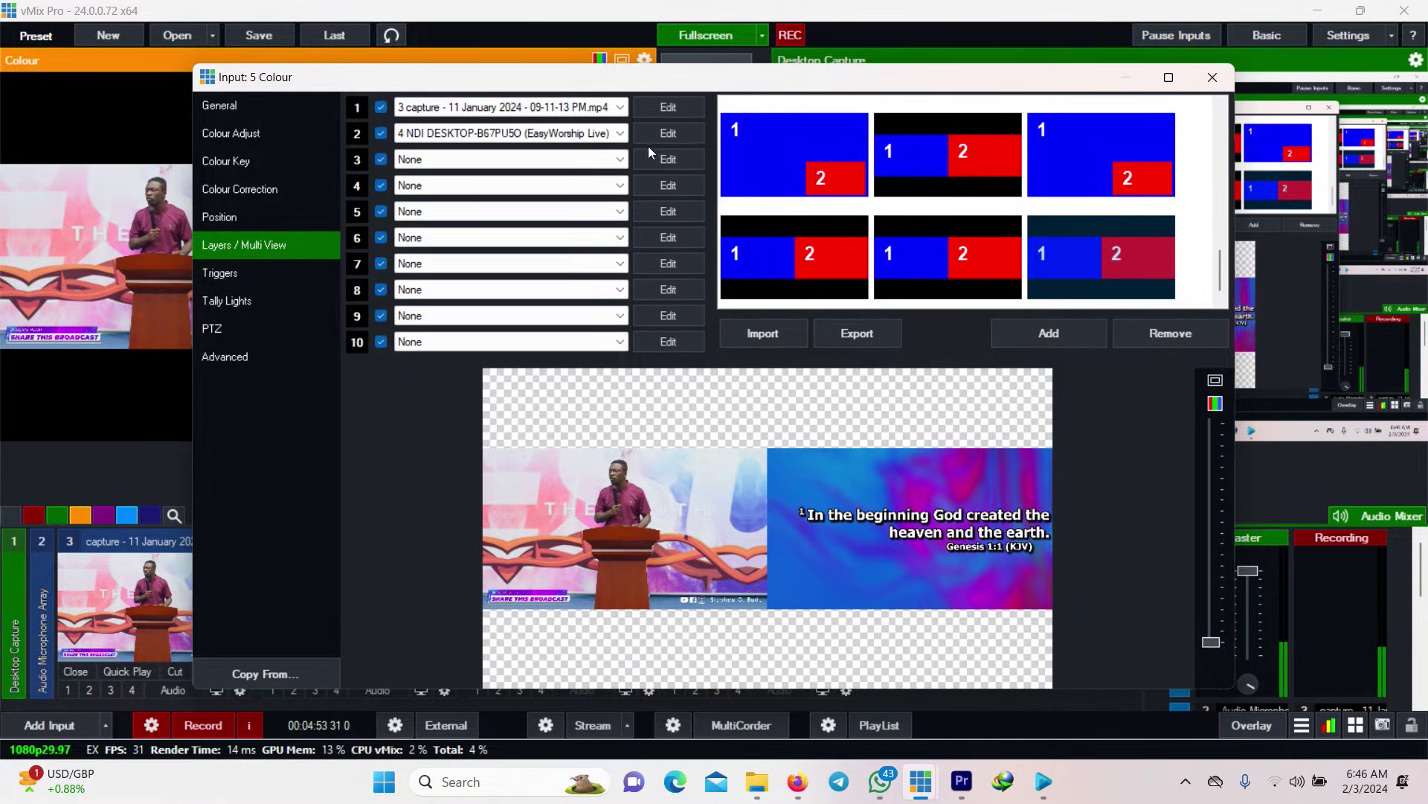
{"action": "left_click", "coordinate": [549, 160]}
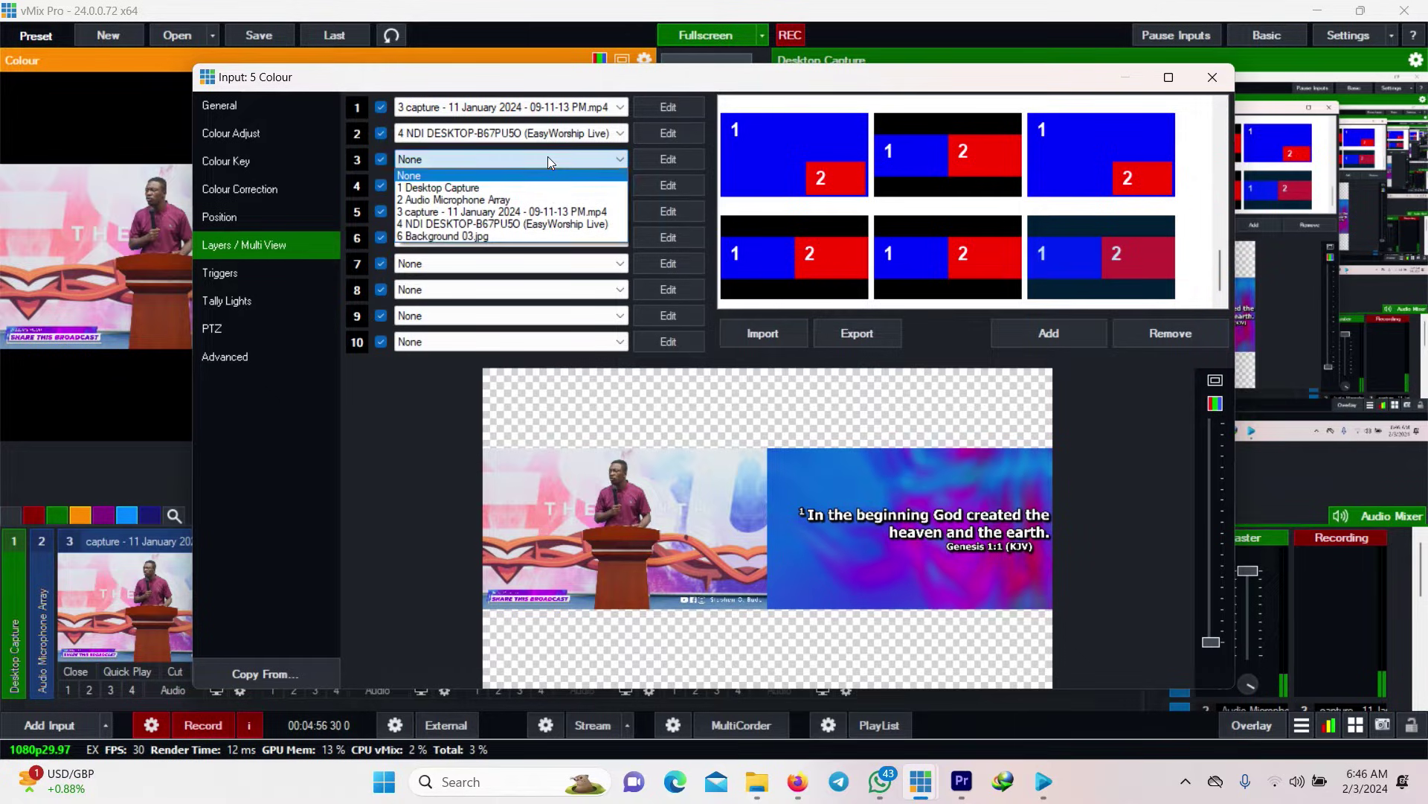
Set layer 3 to 6 Background 03.jpg and move it to layer 1 at the bottom.
{"action": "left_click", "coordinate": [509, 236]}
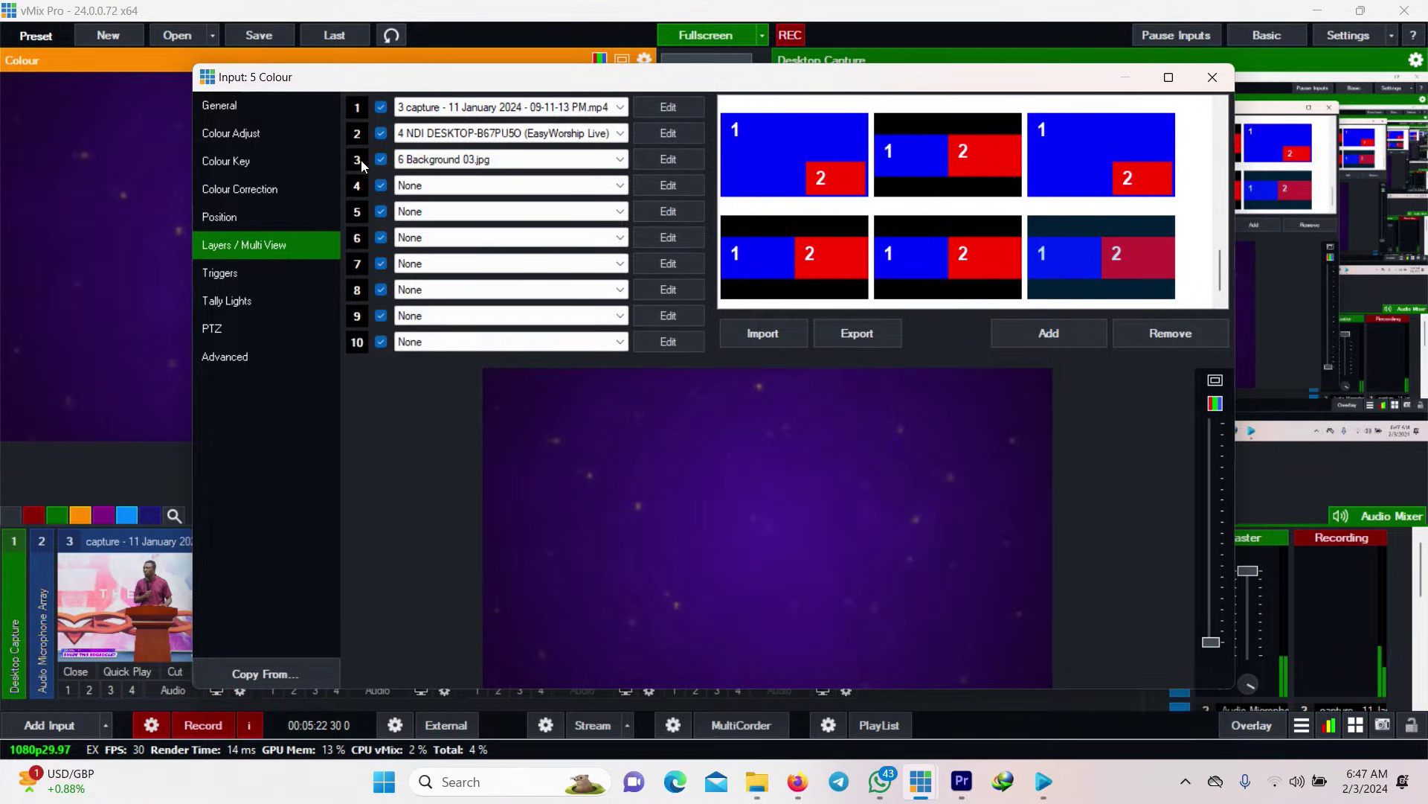
{"action": "left_click_drag", "start_coordinate": [361, 147], "coordinate": [363, 112]}
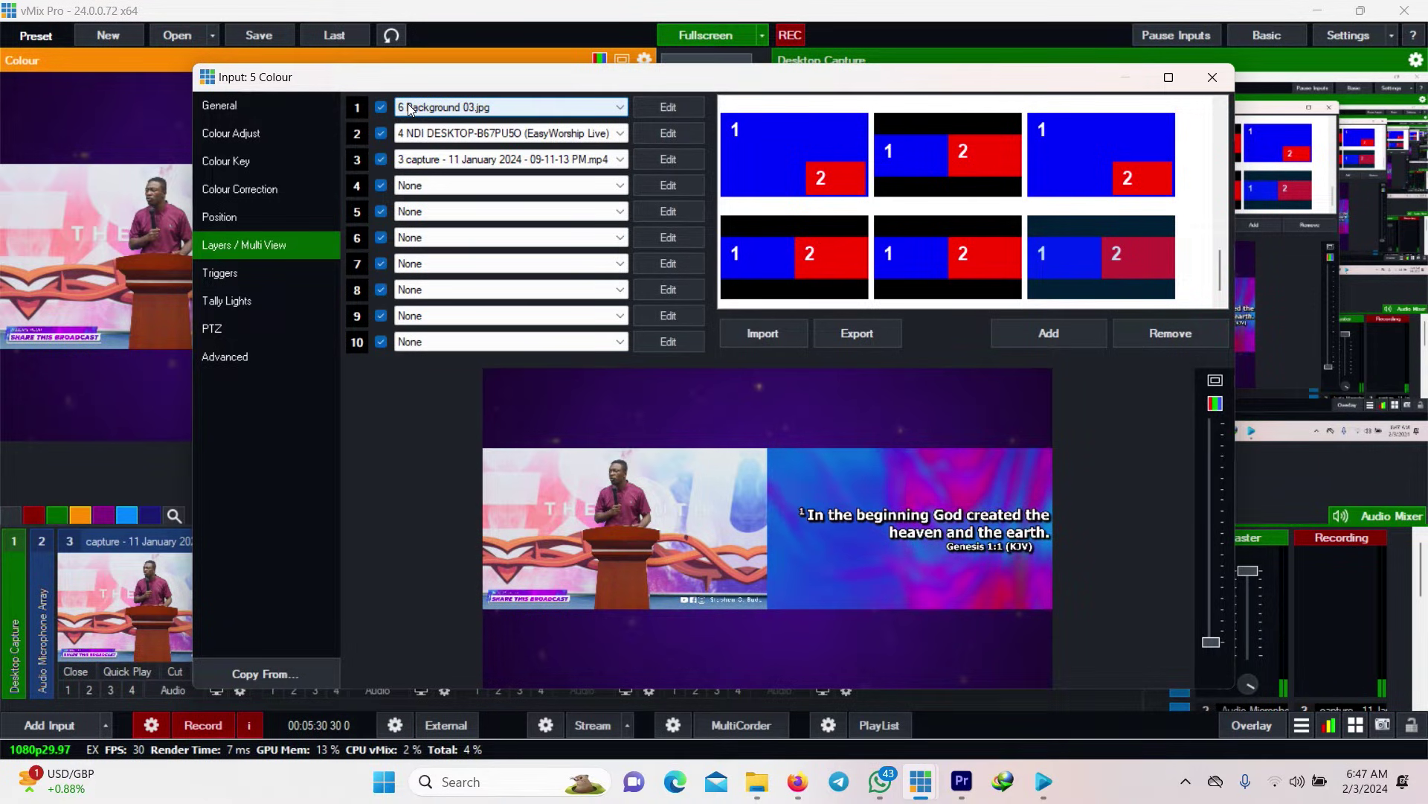
{"action": "left_click", "coordinate": [683, 153]}
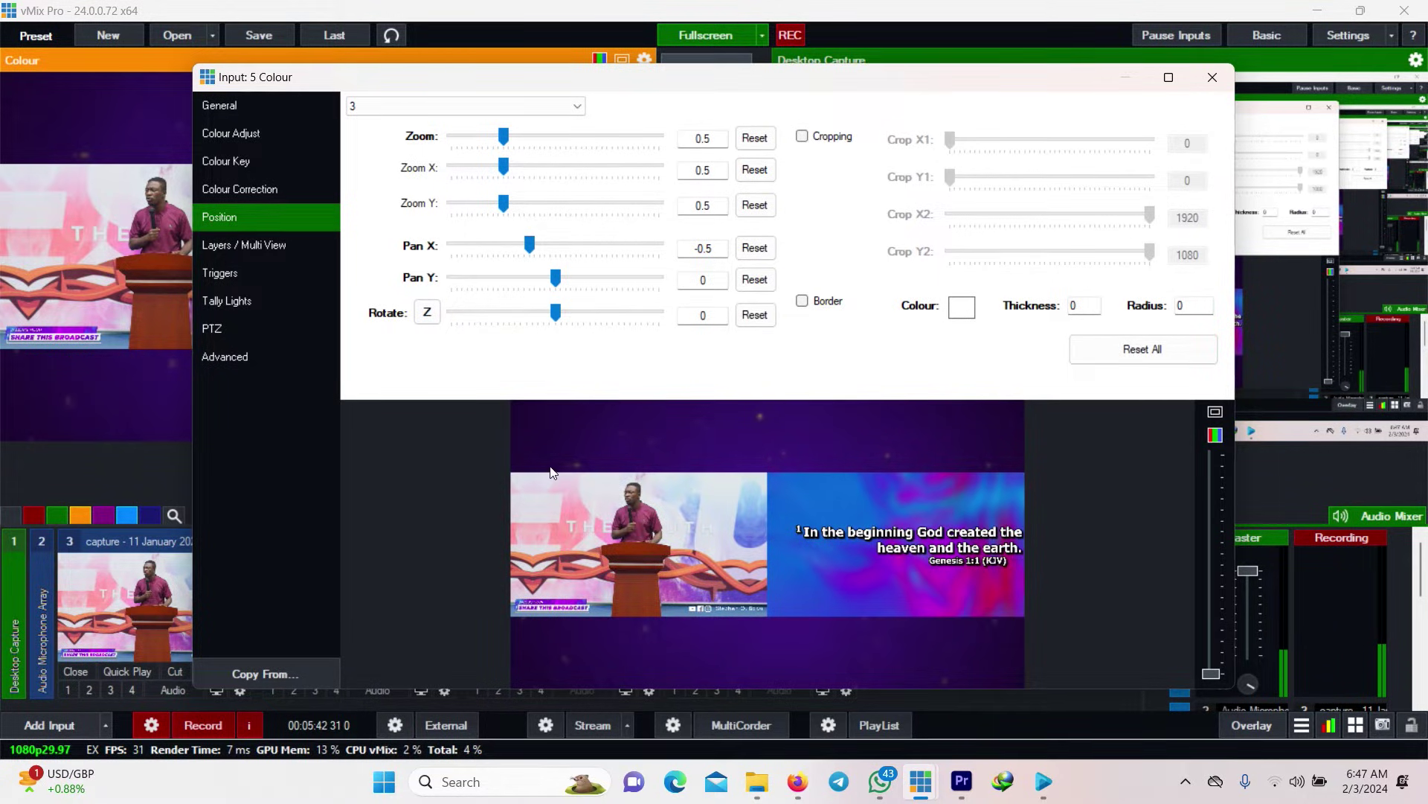
Enable cropping on the speaker video layer with Crop X1 491 and X2 1366.
{"action": "left_click", "coordinate": [803, 137]}
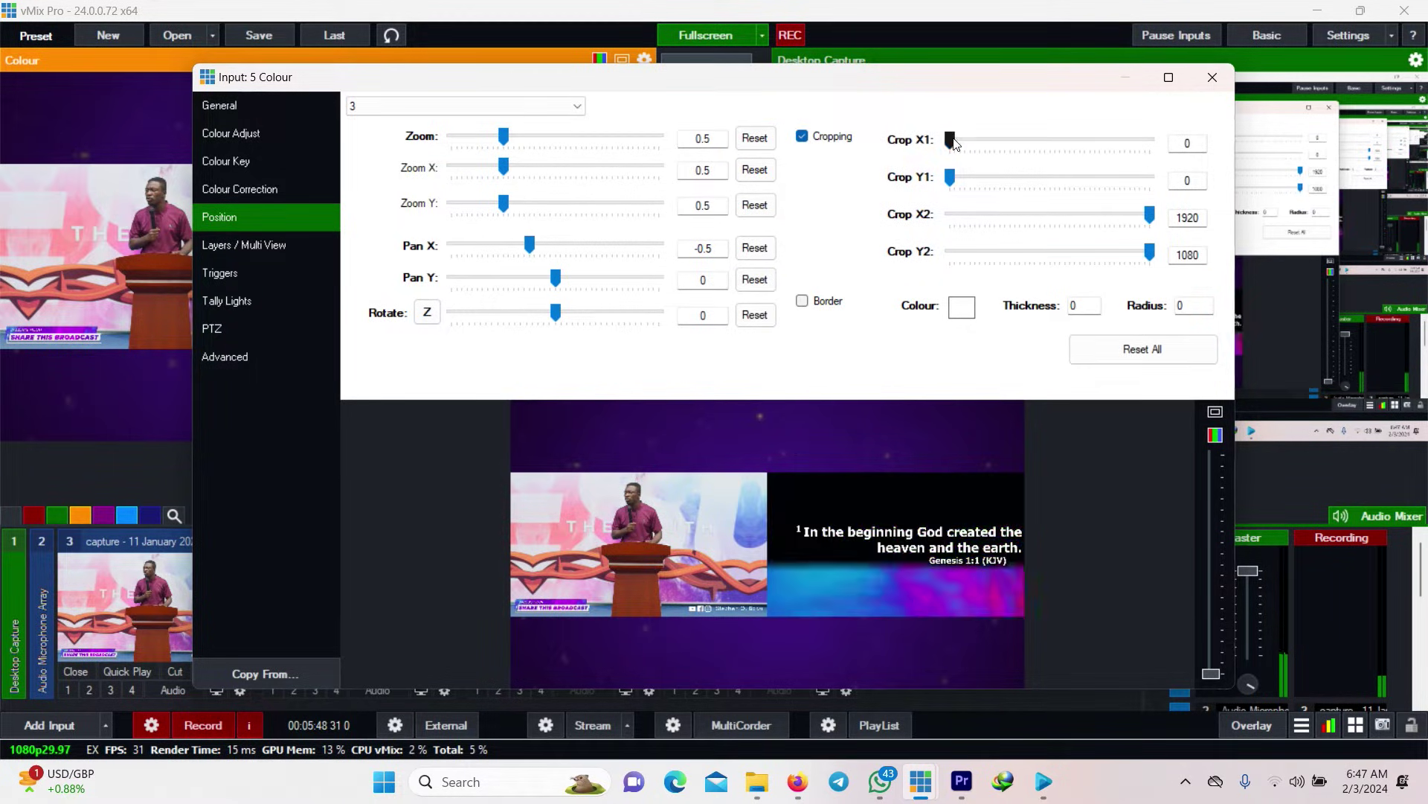
{"action": "left_click_drag", "start_coordinate": [961, 141], "coordinate": [1005, 147]}
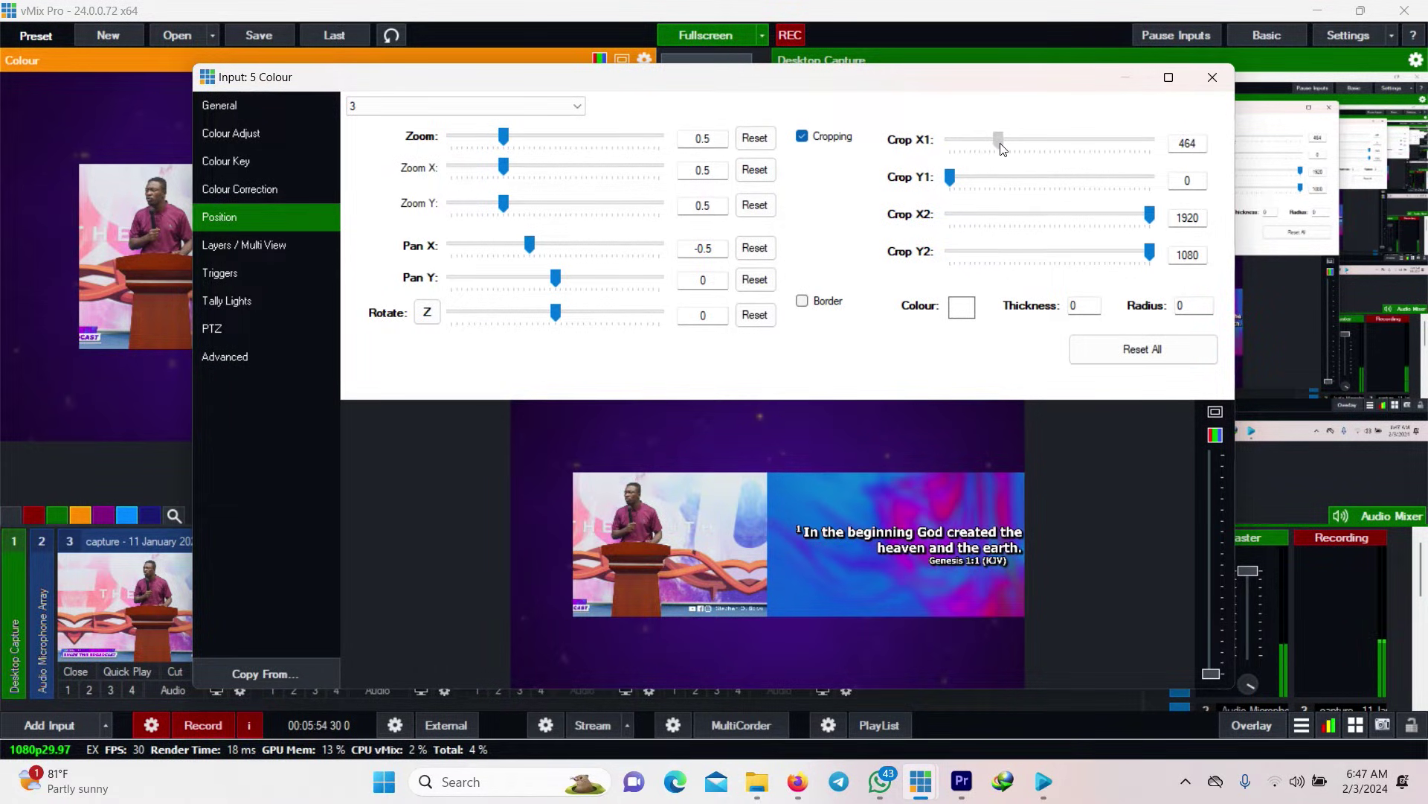
{"action": "left_click_drag", "start_coordinate": [1005, 148], "coordinate": [1001, 141]}
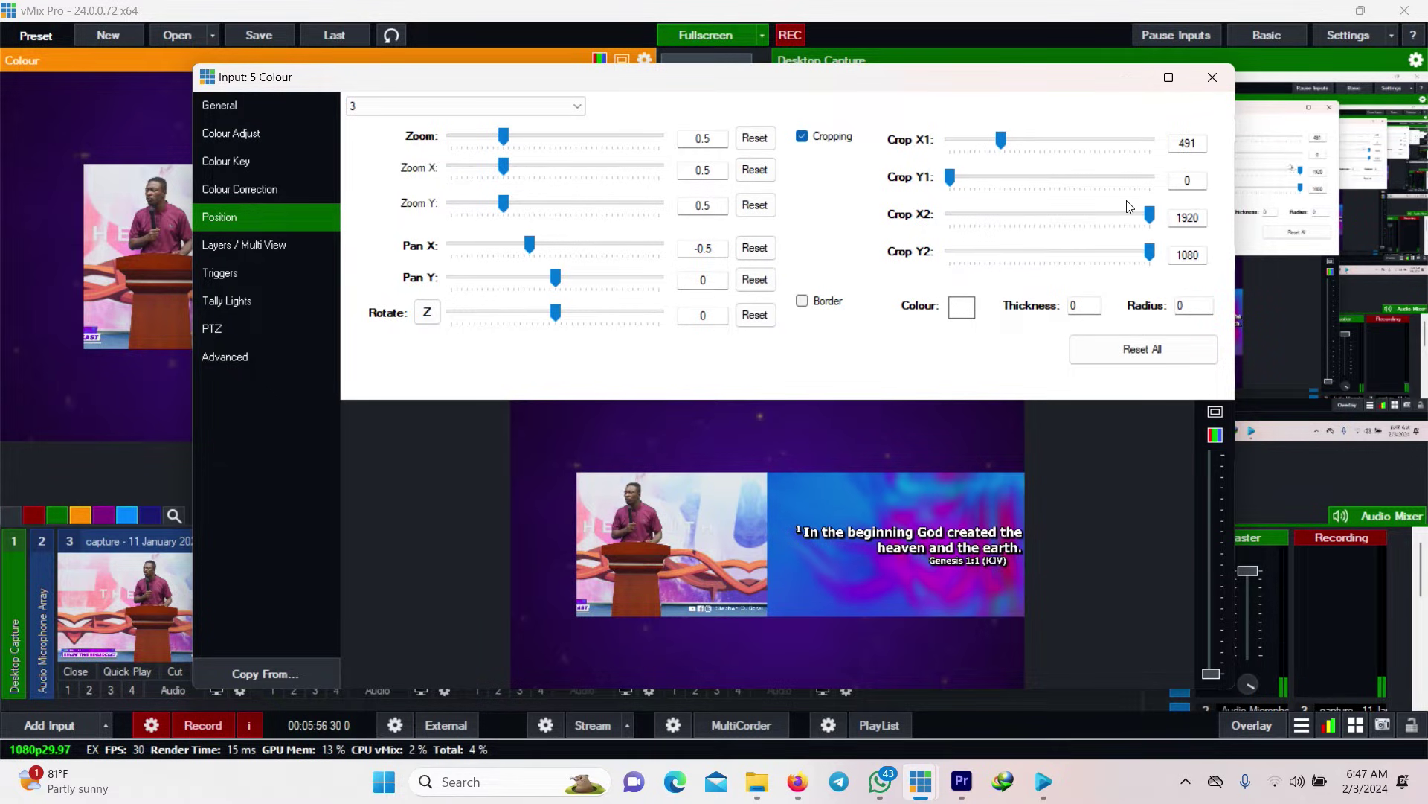
{"action": "left_click_drag", "start_coordinate": [1151, 214], "coordinate": [1092, 212]}
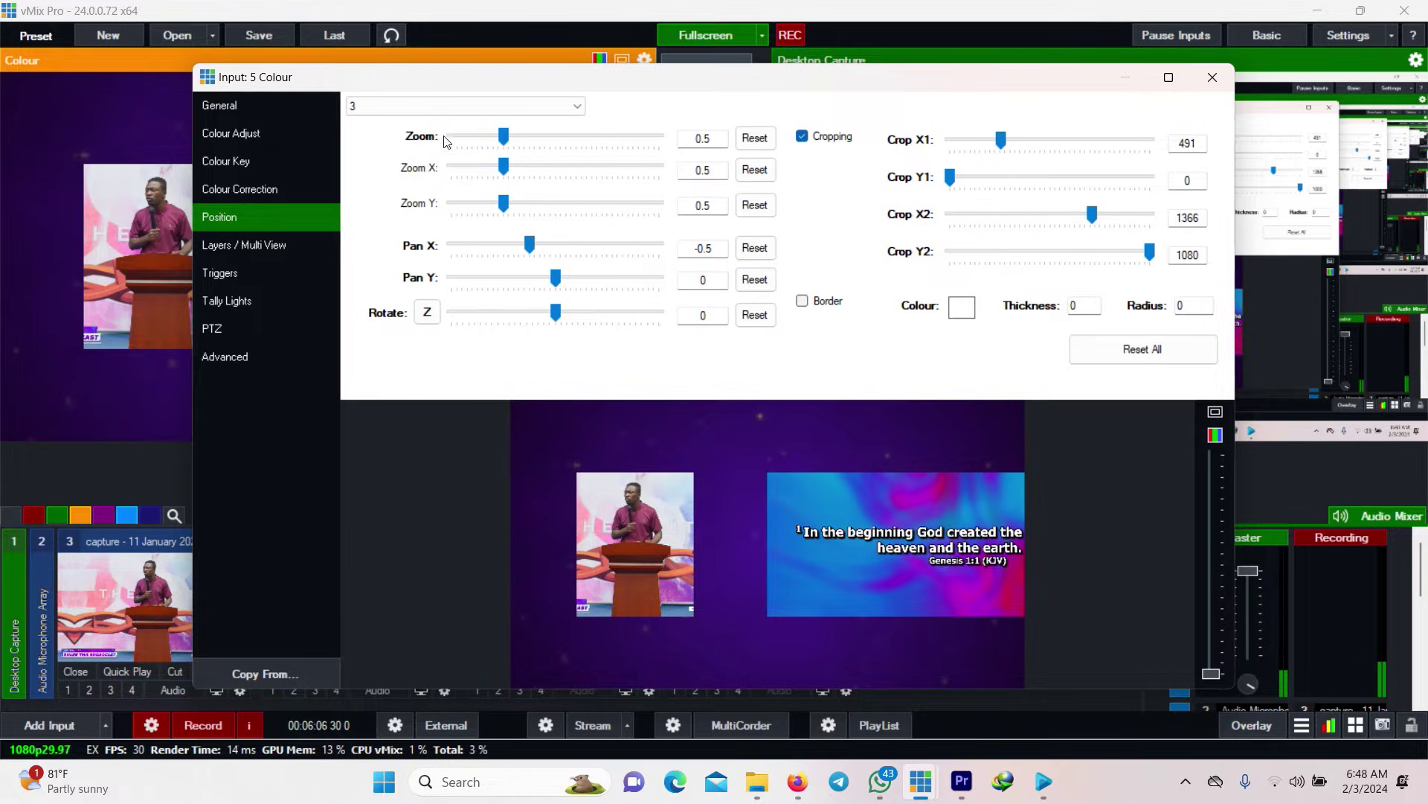
Set the speaker video's Zoom to 0.6475 and Pan X to -0.637.
{"action": "left_click_drag", "start_coordinate": [502, 137], "coordinate": [520, 140]}
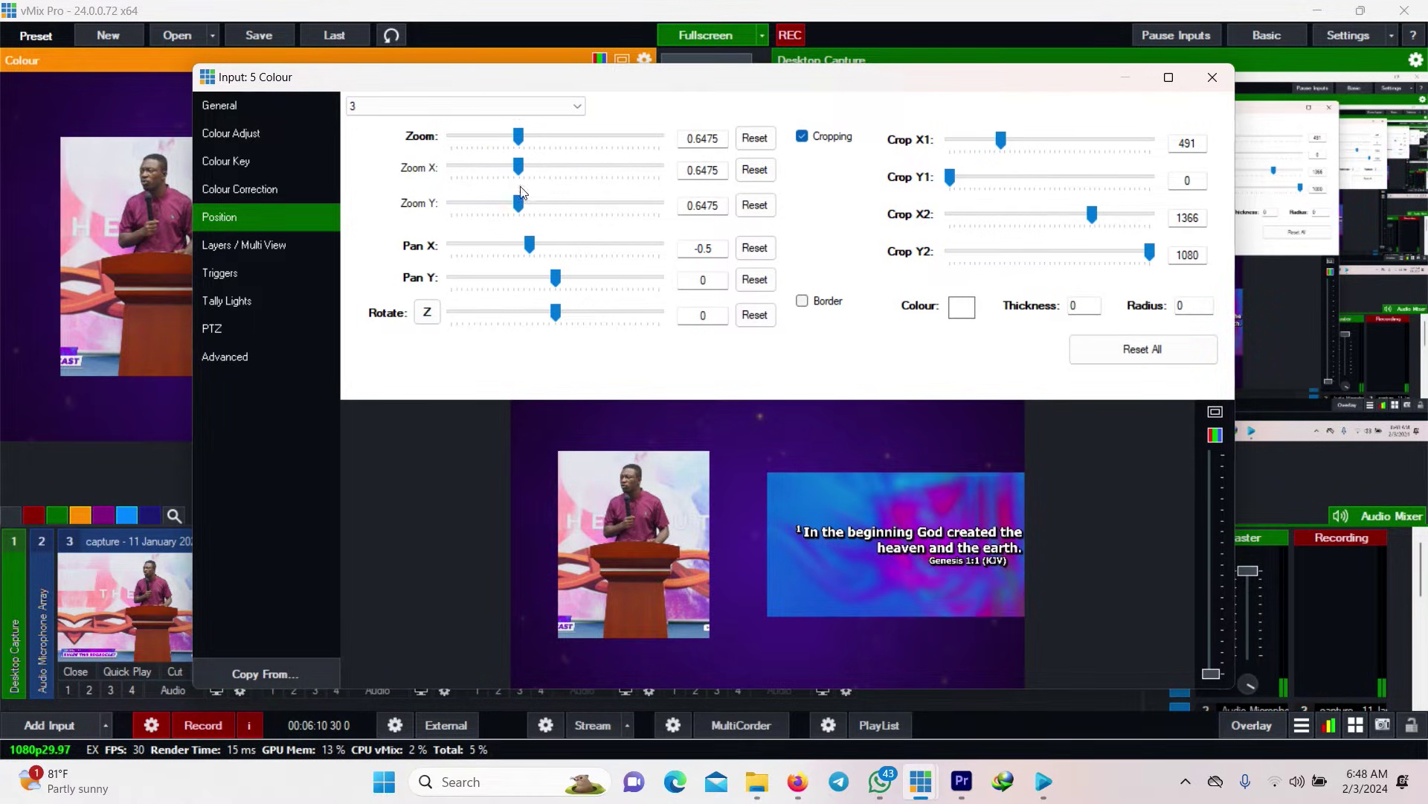
{"action": "left_click_drag", "start_coordinate": [530, 244], "coordinate": [522, 237]}
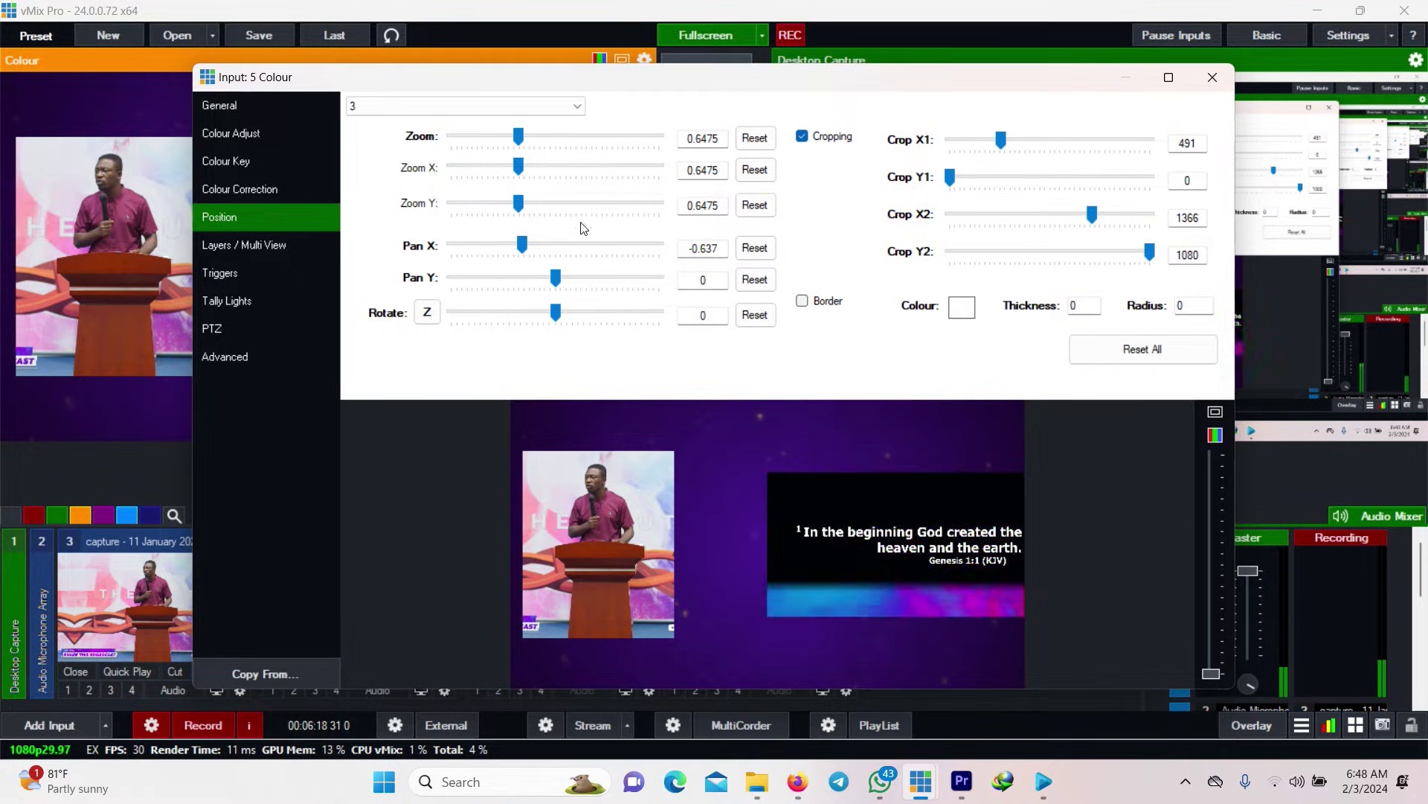
{"action": "left_click", "coordinate": [565, 105]}
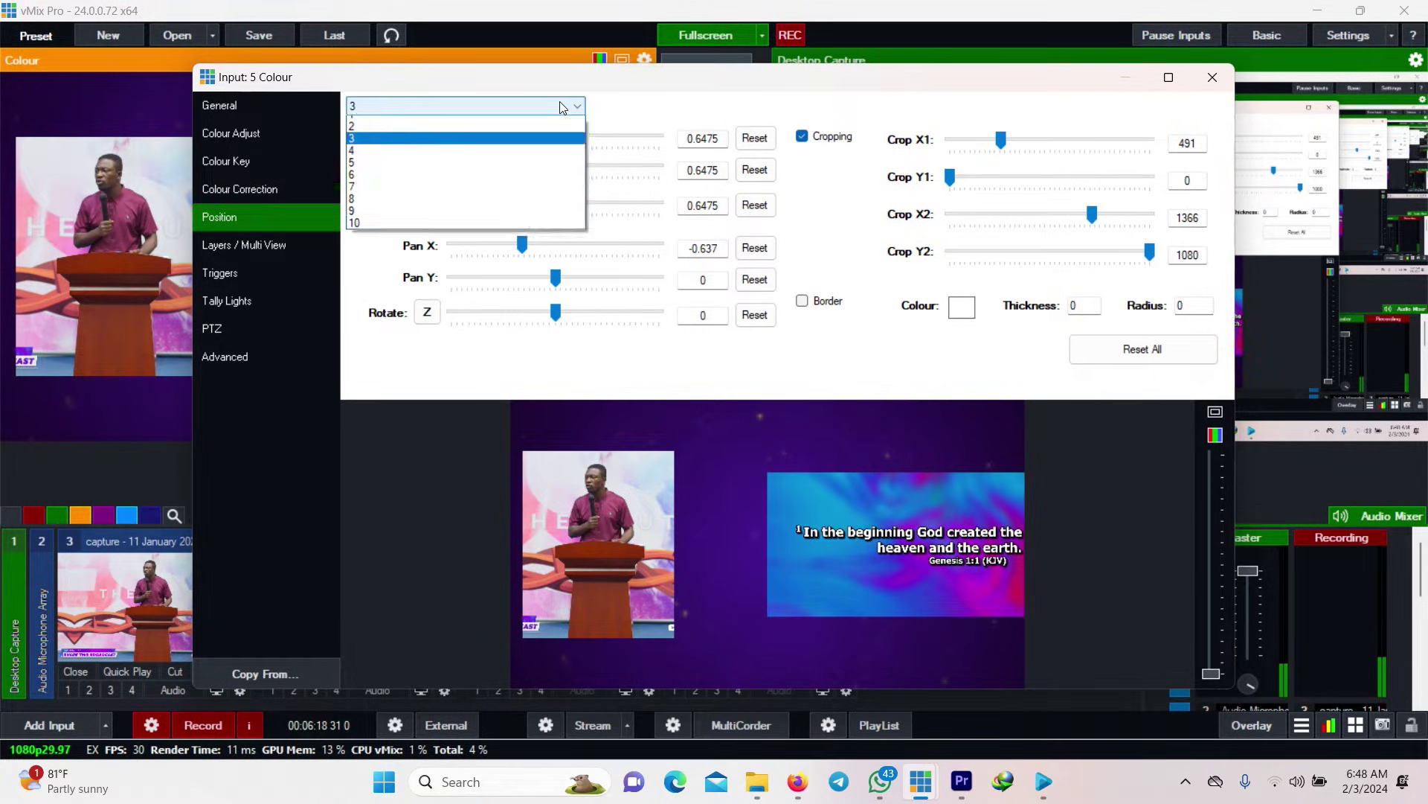
{"action": "left_click", "coordinate": [507, 147]}
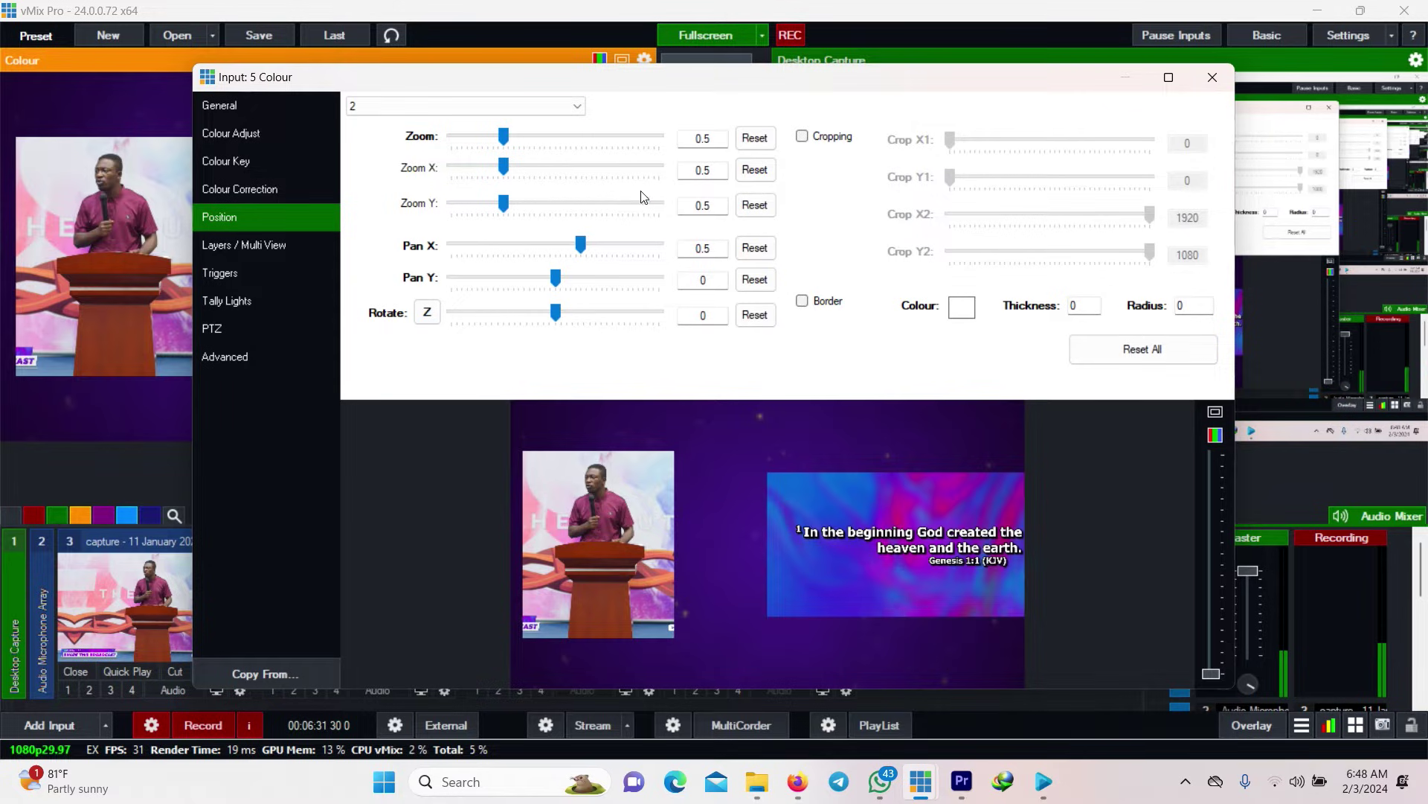
Set the scripture slide layer's Zoom to 0.64375 and Pan X to 0.304.
{"action": "scroll", "coordinate": [529, 140], "scroll_direction": "up", "scroll_amount": 3}
{"action": "scroll", "coordinate": [543, 140], "scroll_direction": "up", "scroll_amount": 4}
{"action": "left_click_drag", "start_coordinate": [582, 259], "coordinate": [572, 257]}
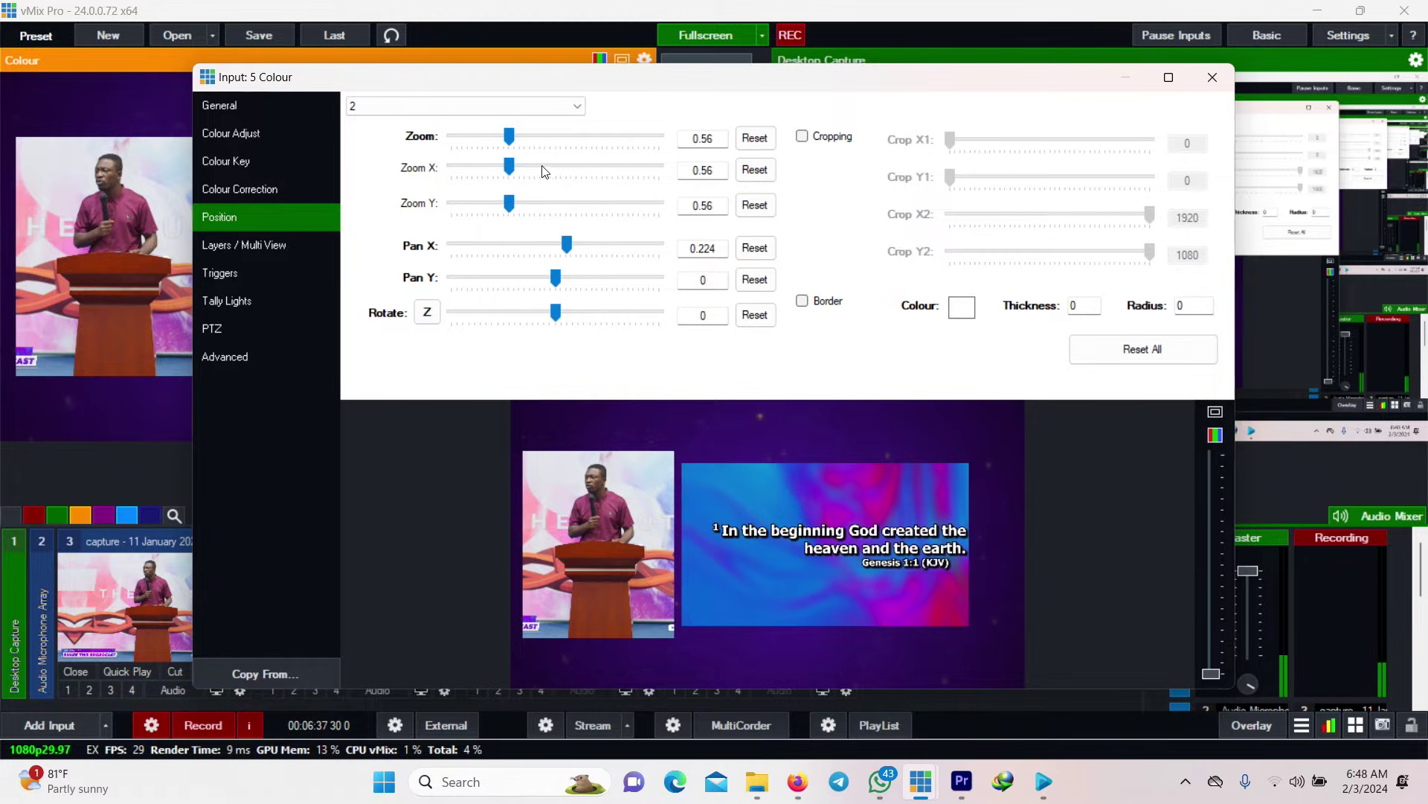
{"action": "left_click_drag", "start_coordinate": [510, 140], "coordinate": [519, 141]}
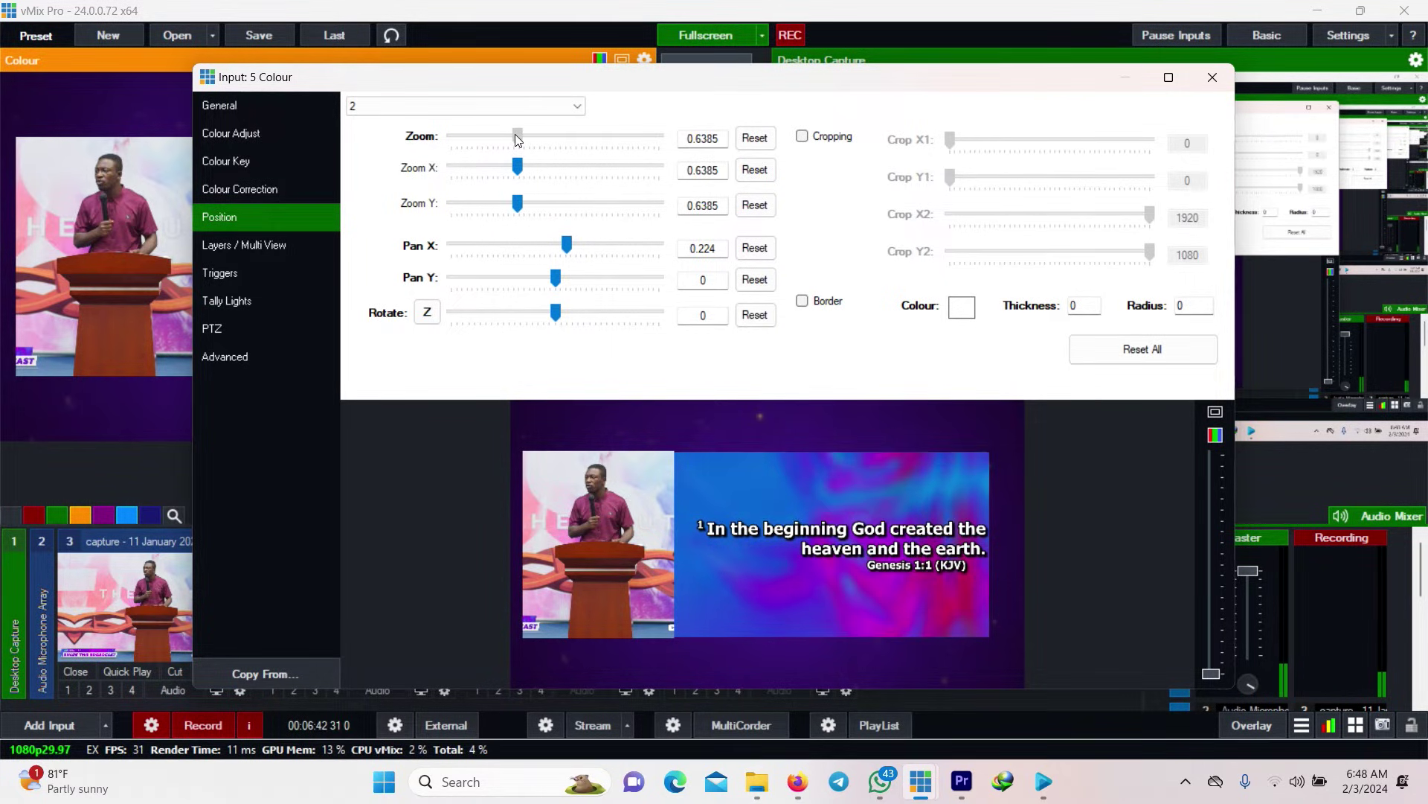
{"action": "left_click", "coordinate": [518, 137]}
{"action": "left_click_drag", "start_coordinate": [518, 138], "coordinate": [519, 139]}
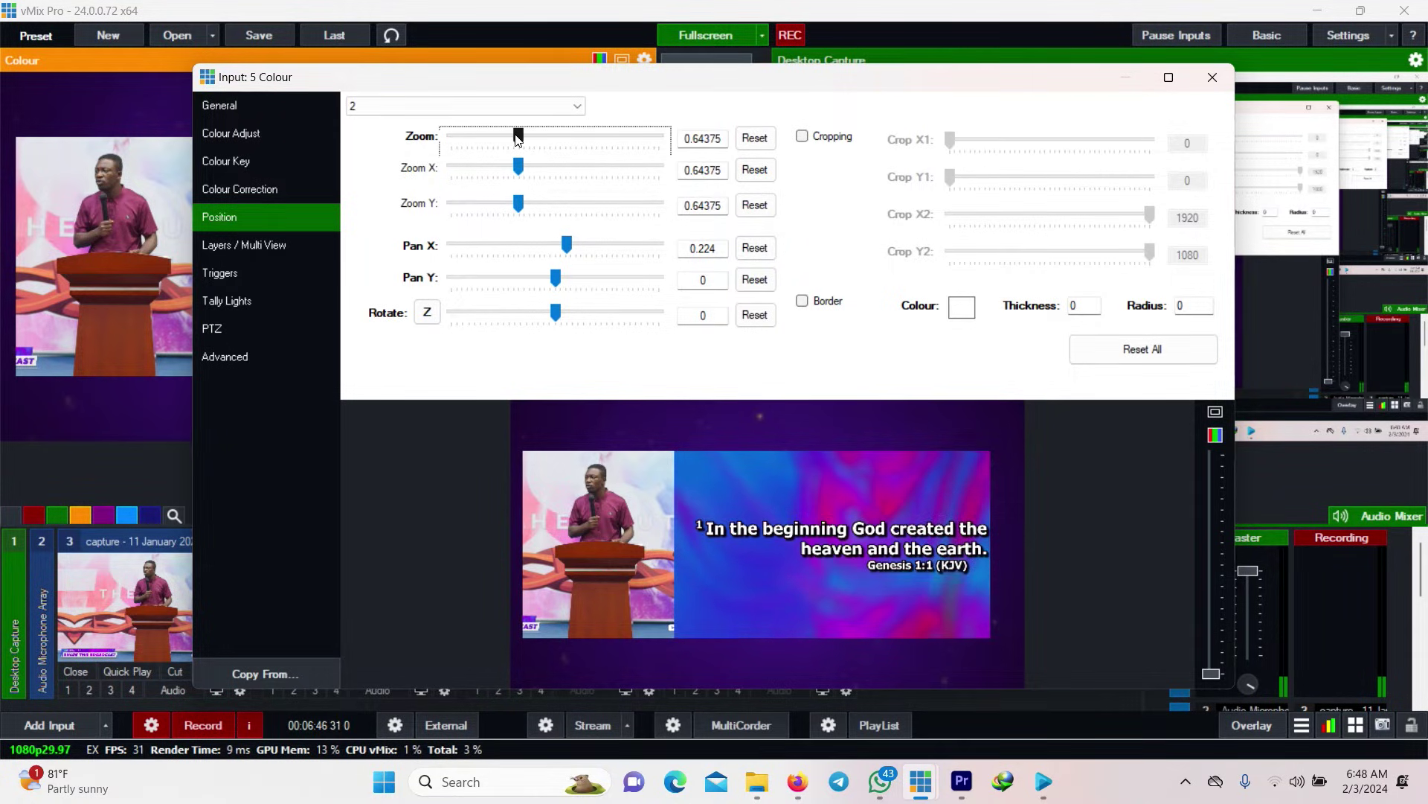
{"action": "left_click", "coordinate": [568, 244]}
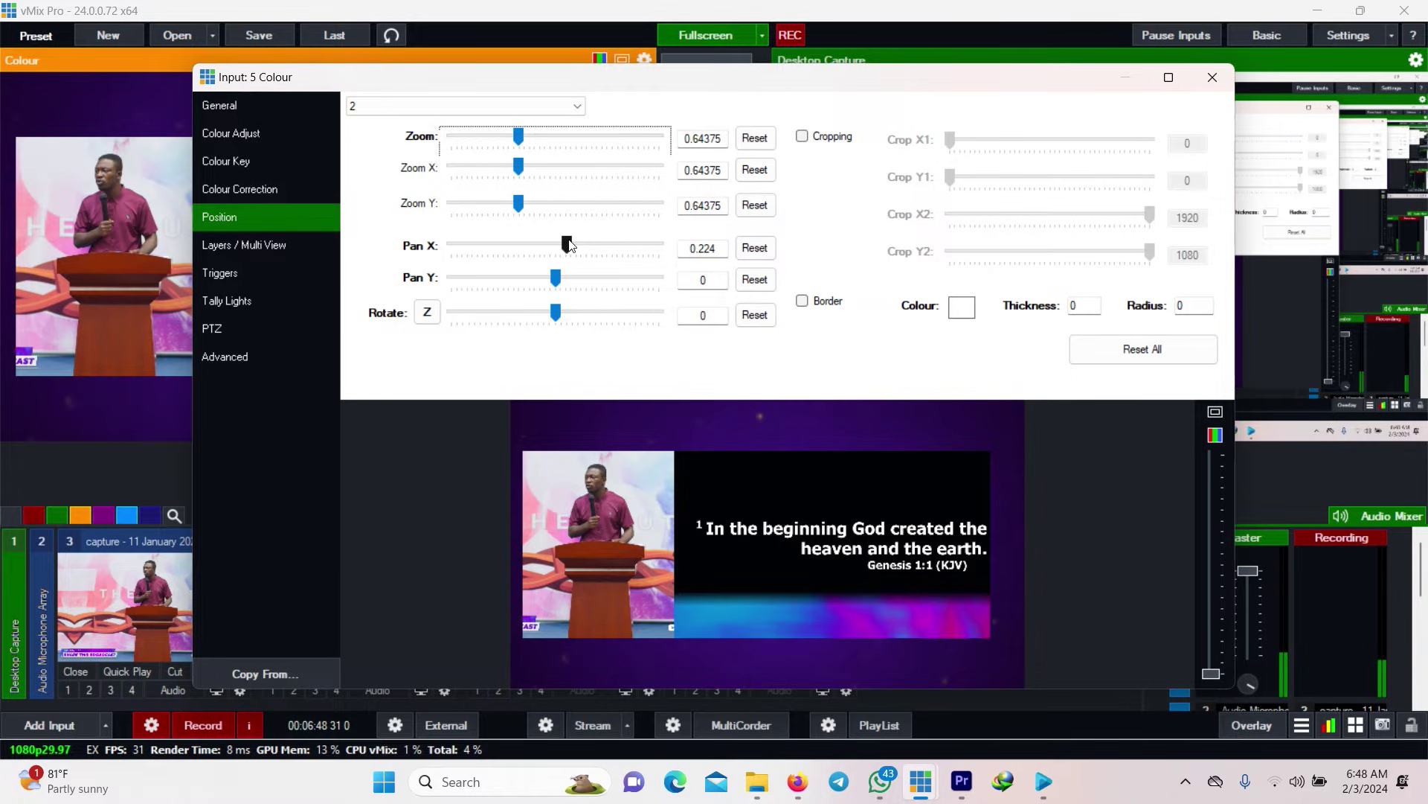
{"action": "left_click_drag", "start_coordinate": [568, 245], "coordinate": [571, 245]}
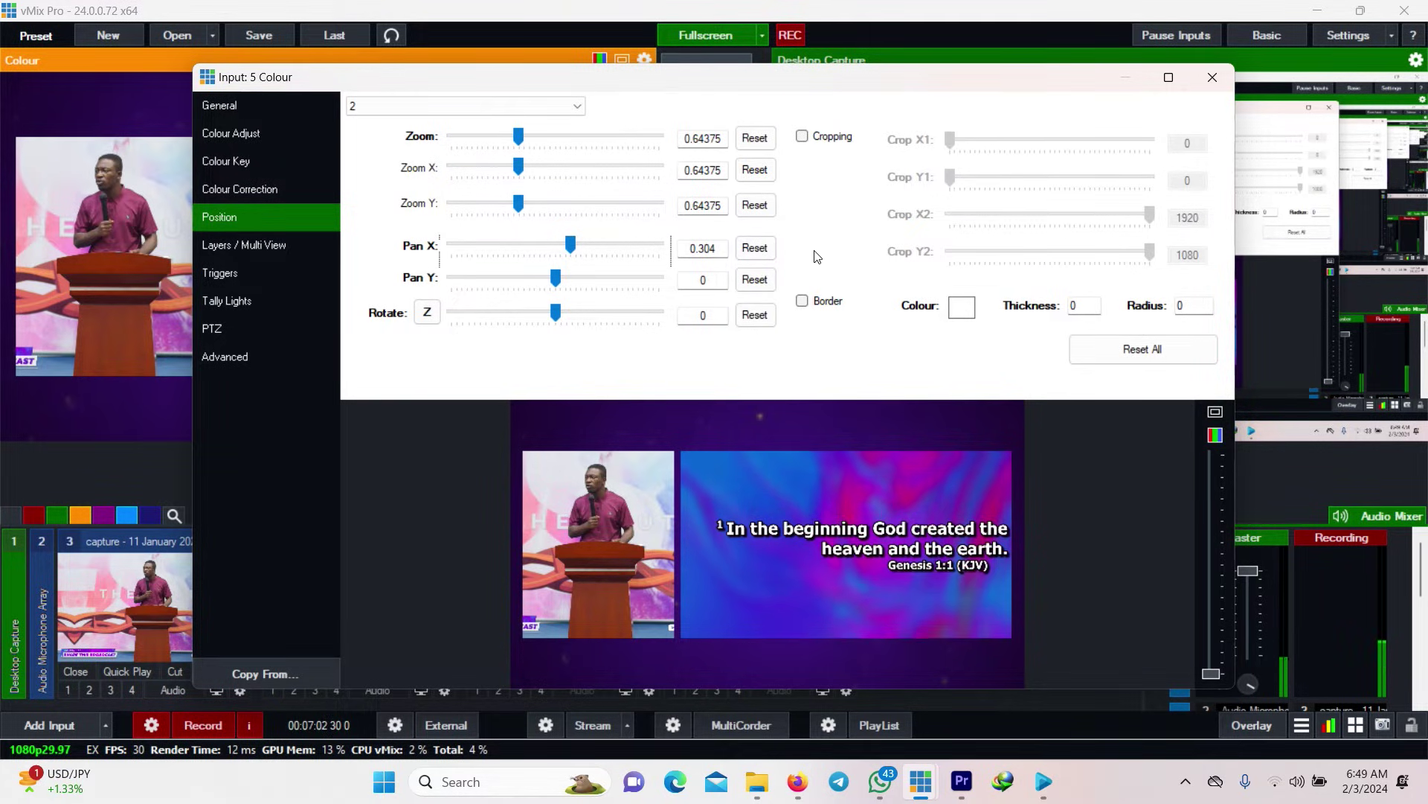
Enable a dark purple border of thickness 20 on layer 2, then select layer 3.
{"action": "left_click", "coordinate": [808, 305]}
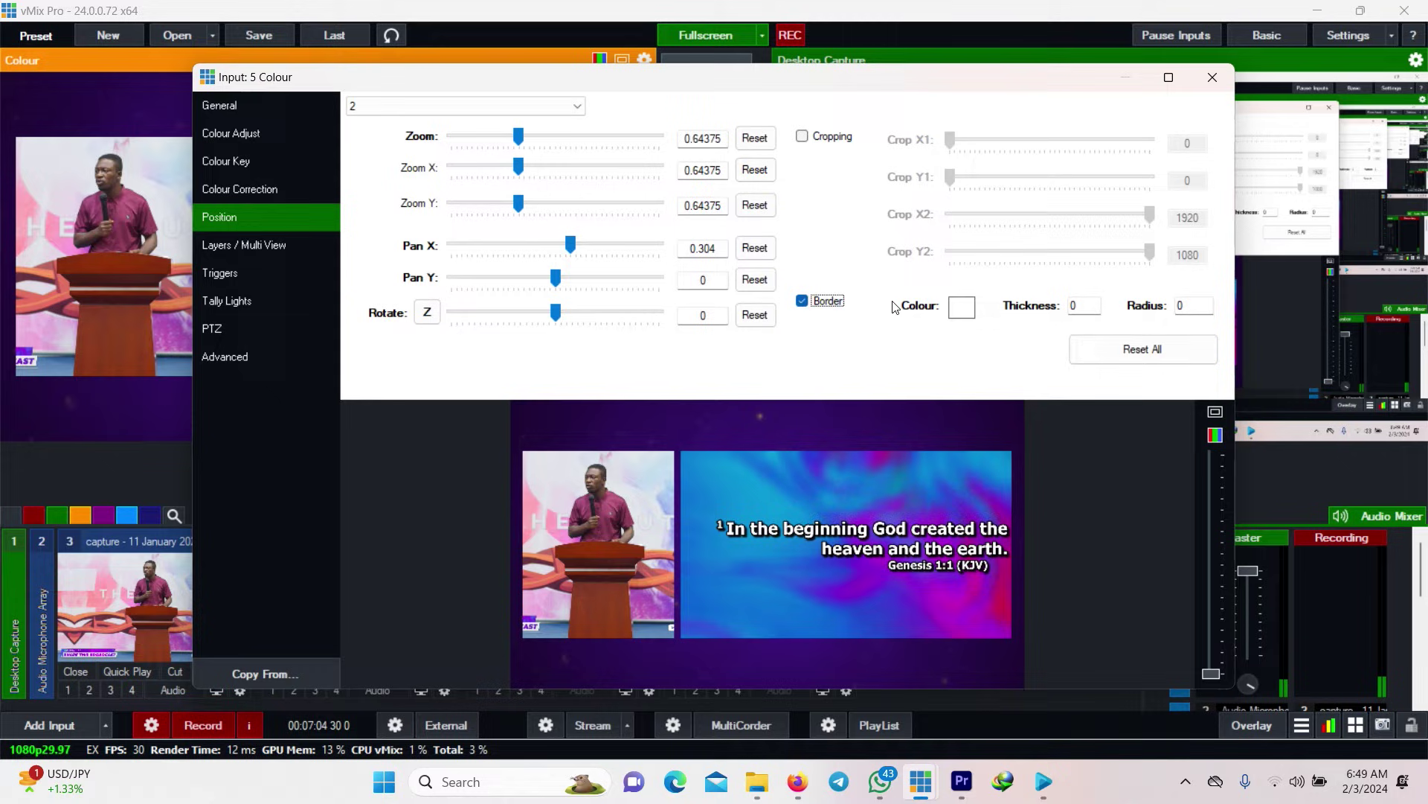
{"action": "left_click", "coordinate": [964, 310]}
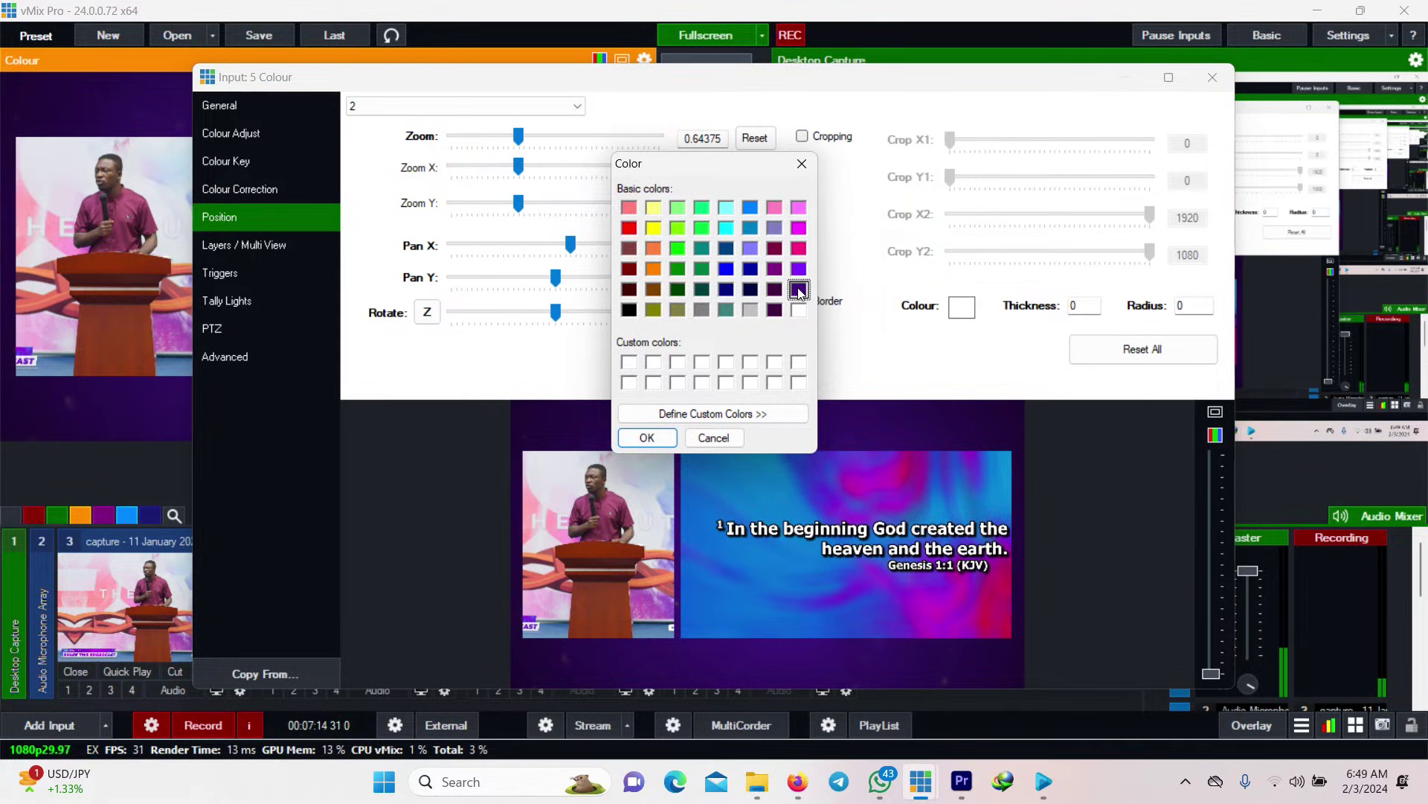
{"action": "left_click", "coordinate": [660, 436]}
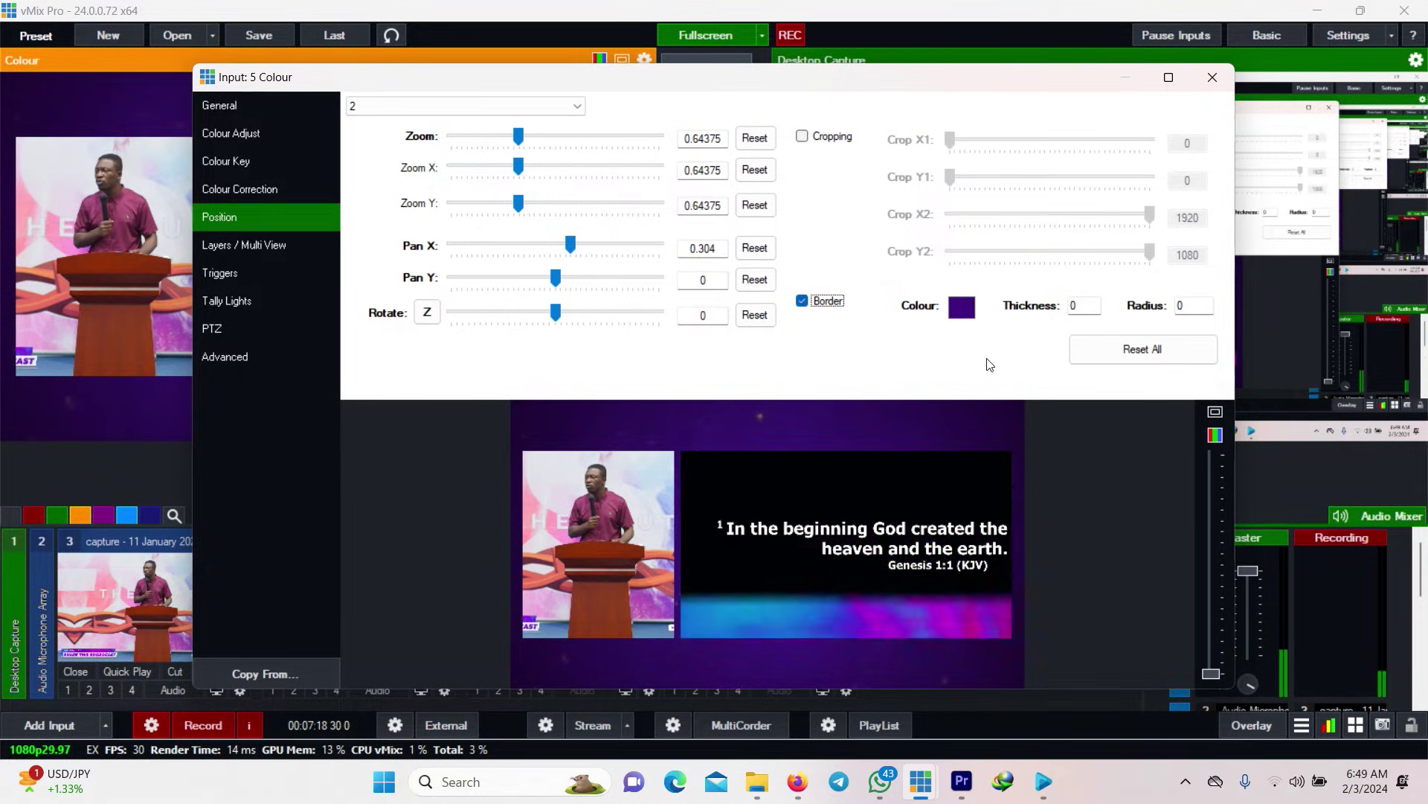
{"action": "left_click", "coordinate": [1080, 307]}
{"action": "double_click", "coordinate": [1080, 306]}
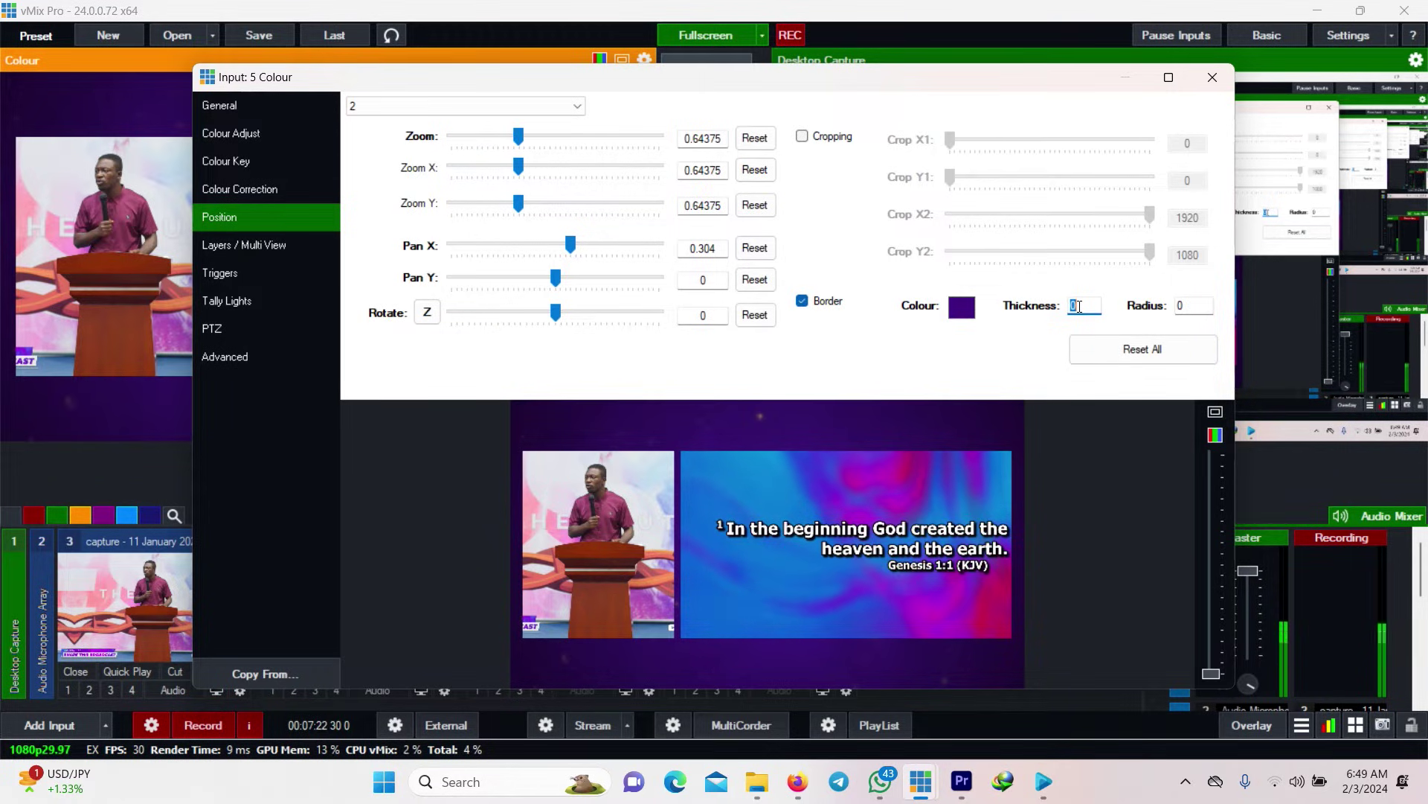
{"action": "type", "text": "2"}
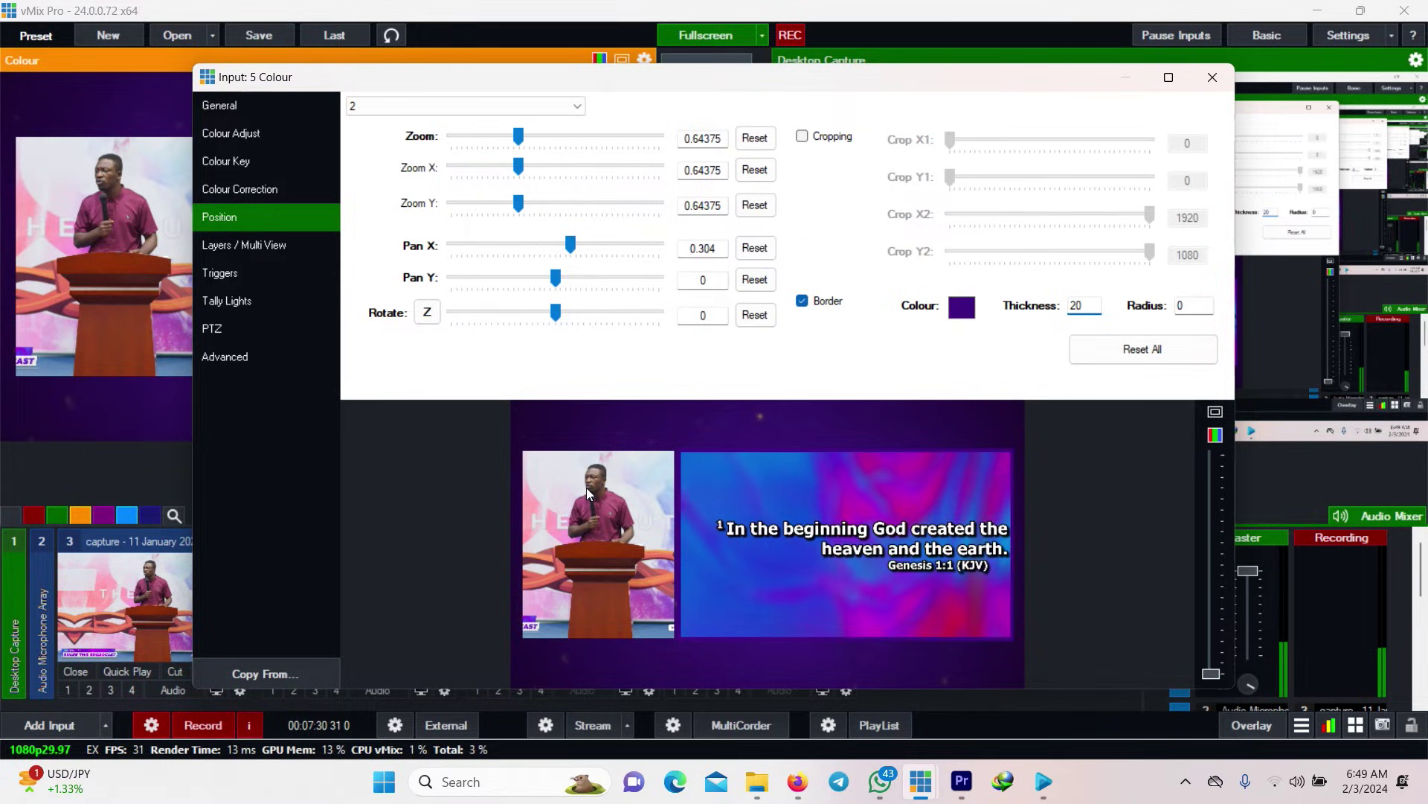
{"action": "left_click", "coordinate": [575, 104]}
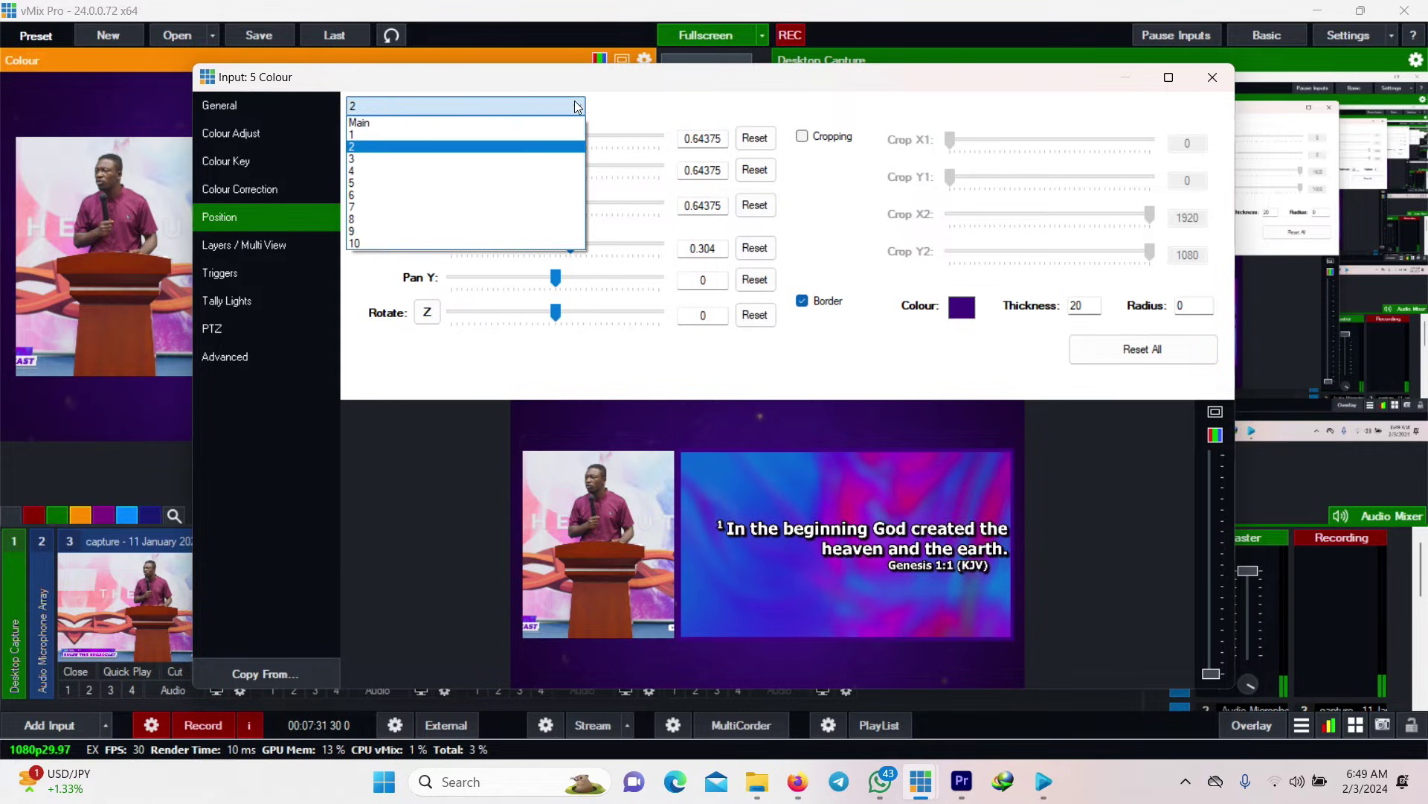
{"action": "left_click", "coordinate": [533, 158]}
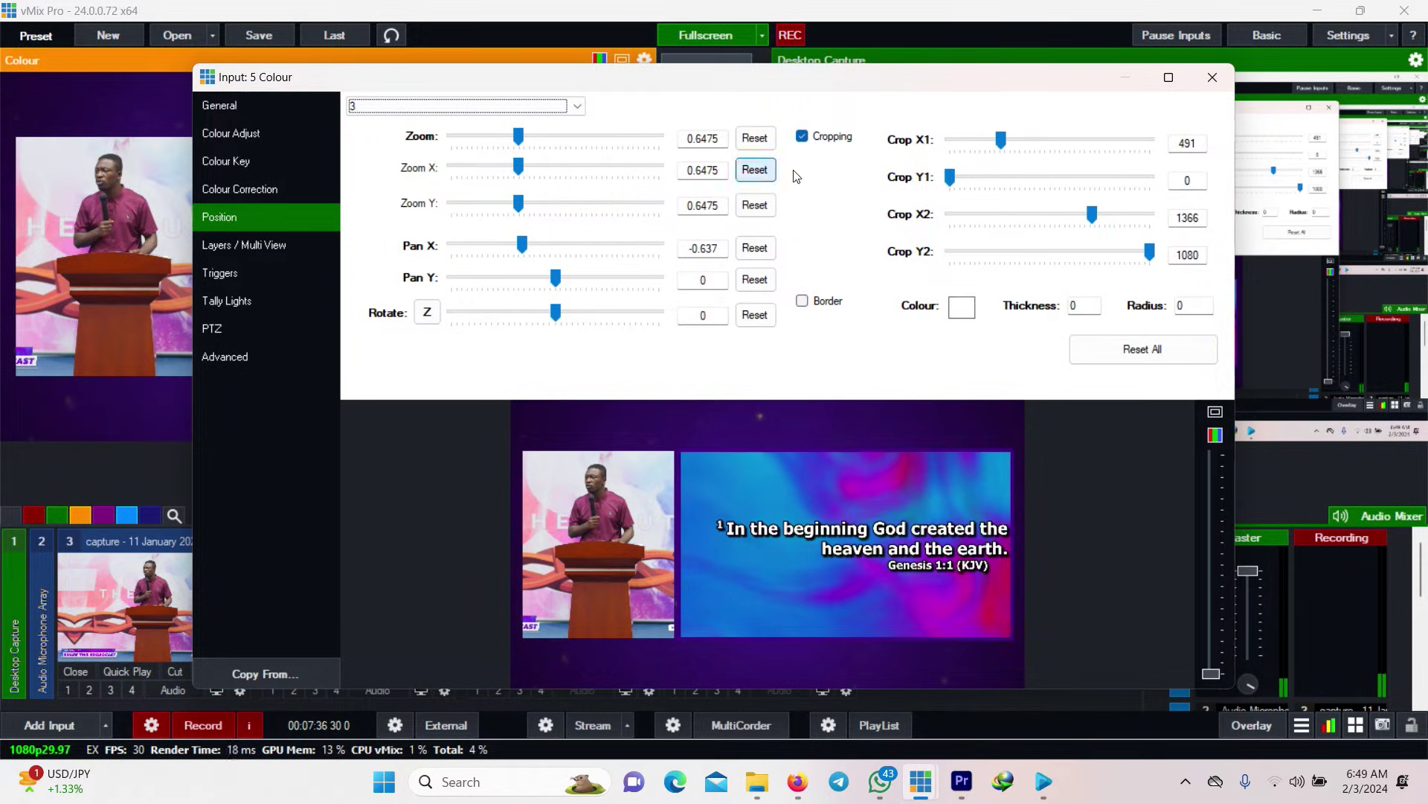
Give layer 3's speaker video a dark purple border 20 thick, then close the settings.
{"action": "left_click", "coordinate": [803, 300]}
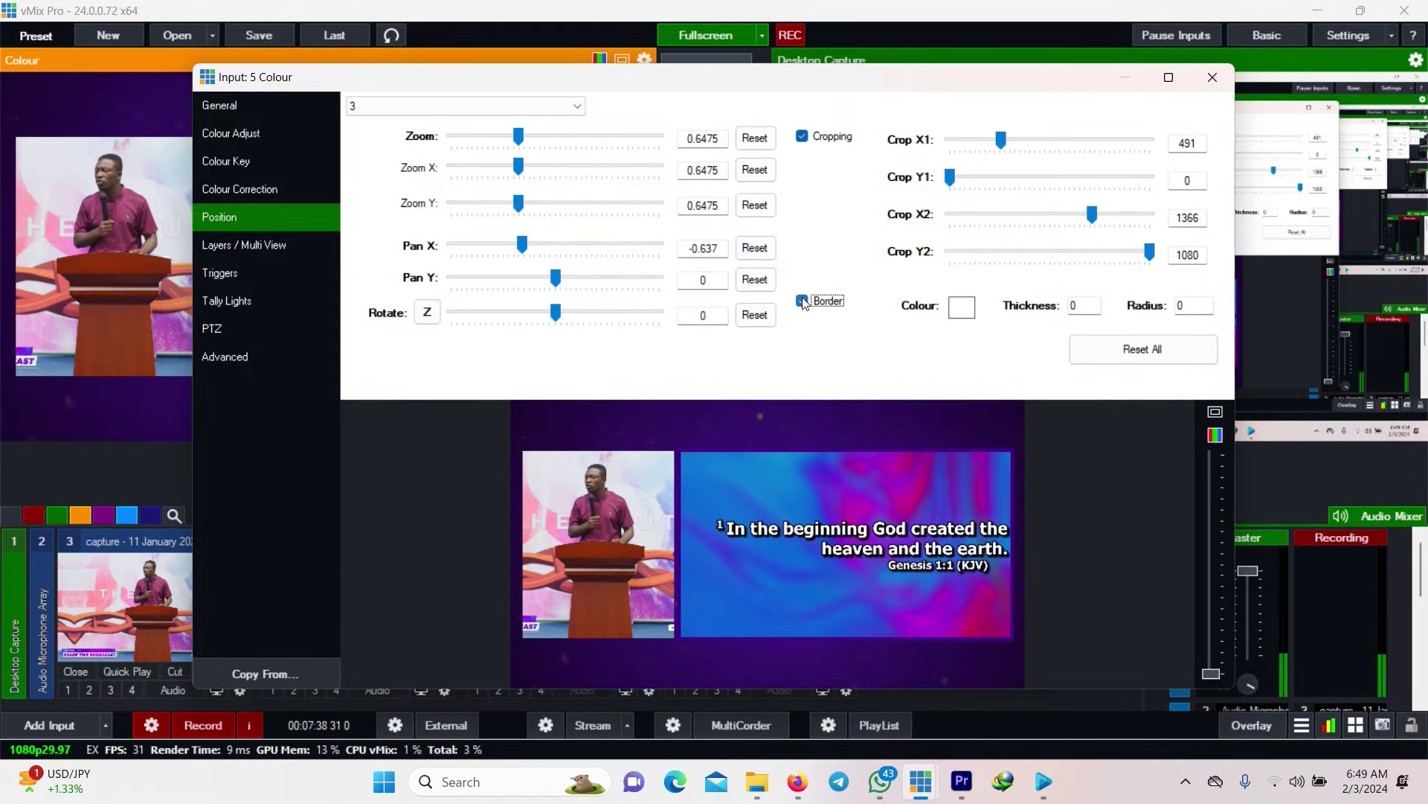
{"action": "left_click", "coordinate": [960, 307]}
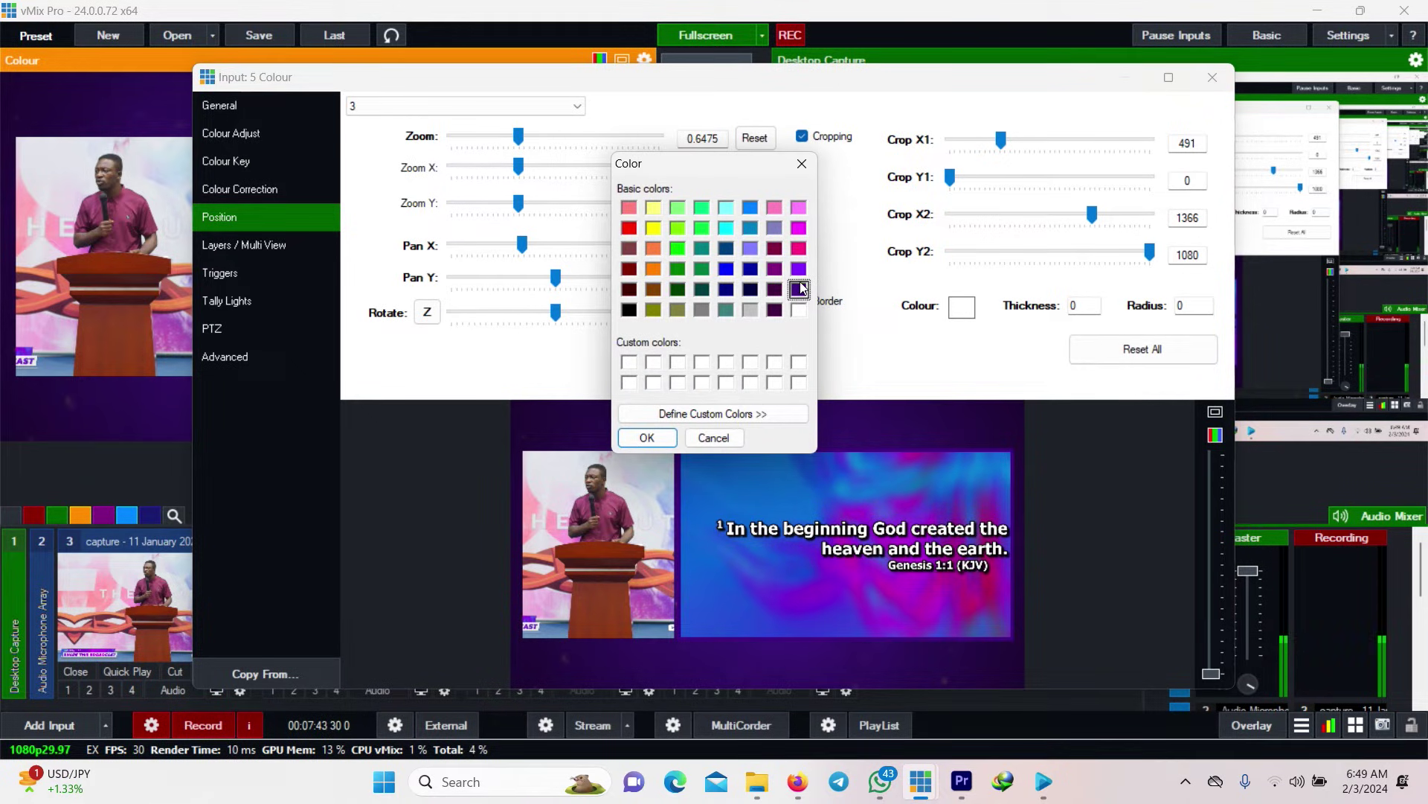
{"action": "left_click", "coordinate": [647, 437]}
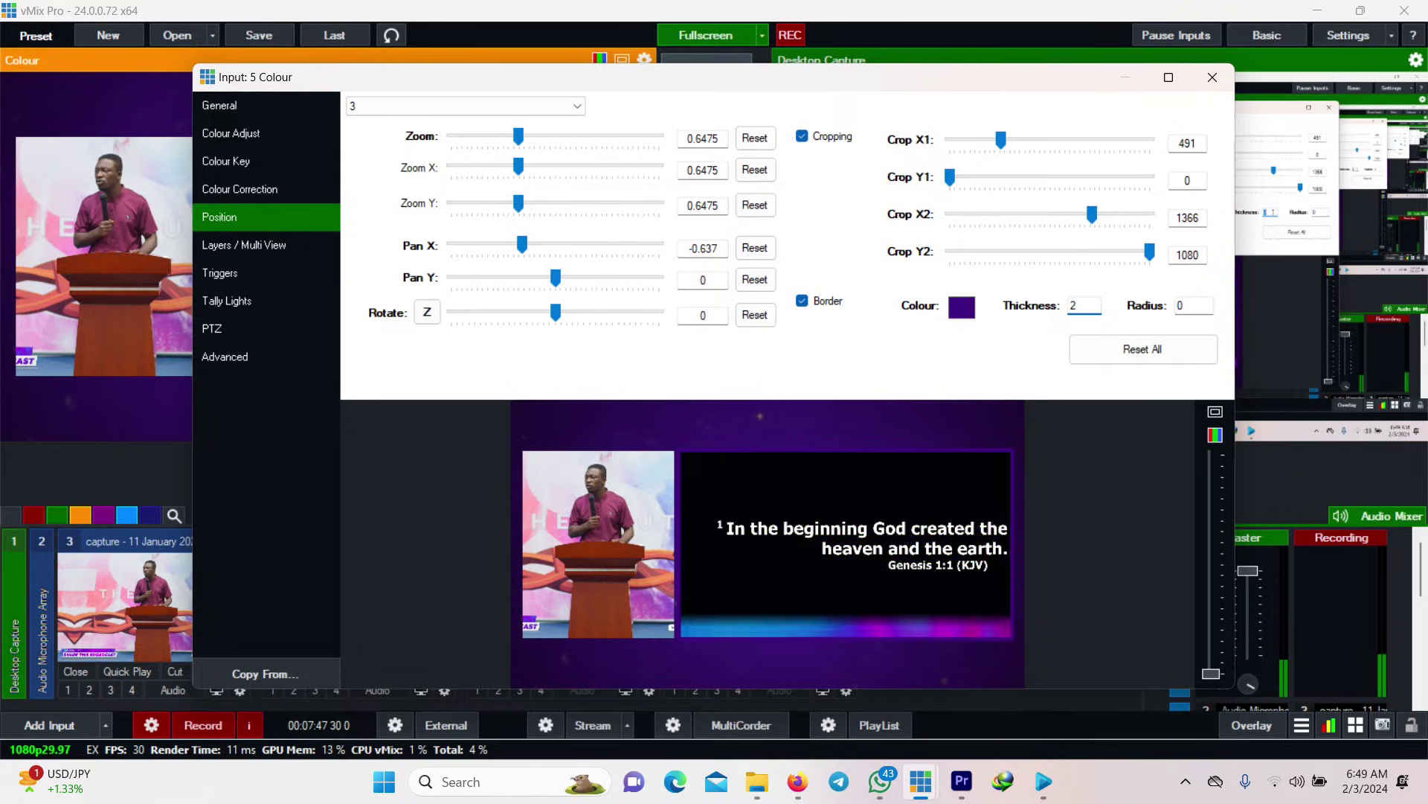
{"action": "type", "text": "20"}
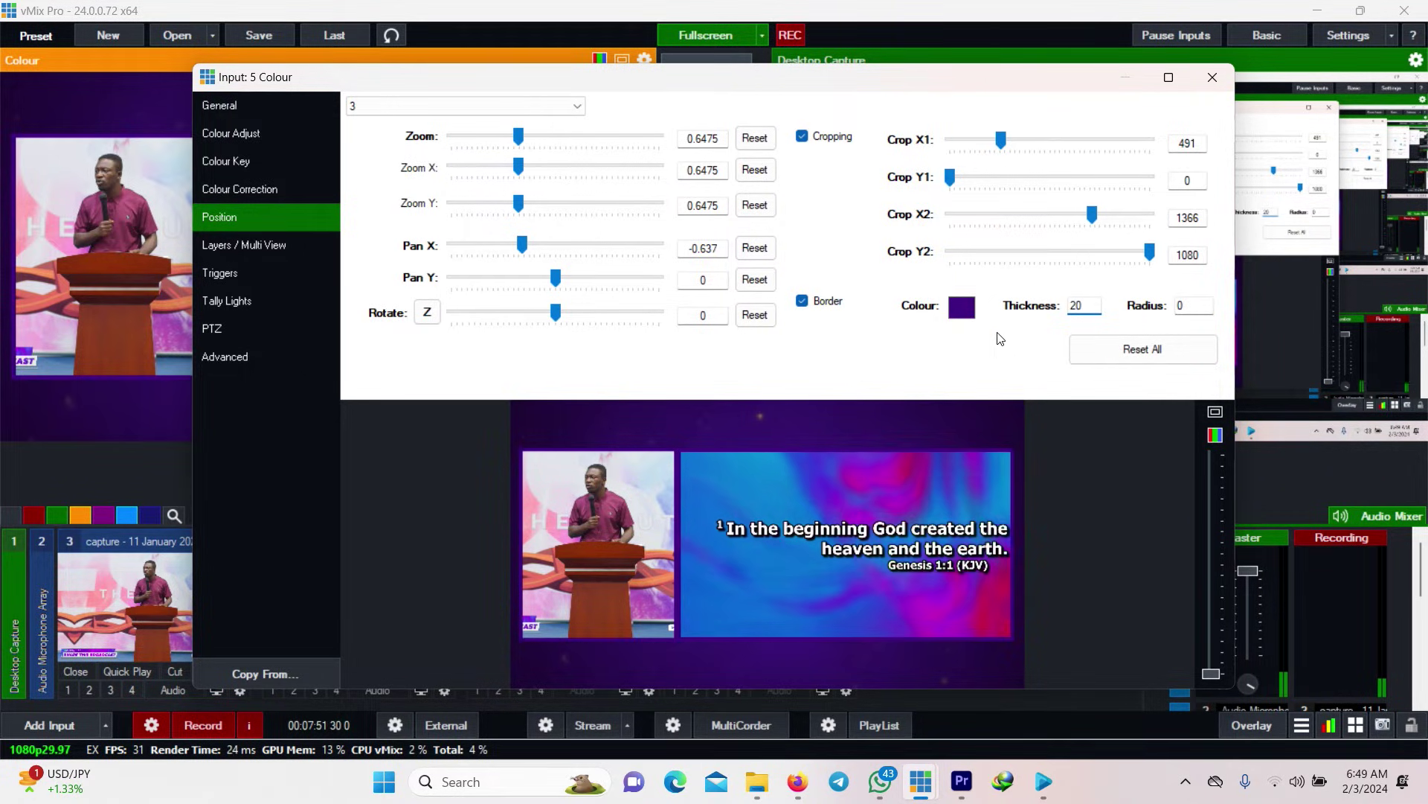
{"action": "left_click", "coordinate": [1212, 77]}
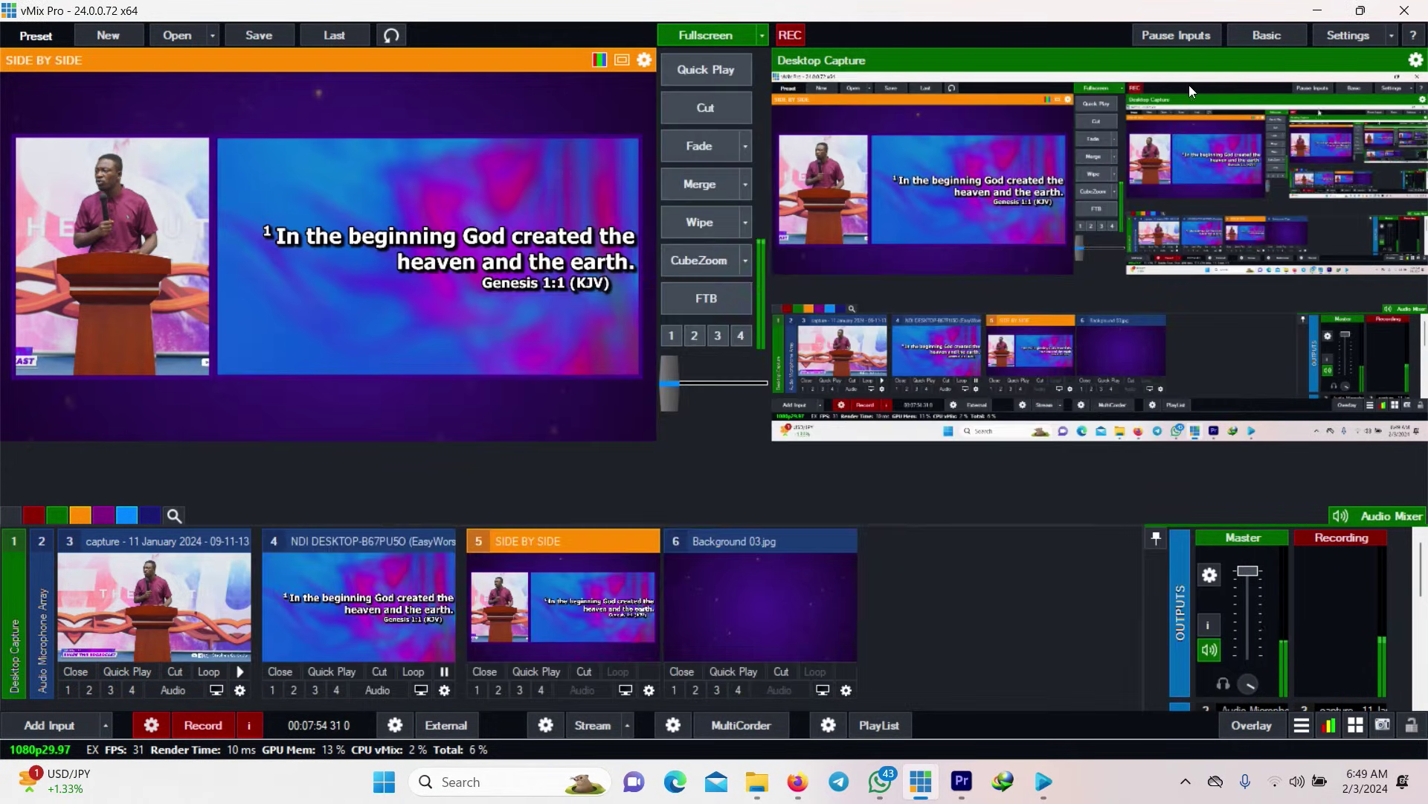
Quick Play SIDE BY SIDE to Output and load the social logo image into Preview.
{"action": "left_click", "coordinate": [548, 672]}
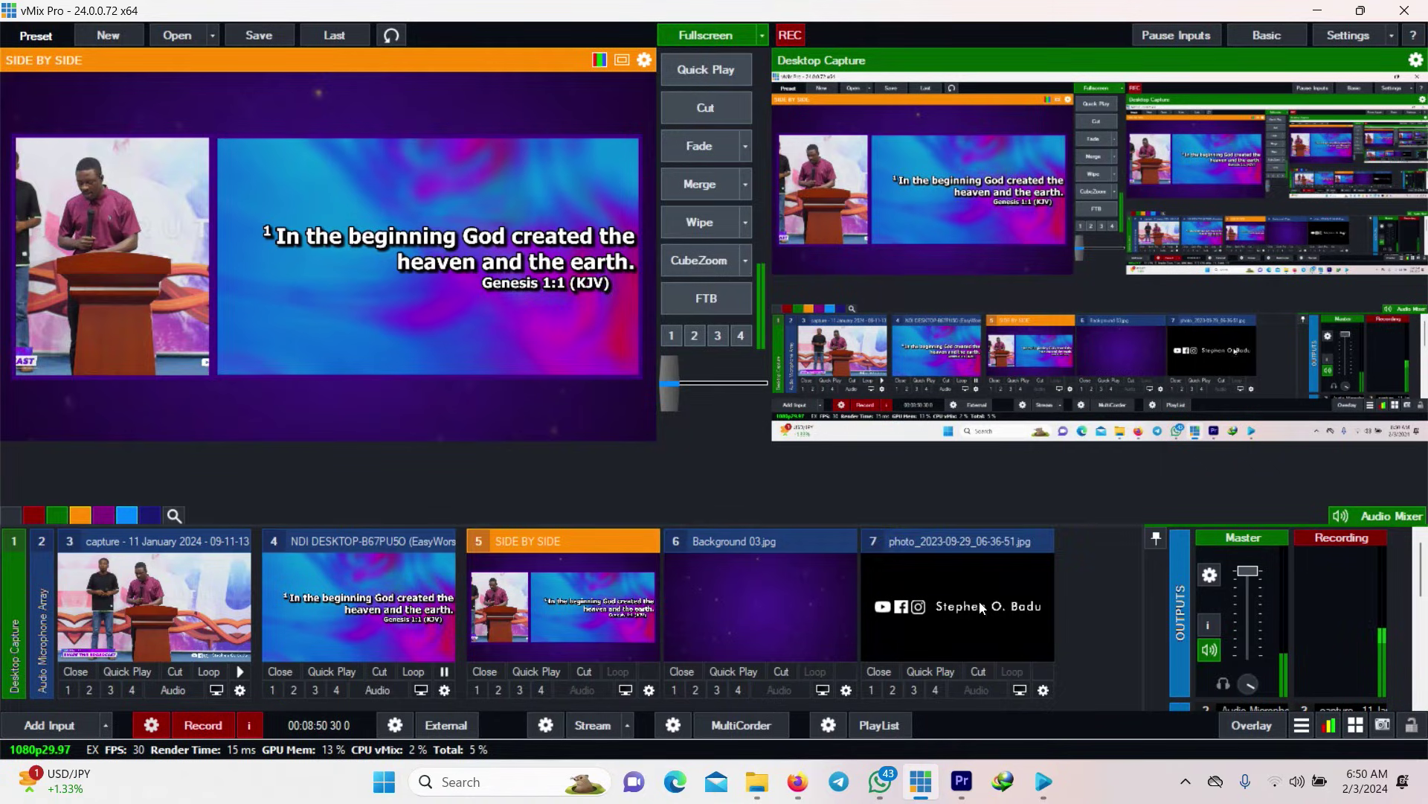
{"action": "left_click", "coordinate": [977, 609]}
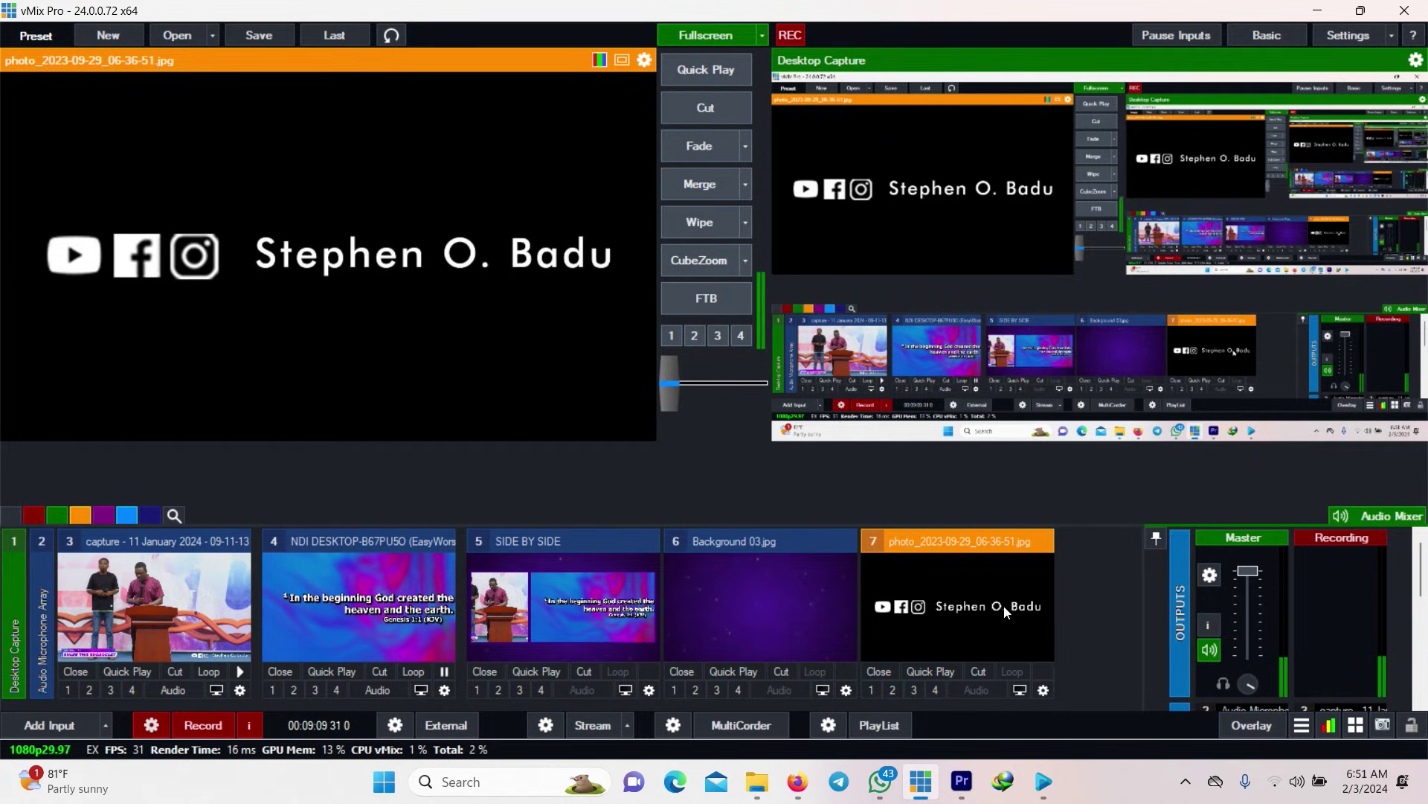
Open the logo image input's settings at the Colour Key page.
{"action": "left_click", "coordinate": [1044, 690]}
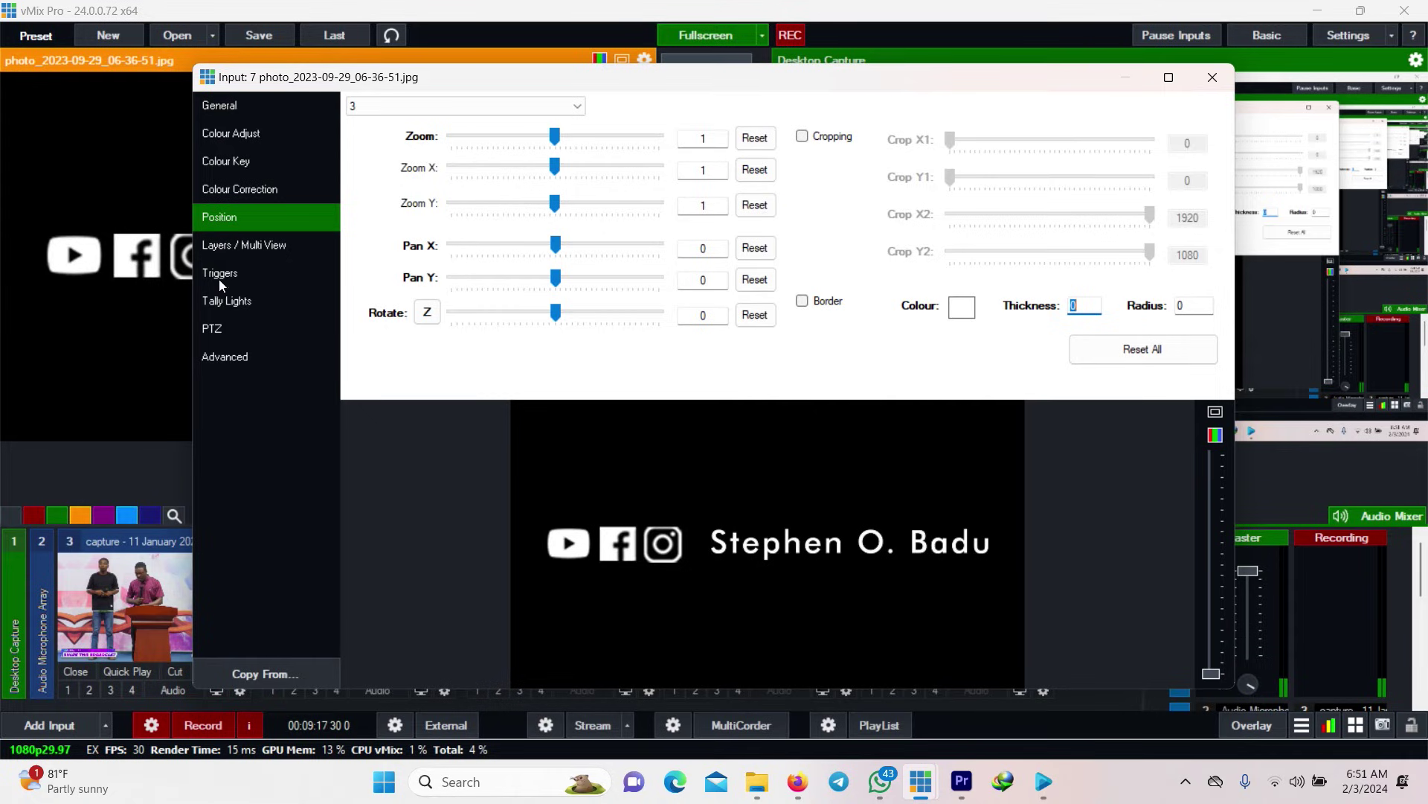
{"action": "left_click", "coordinate": [248, 160]}
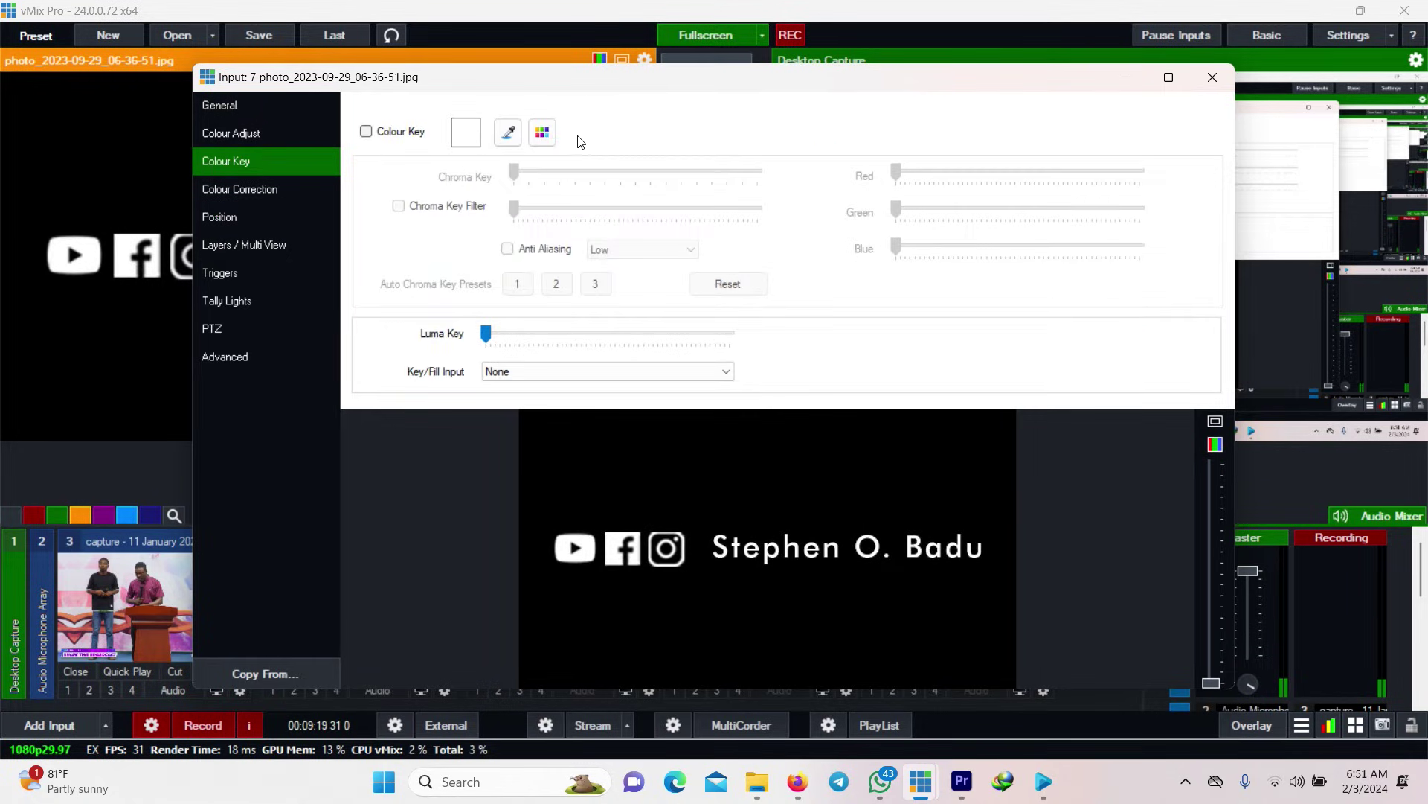
Eyedropper the logo's black background to key it out, raising Luma Key slightly.
{"action": "left_click", "coordinate": [508, 132]}
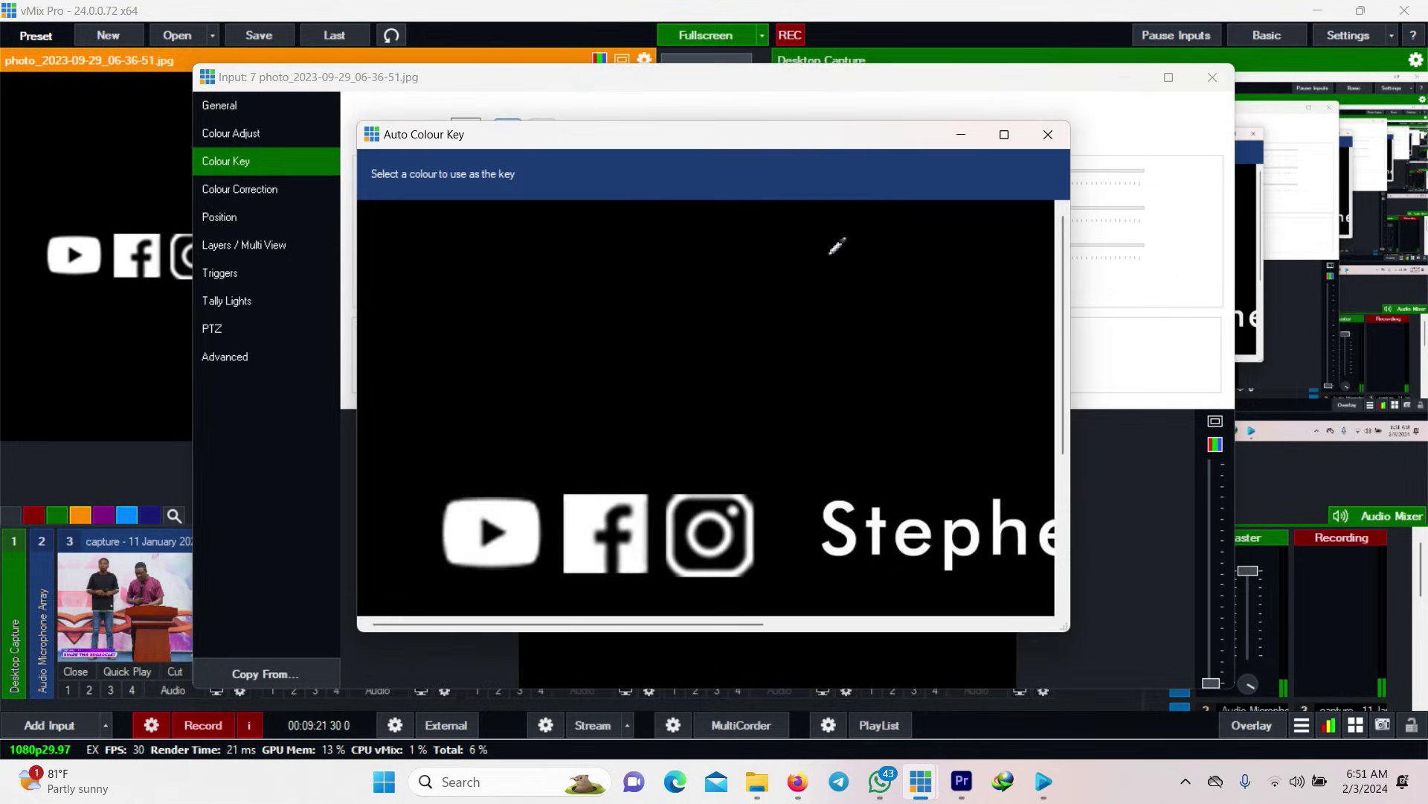
{"action": "left_click", "coordinate": [855, 295]}
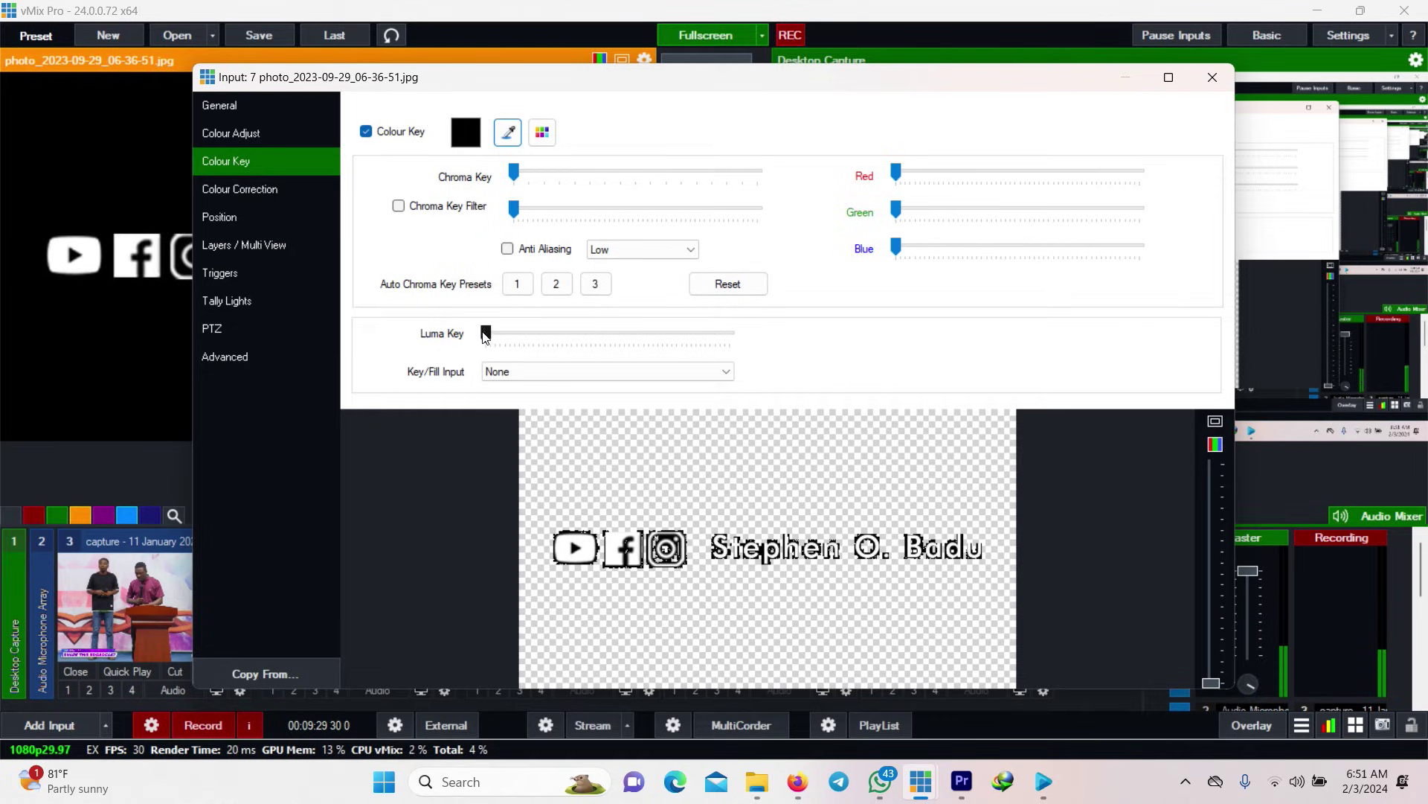
{"action": "left_click_drag", "start_coordinate": [483, 332], "coordinate": [497, 332]}
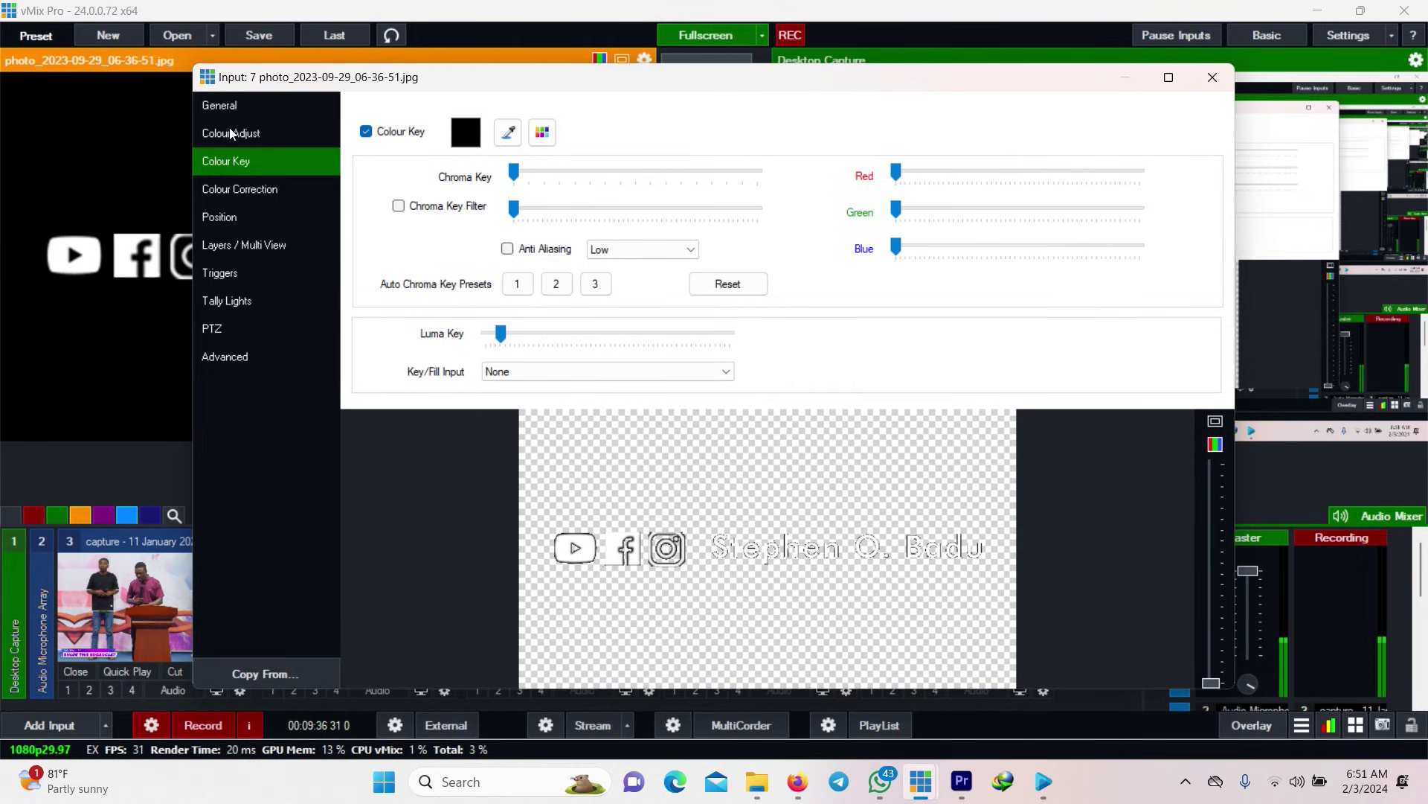
{"action": "left_click", "coordinate": [217, 216]}
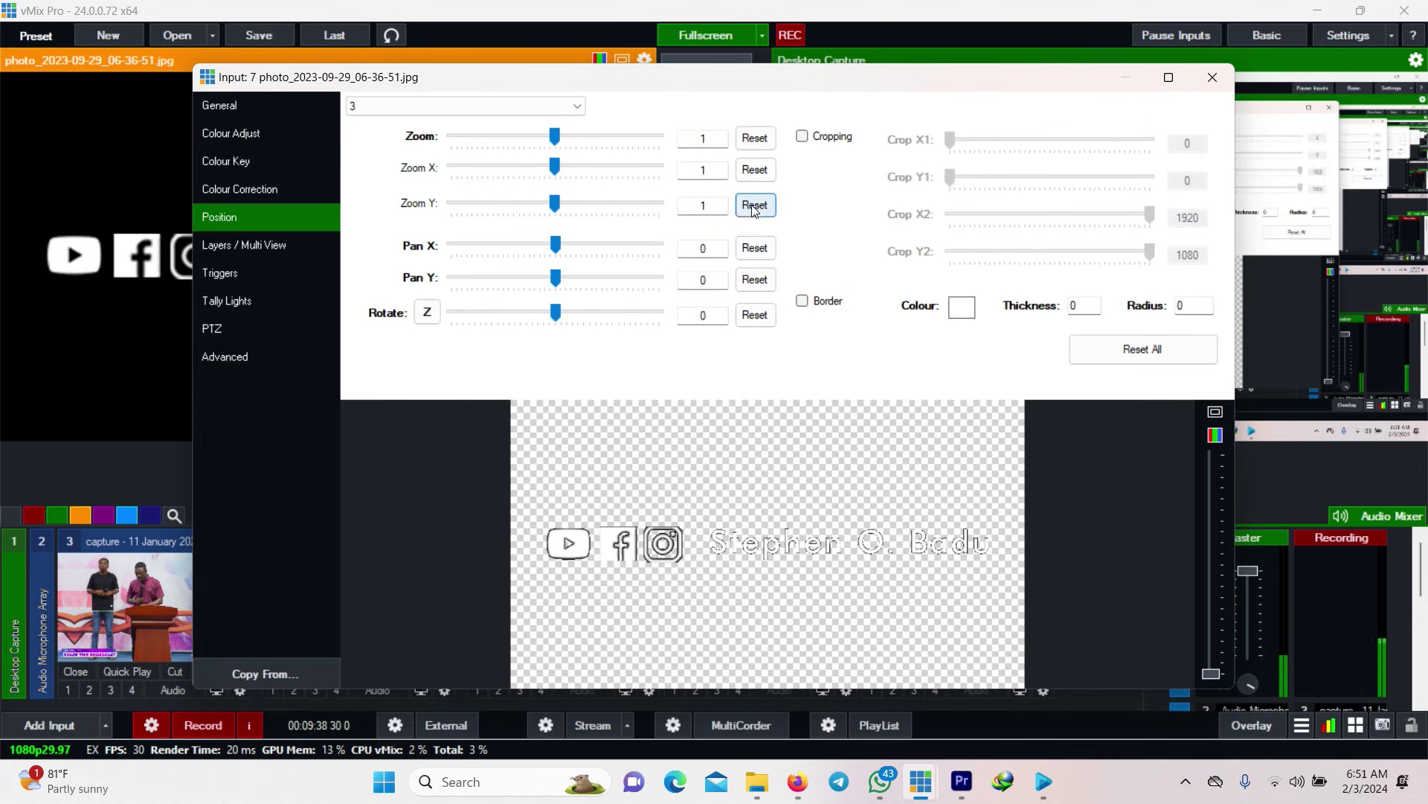
Set the logo's Main position to zoom 0.56675 and Pan Y -0.762, then close settings.
{"action": "left_click_drag", "start_coordinate": [556, 145], "coordinate": [534, 146]}
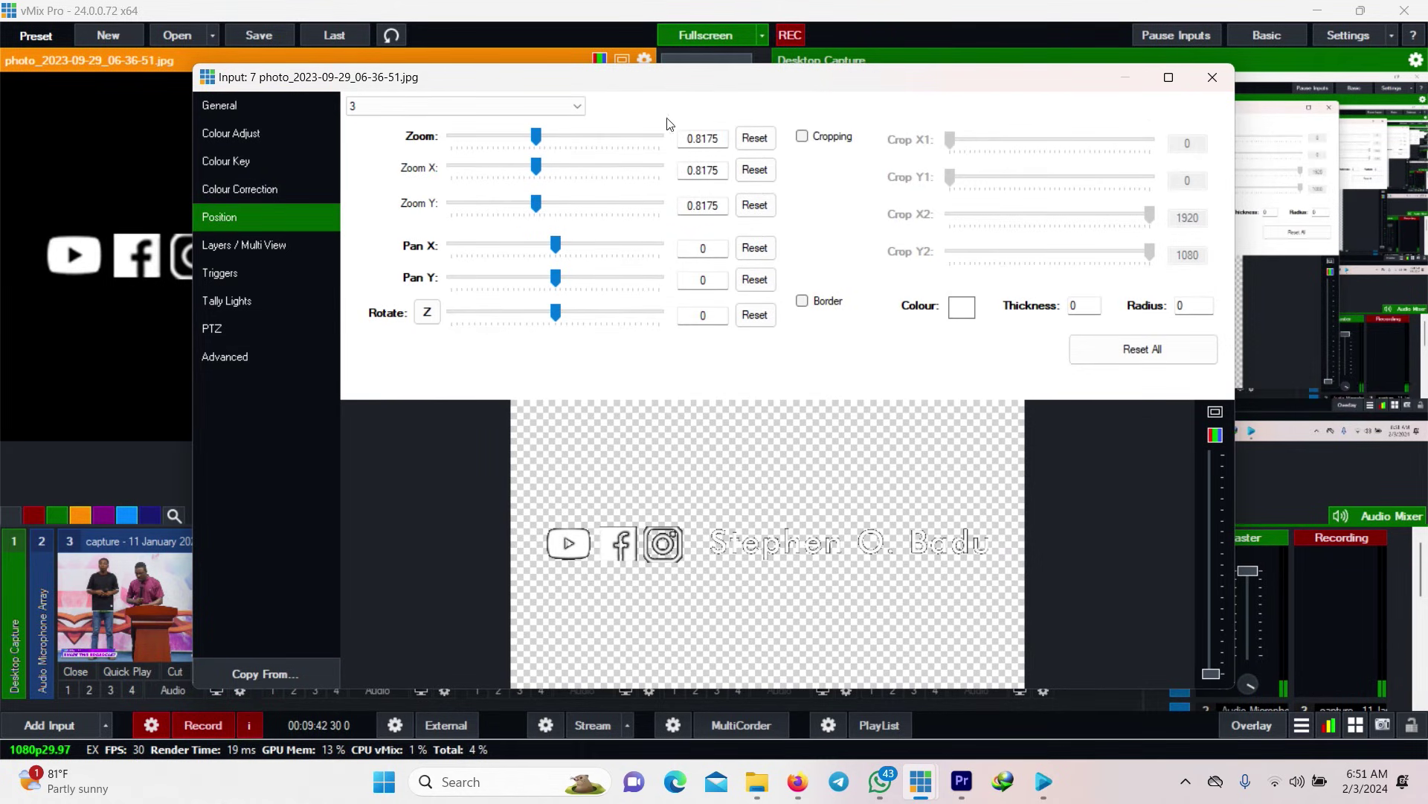
{"action": "left_click", "coordinate": [755, 138]}
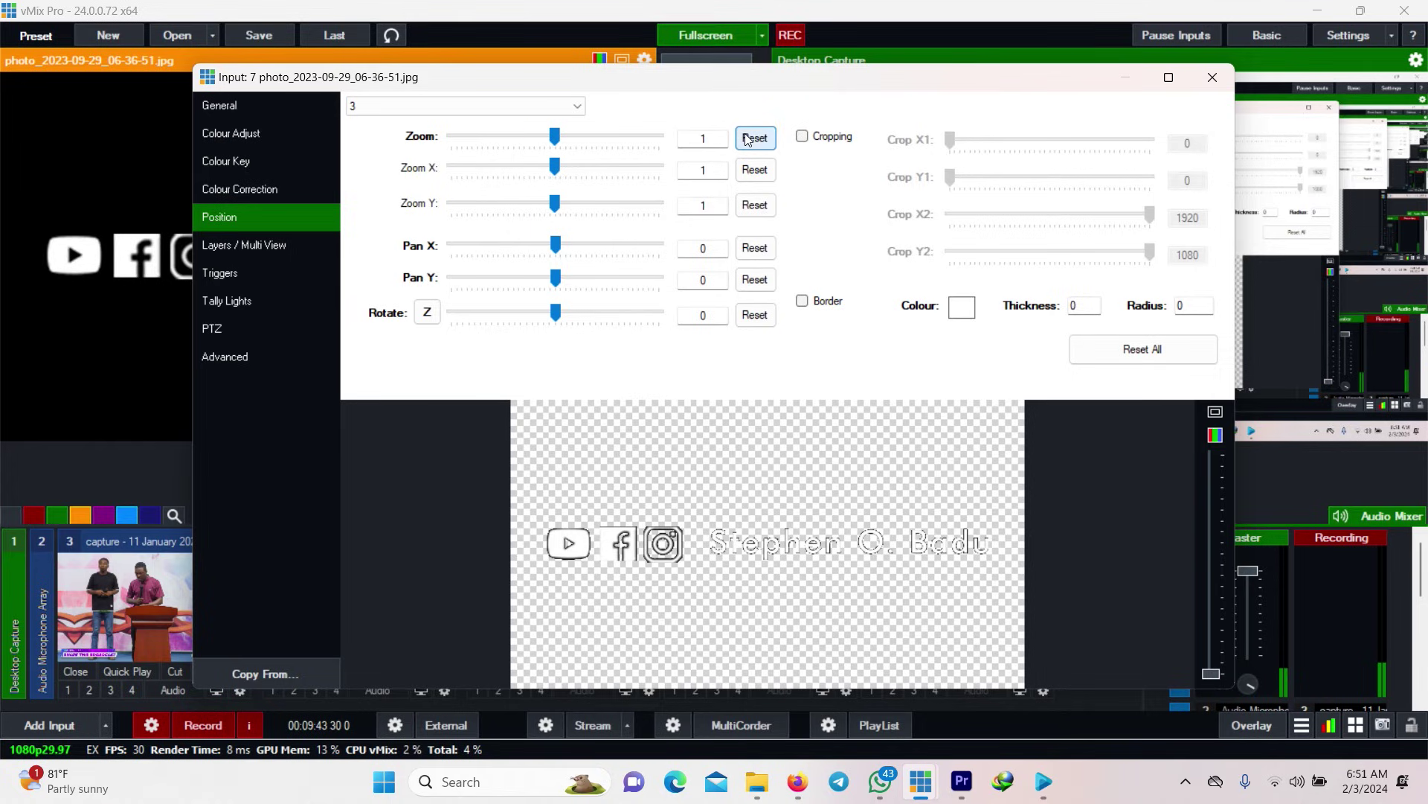
{"action": "left_click", "coordinate": [408, 110]}
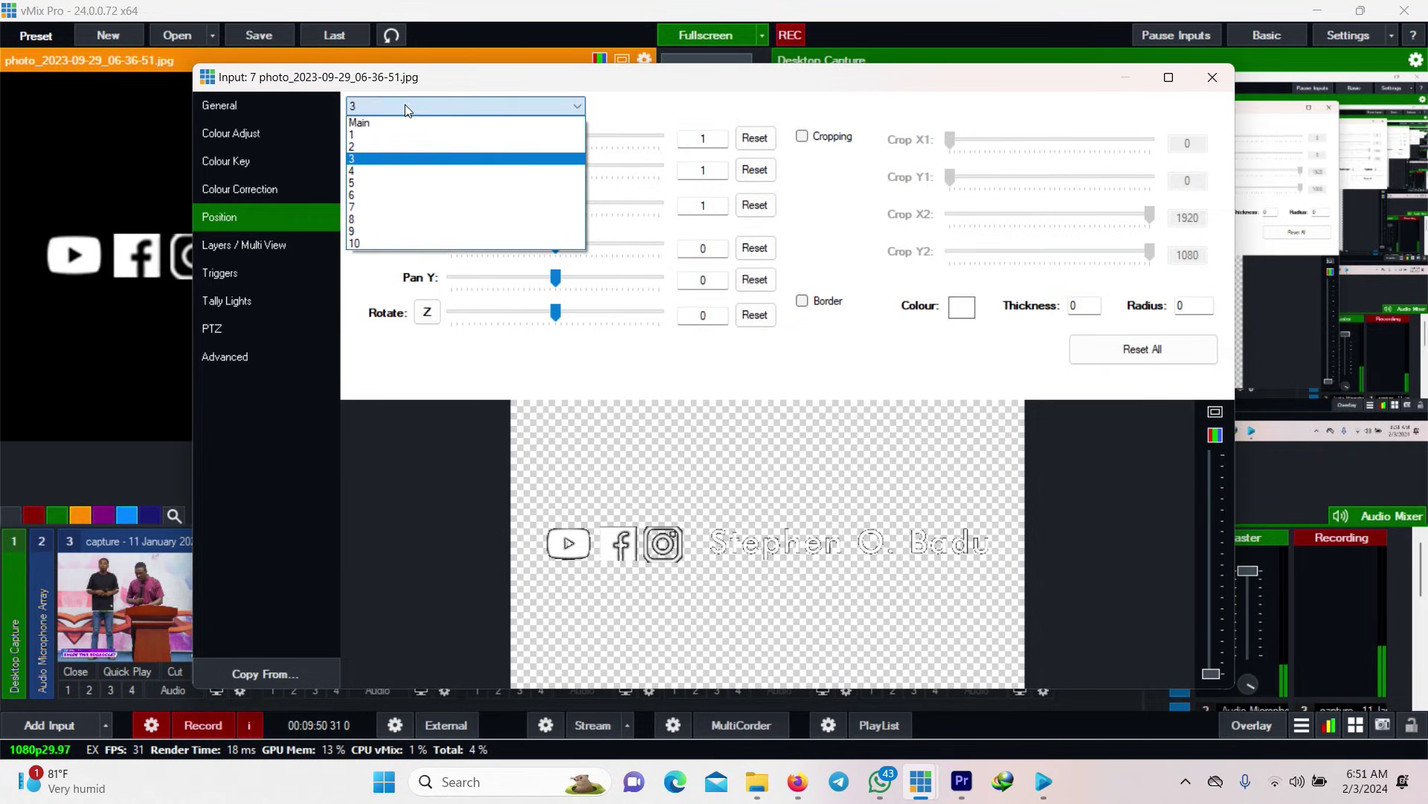
{"action": "left_click", "coordinate": [409, 123]}
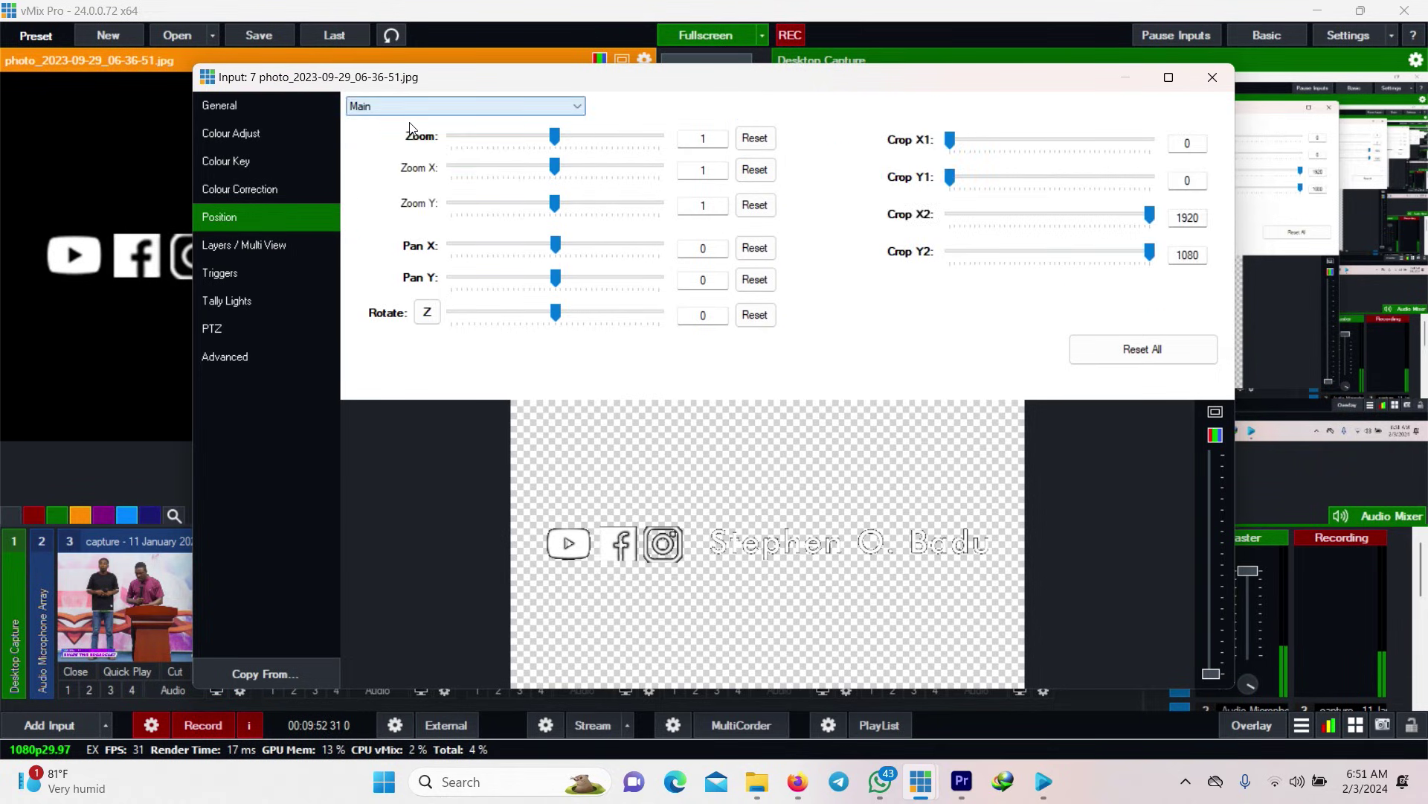
{"action": "left_click_drag", "start_coordinate": [554, 136], "coordinate": [513, 154]}
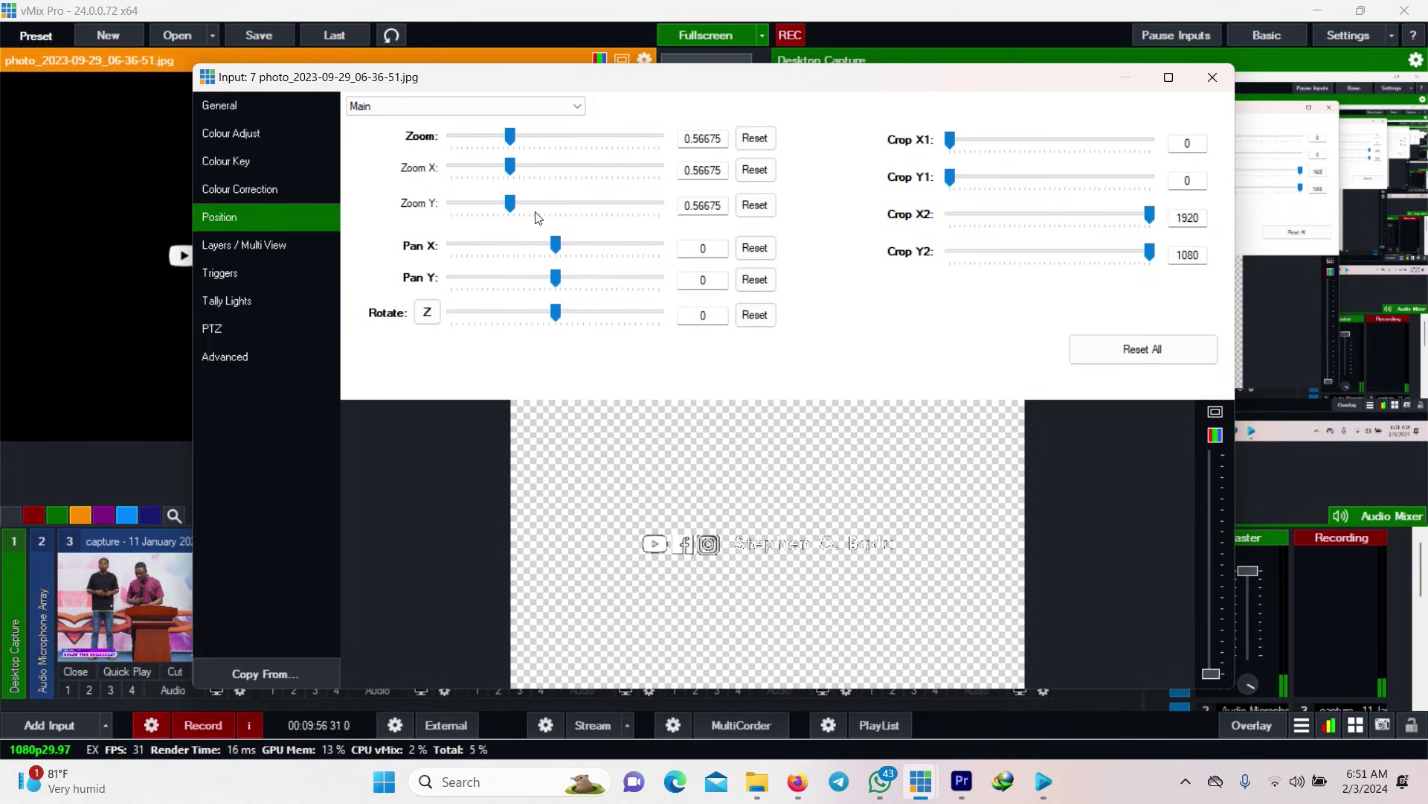
{"action": "left_click_drag", "start_coordinate": [555, 277], "coordinate": [521, 283]}
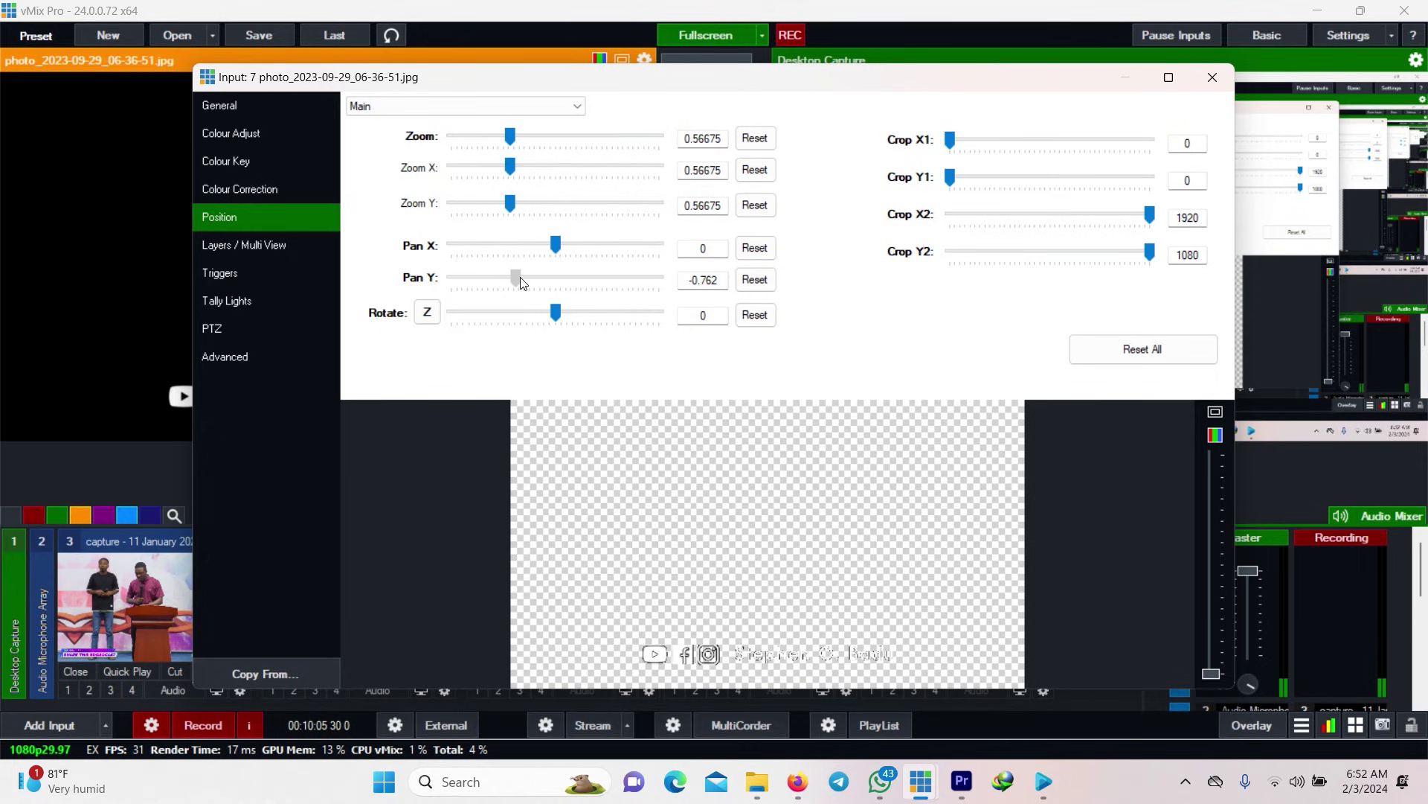
{"action": "left_click", "coordinate": [1212, 76]}
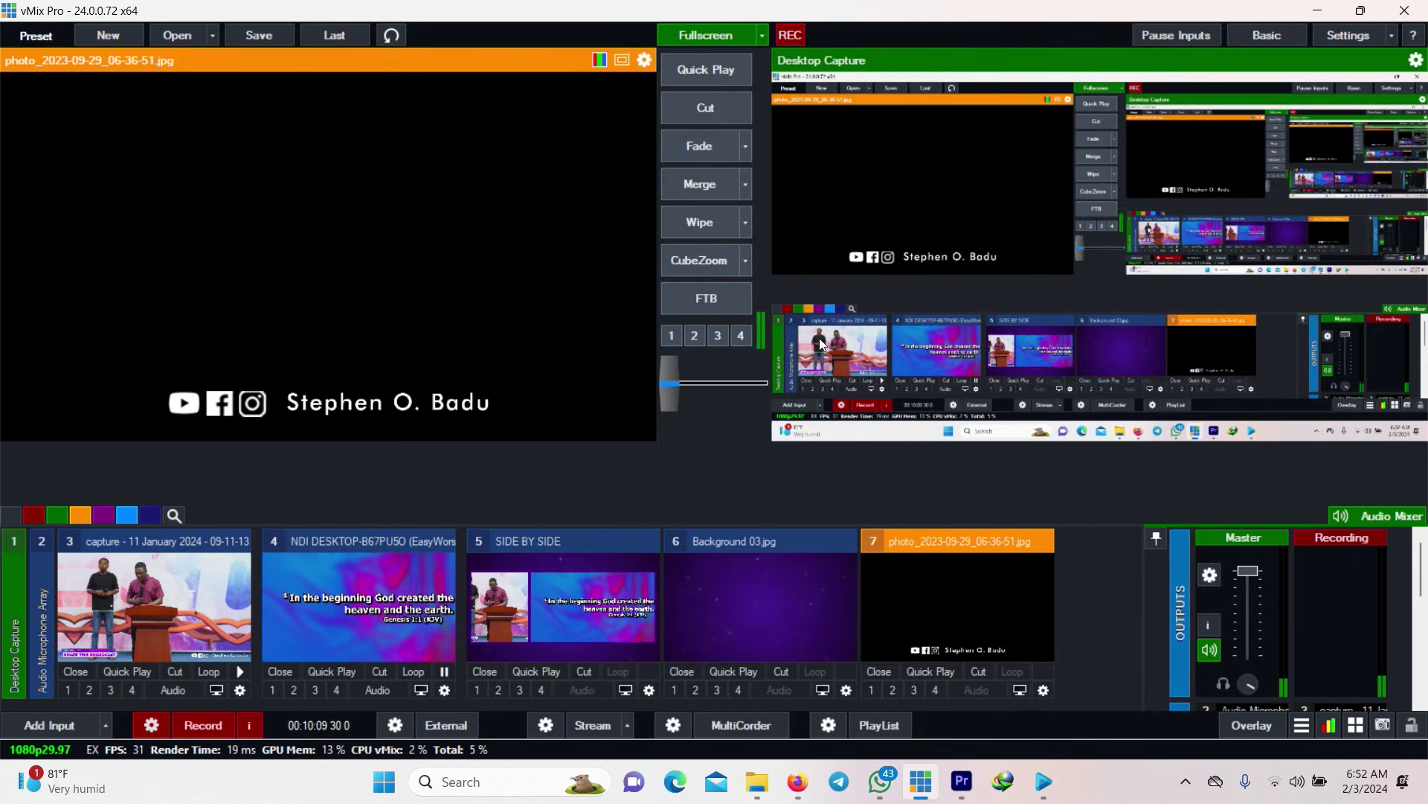
Set SIDE BY SIDE's layer 4 to input 7, photo_2023-09-29_06-36-51.jpg.
{"action": "double_click", "coordinate": [721, 542]}
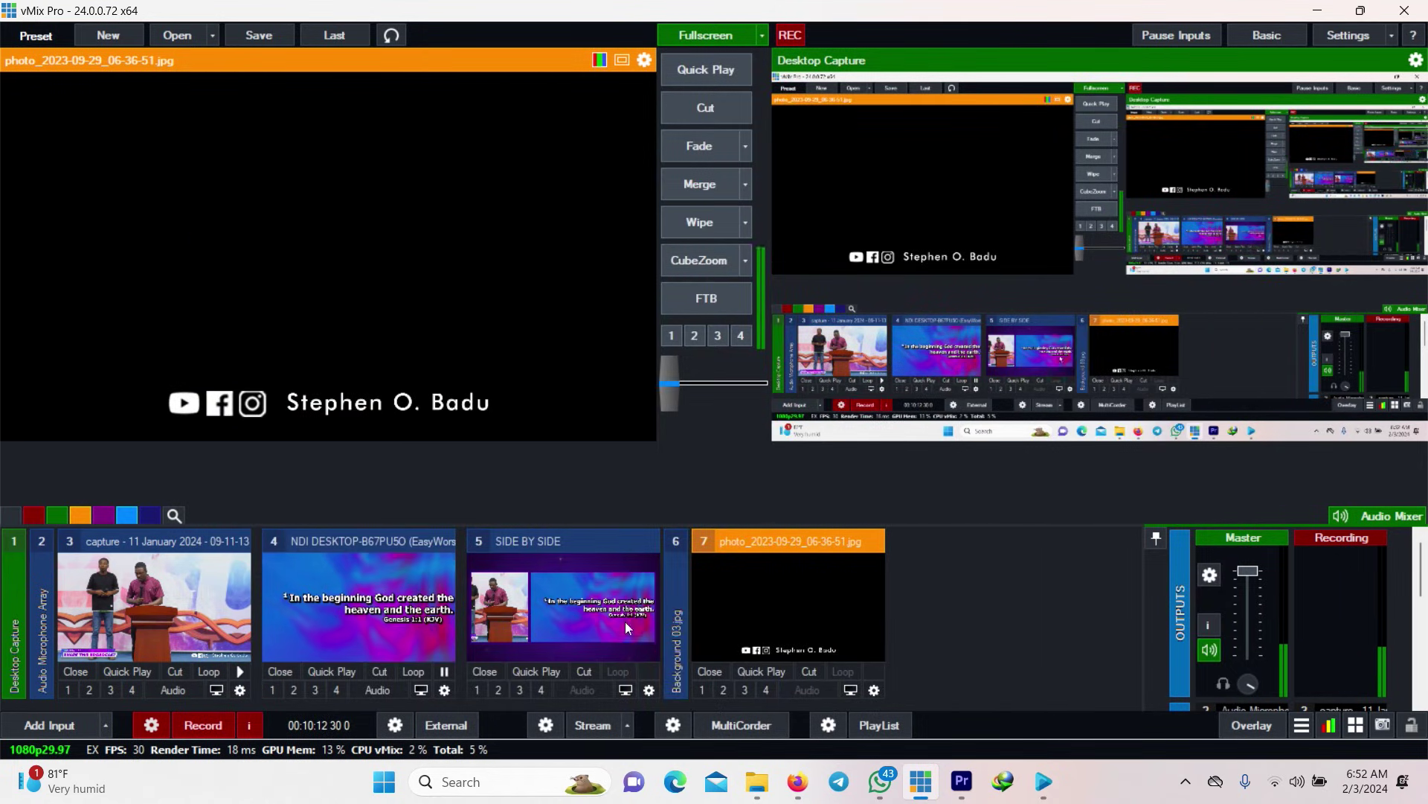
{"action": "left_click", "coordinate": [648, 689]}
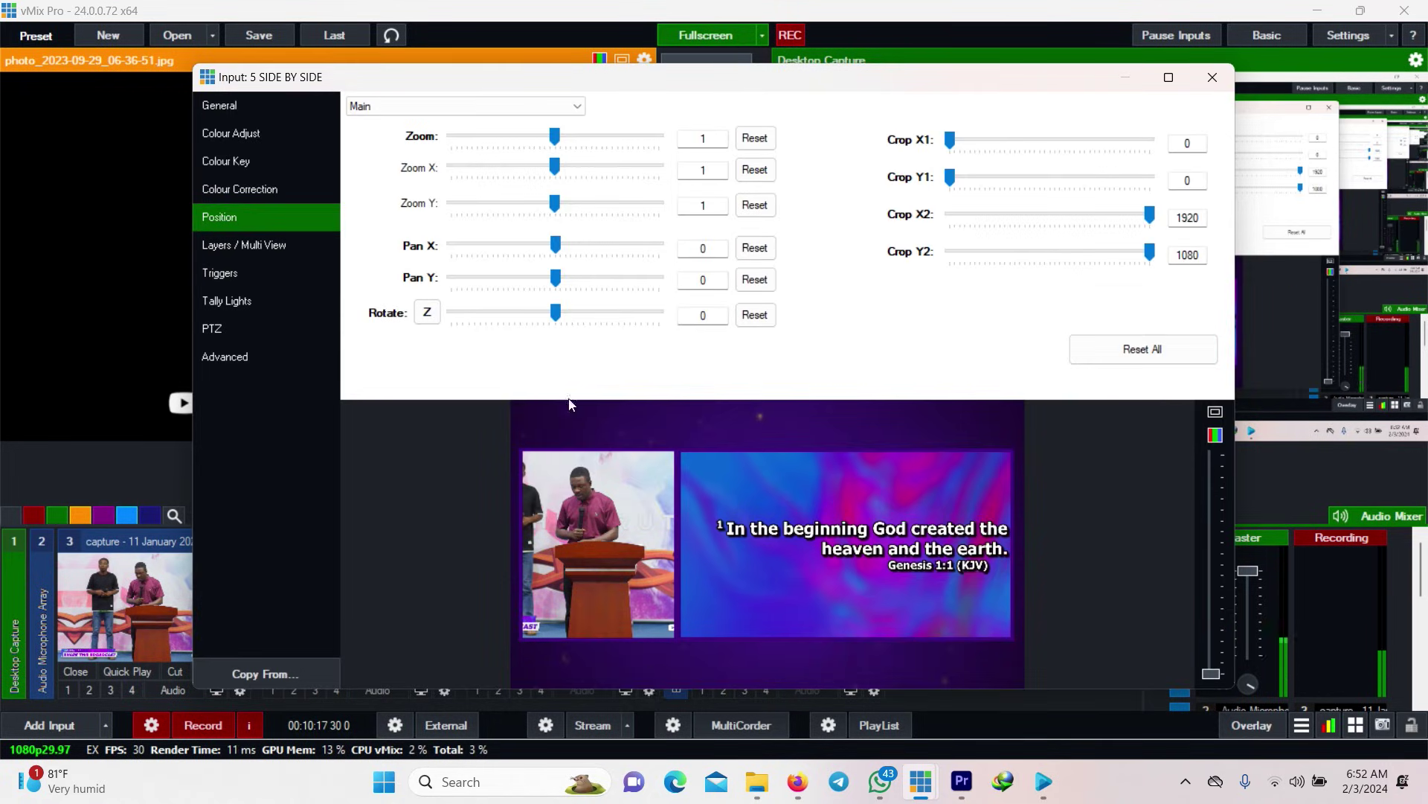
{"action": "left_click", "coordinate": [287, 244]}
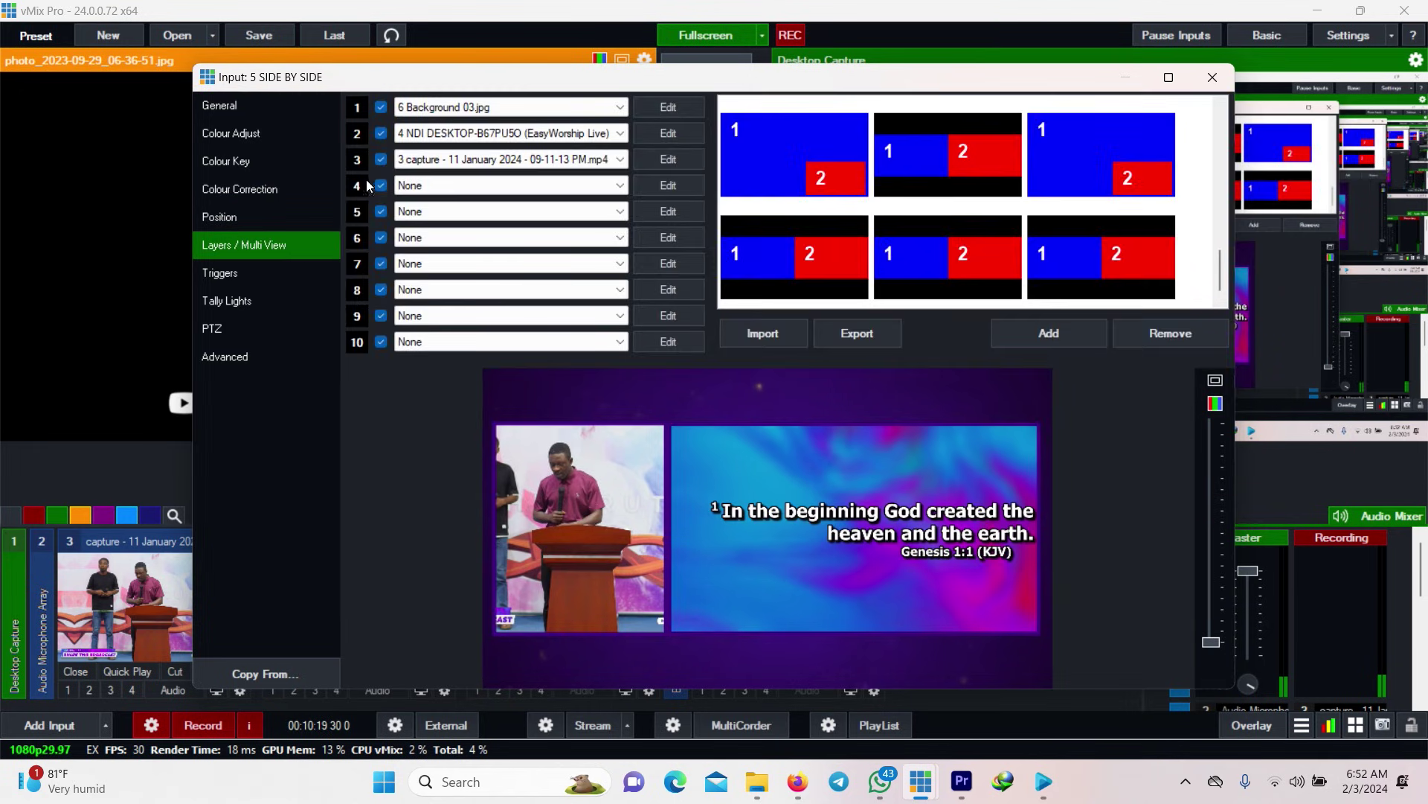
{"action": "left_click", "coordinate": [617, 183]}
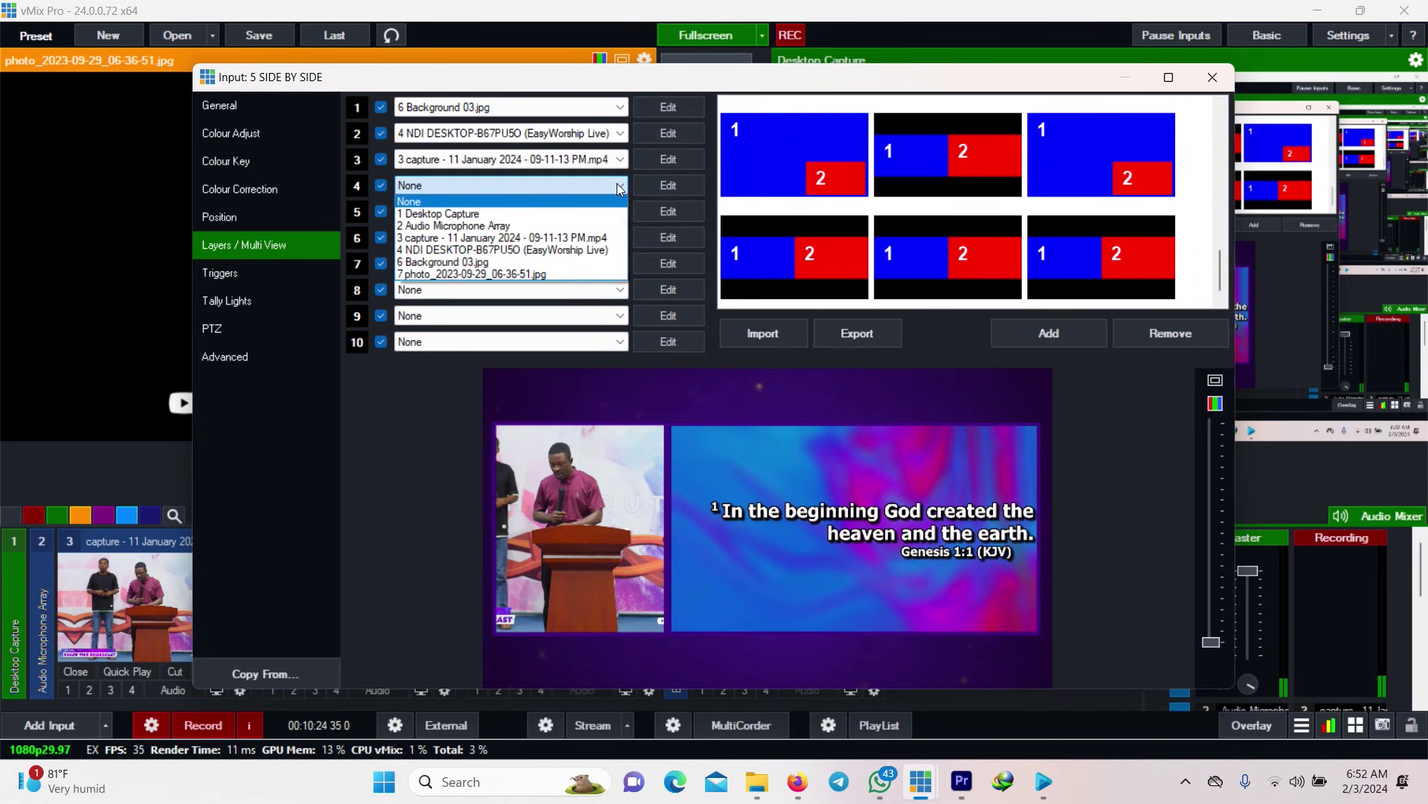
{"action": "left_click", "coordinate": [557, 272]}
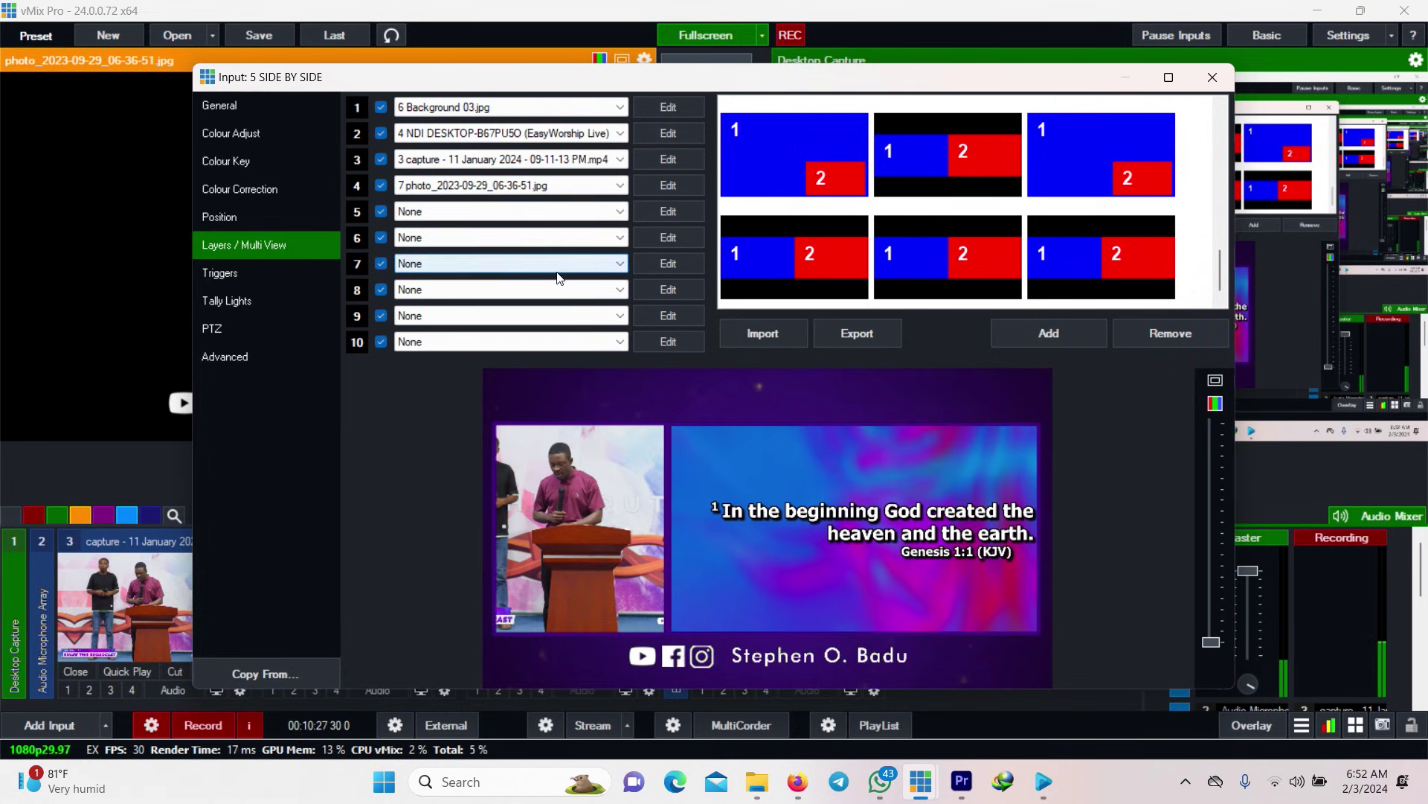